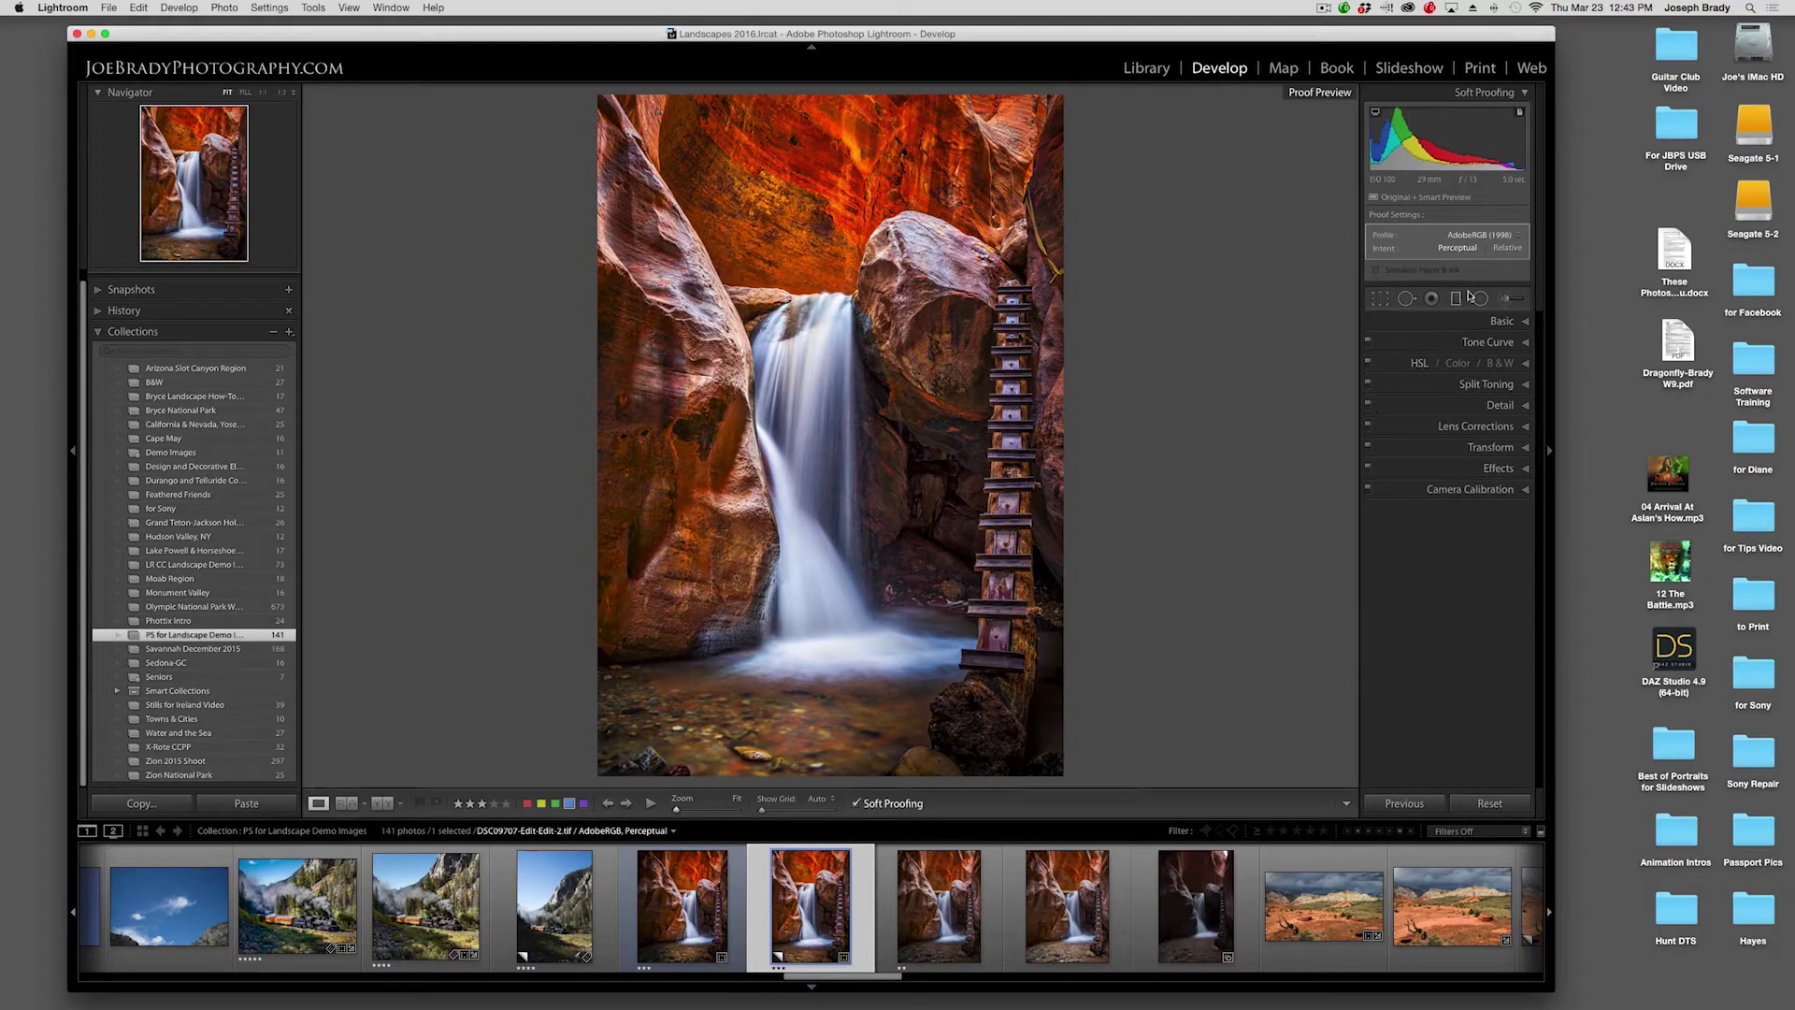
Step: Set the soft-proofing profile to CMP+Rag Photo Canson Epson P600.icc, enabling it in the list of available profiles
left_click(1470, 239)
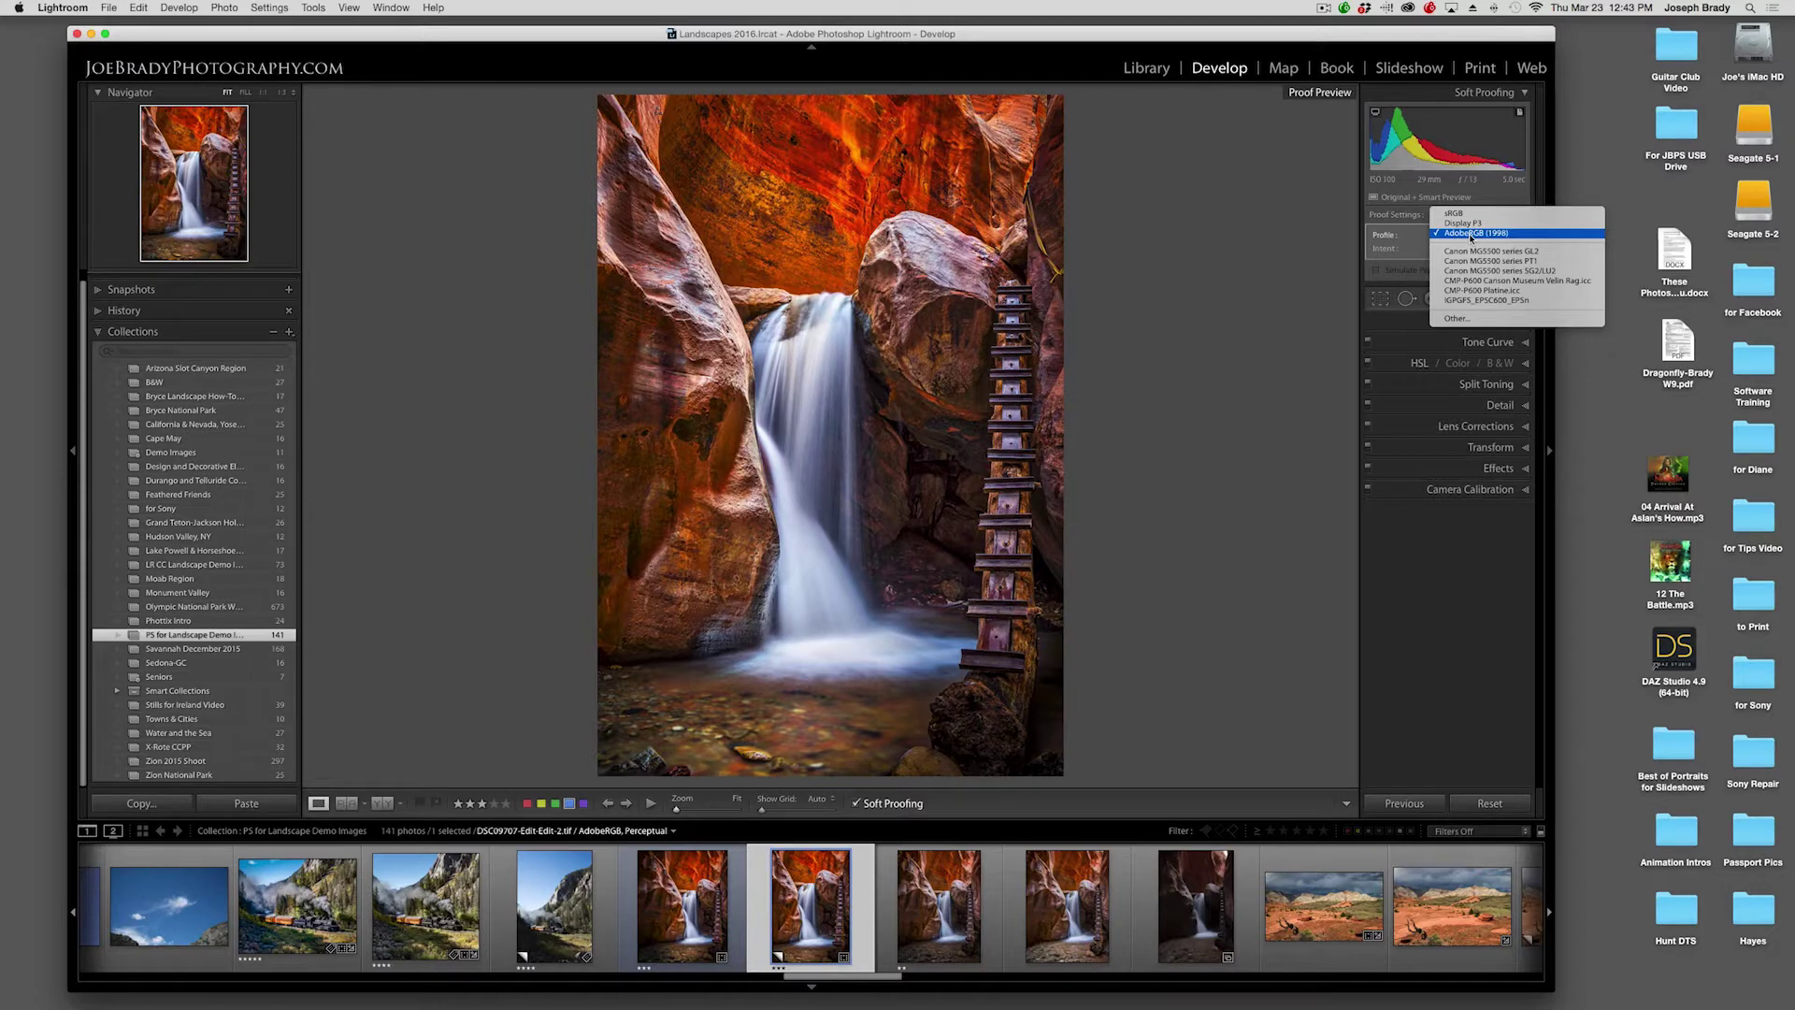
left_click(1473, 320)
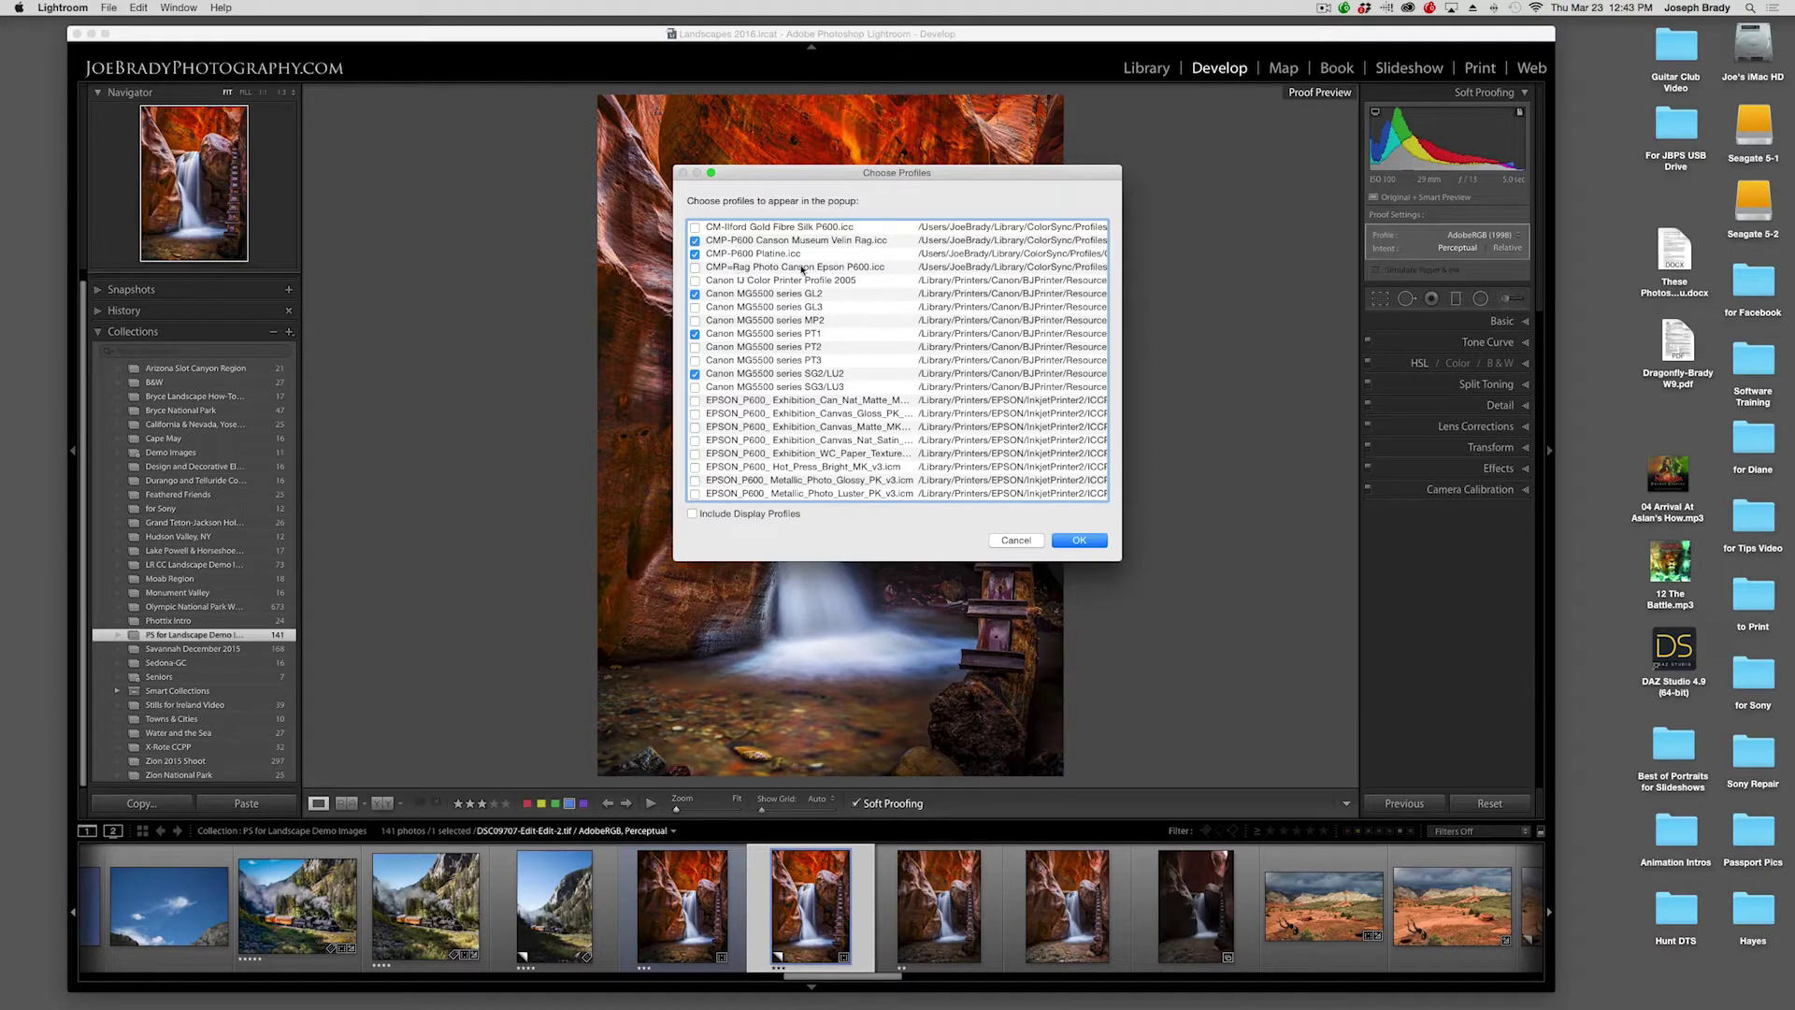
left_click(695, 268)
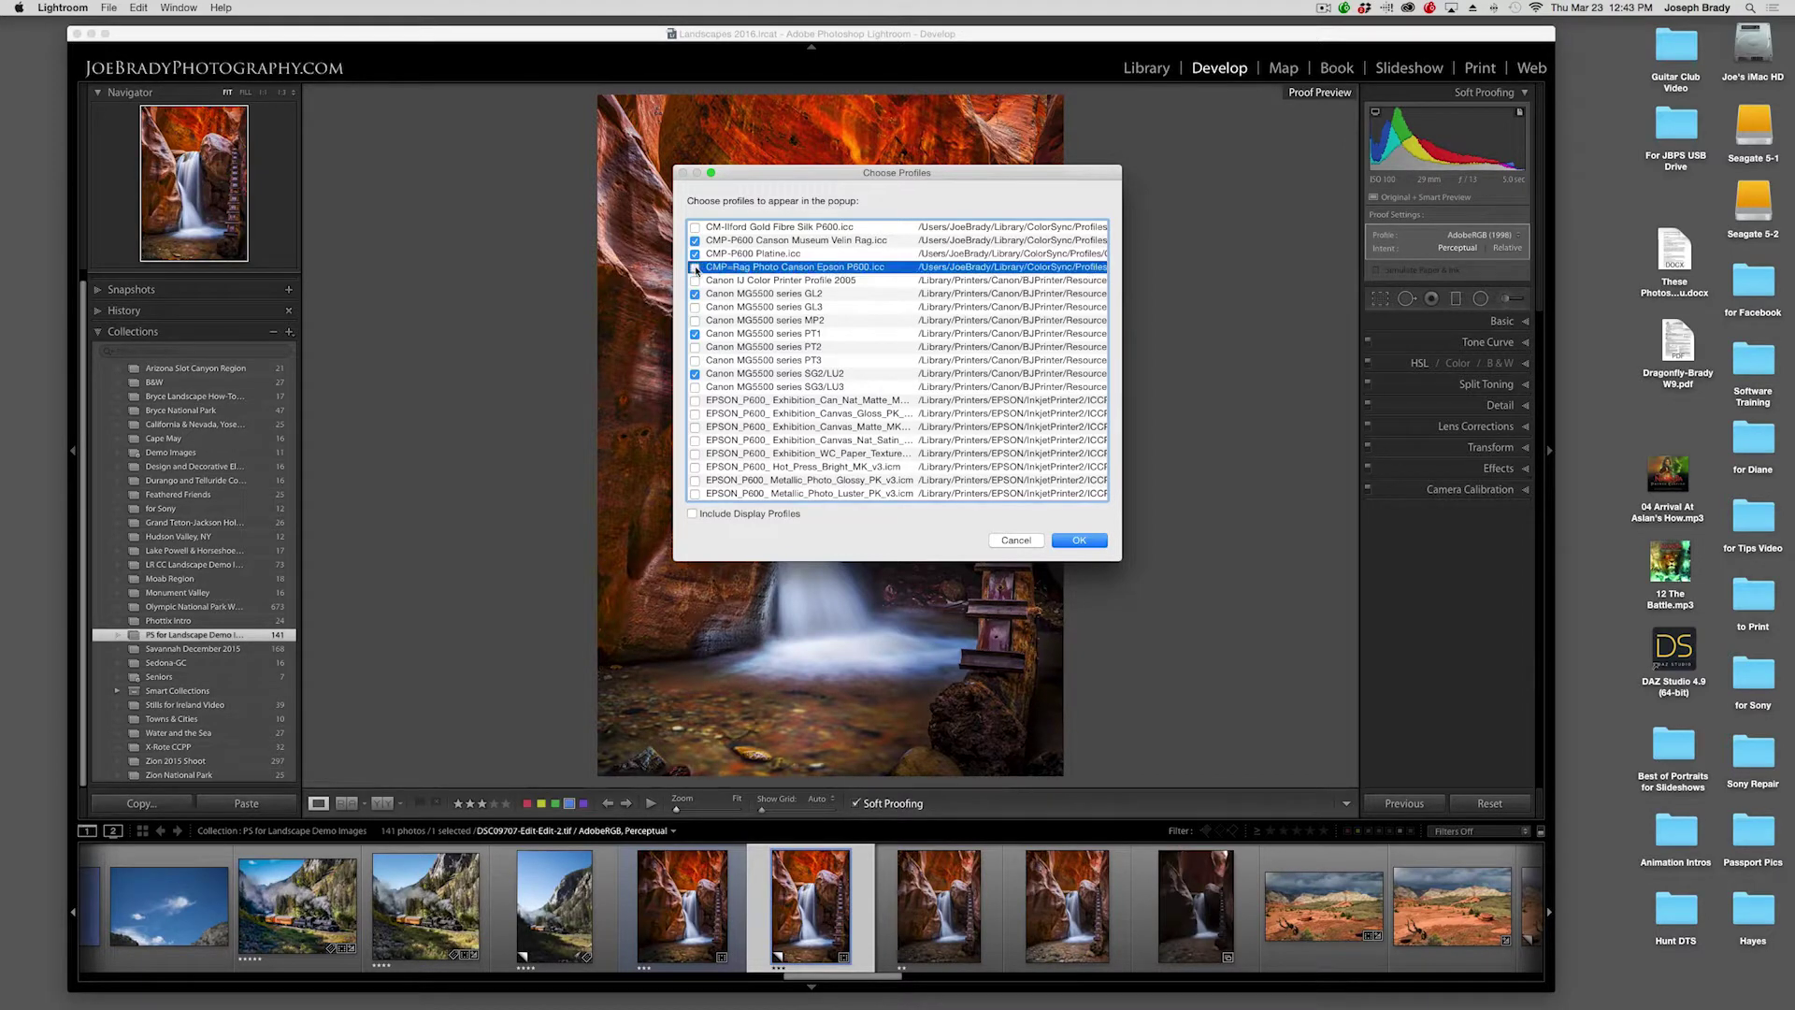
left_click(1078, 541)
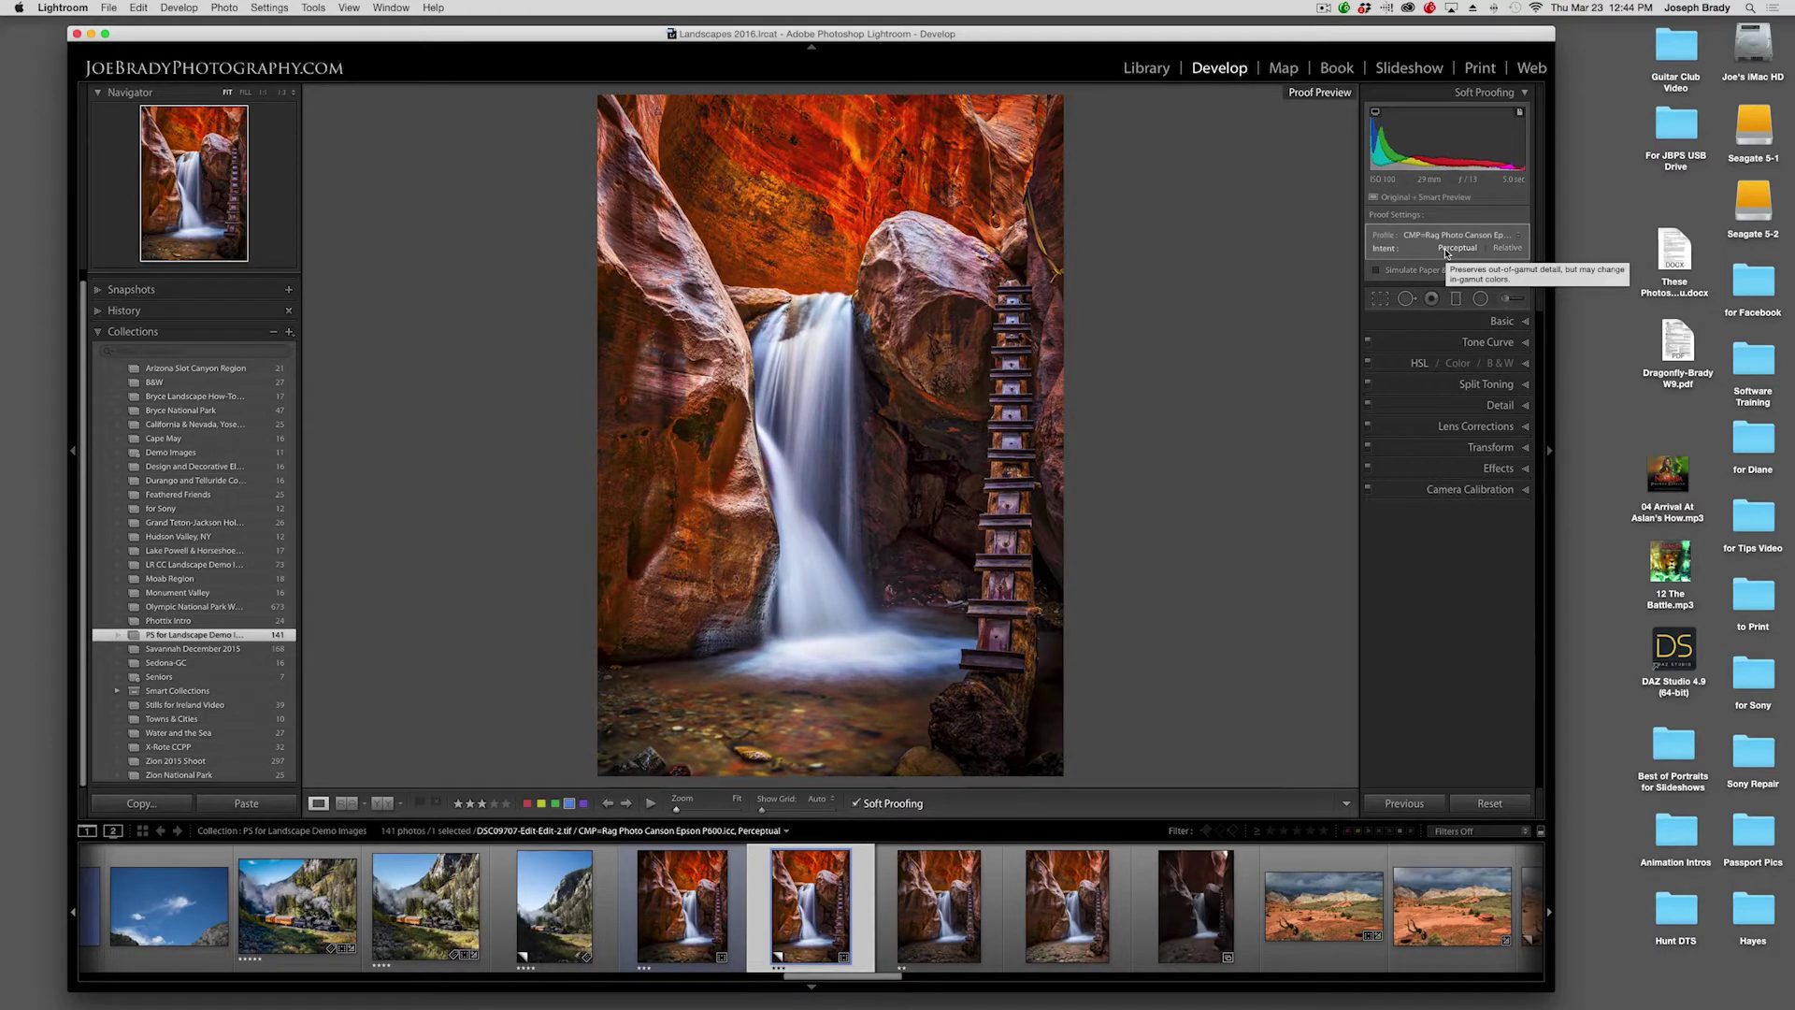
Step: Compare the Relative and Perceptual rendering intents on the waterfall proof, finishing on Perceptual
left_click(1505, 249)
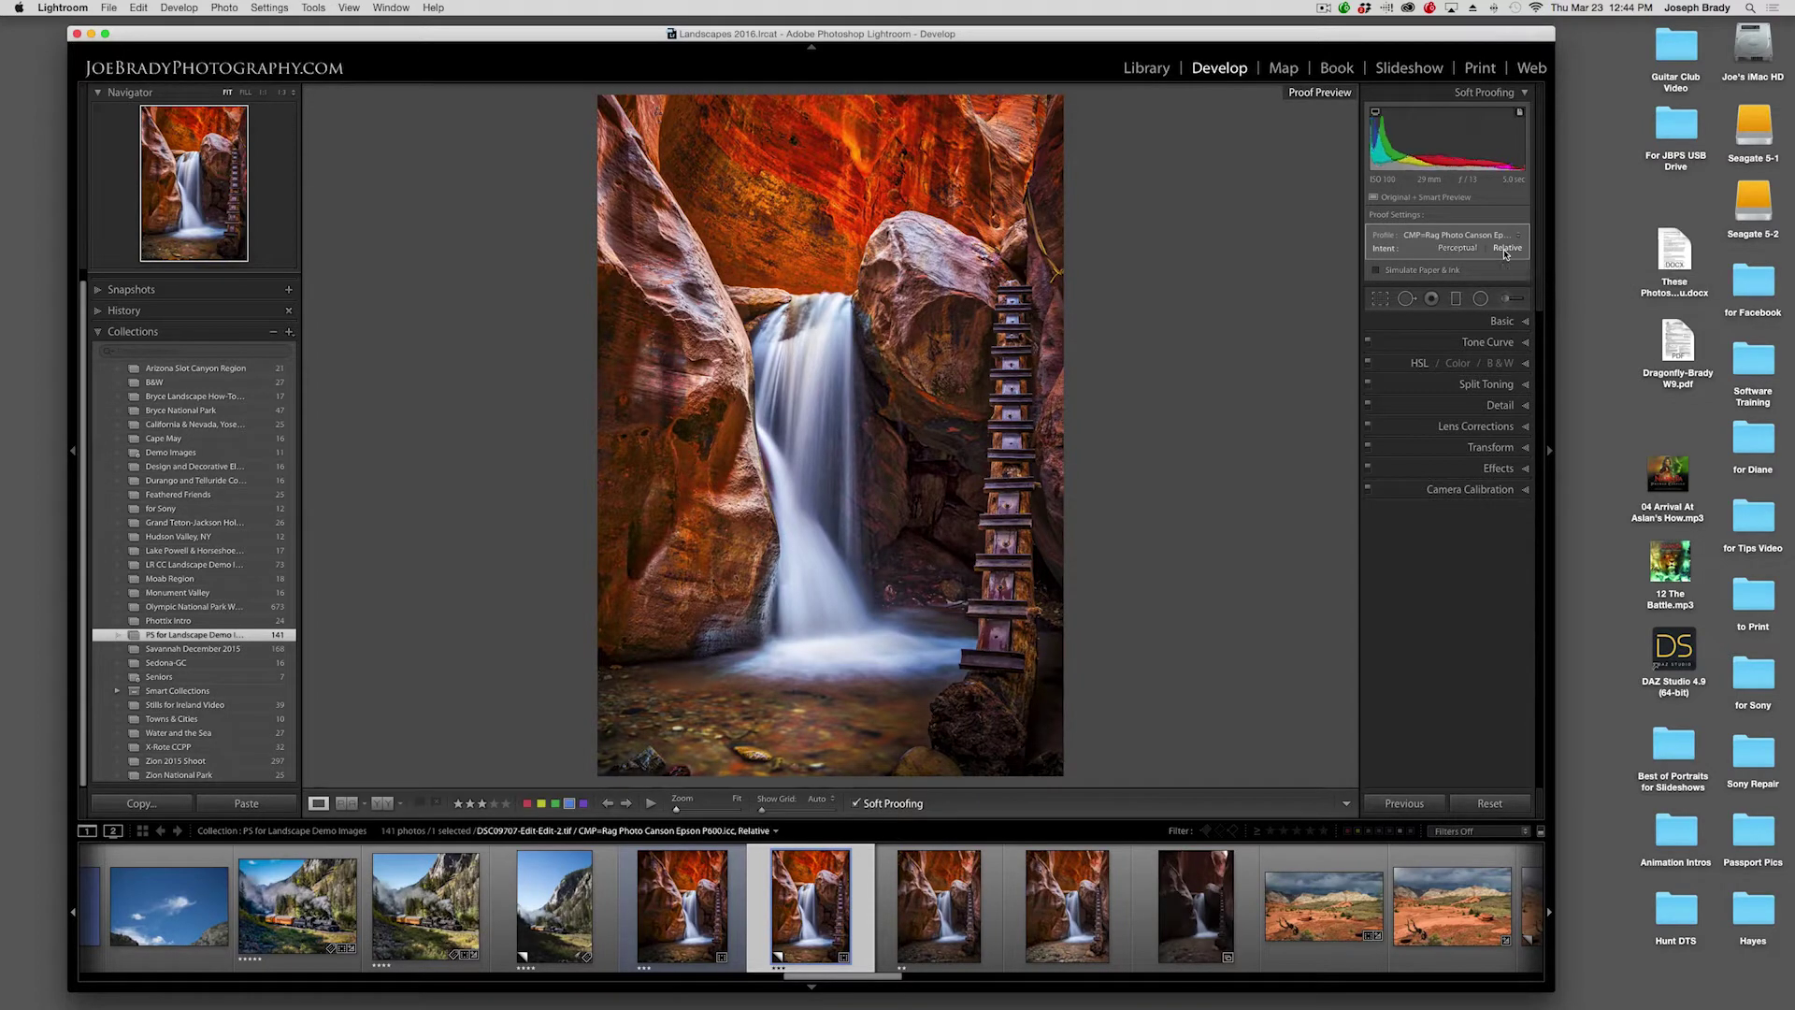
left_click(1465, 251)
left_click(1501, 250)
left_click(1463, 248)
left_click(1505, 249)
left_click(1465, 250)
Step: Soft-proof the waterfall photo with CMP-P600 Canson Museum Velin Rag.icc and compare its Perceptual and Relative intents
left_click(1459, 238)
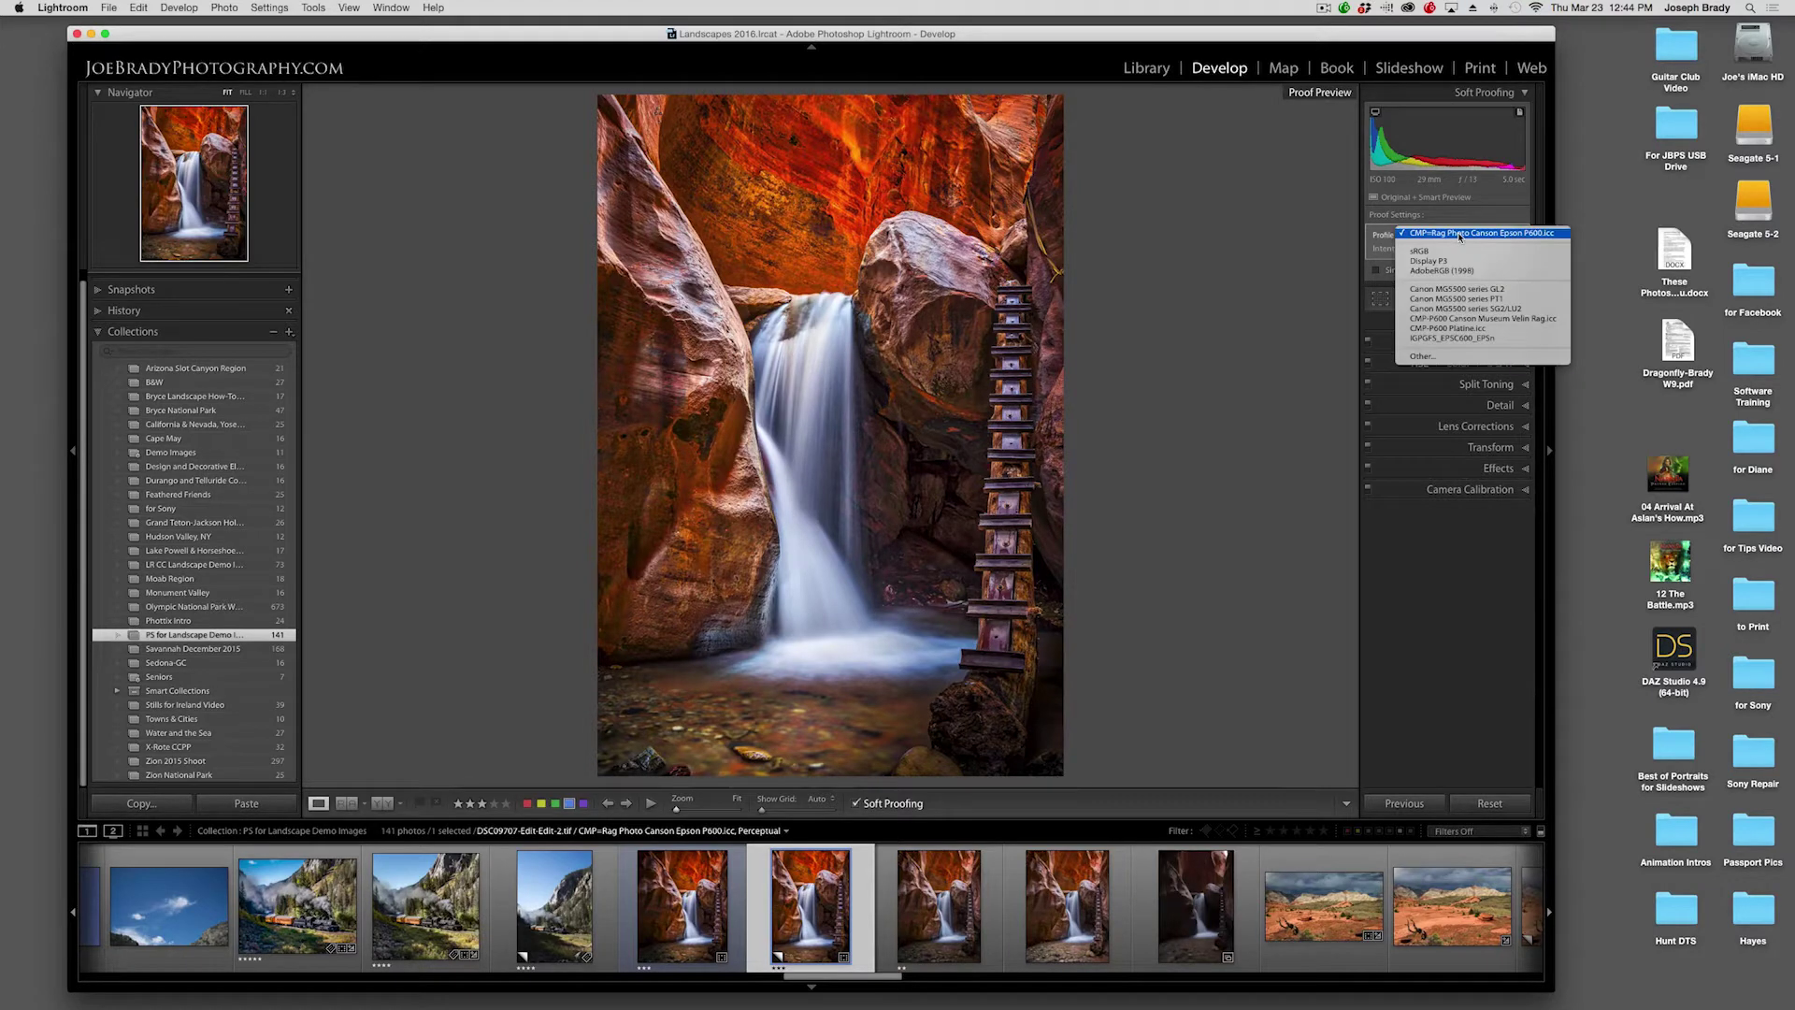
left_click(1472, 321)
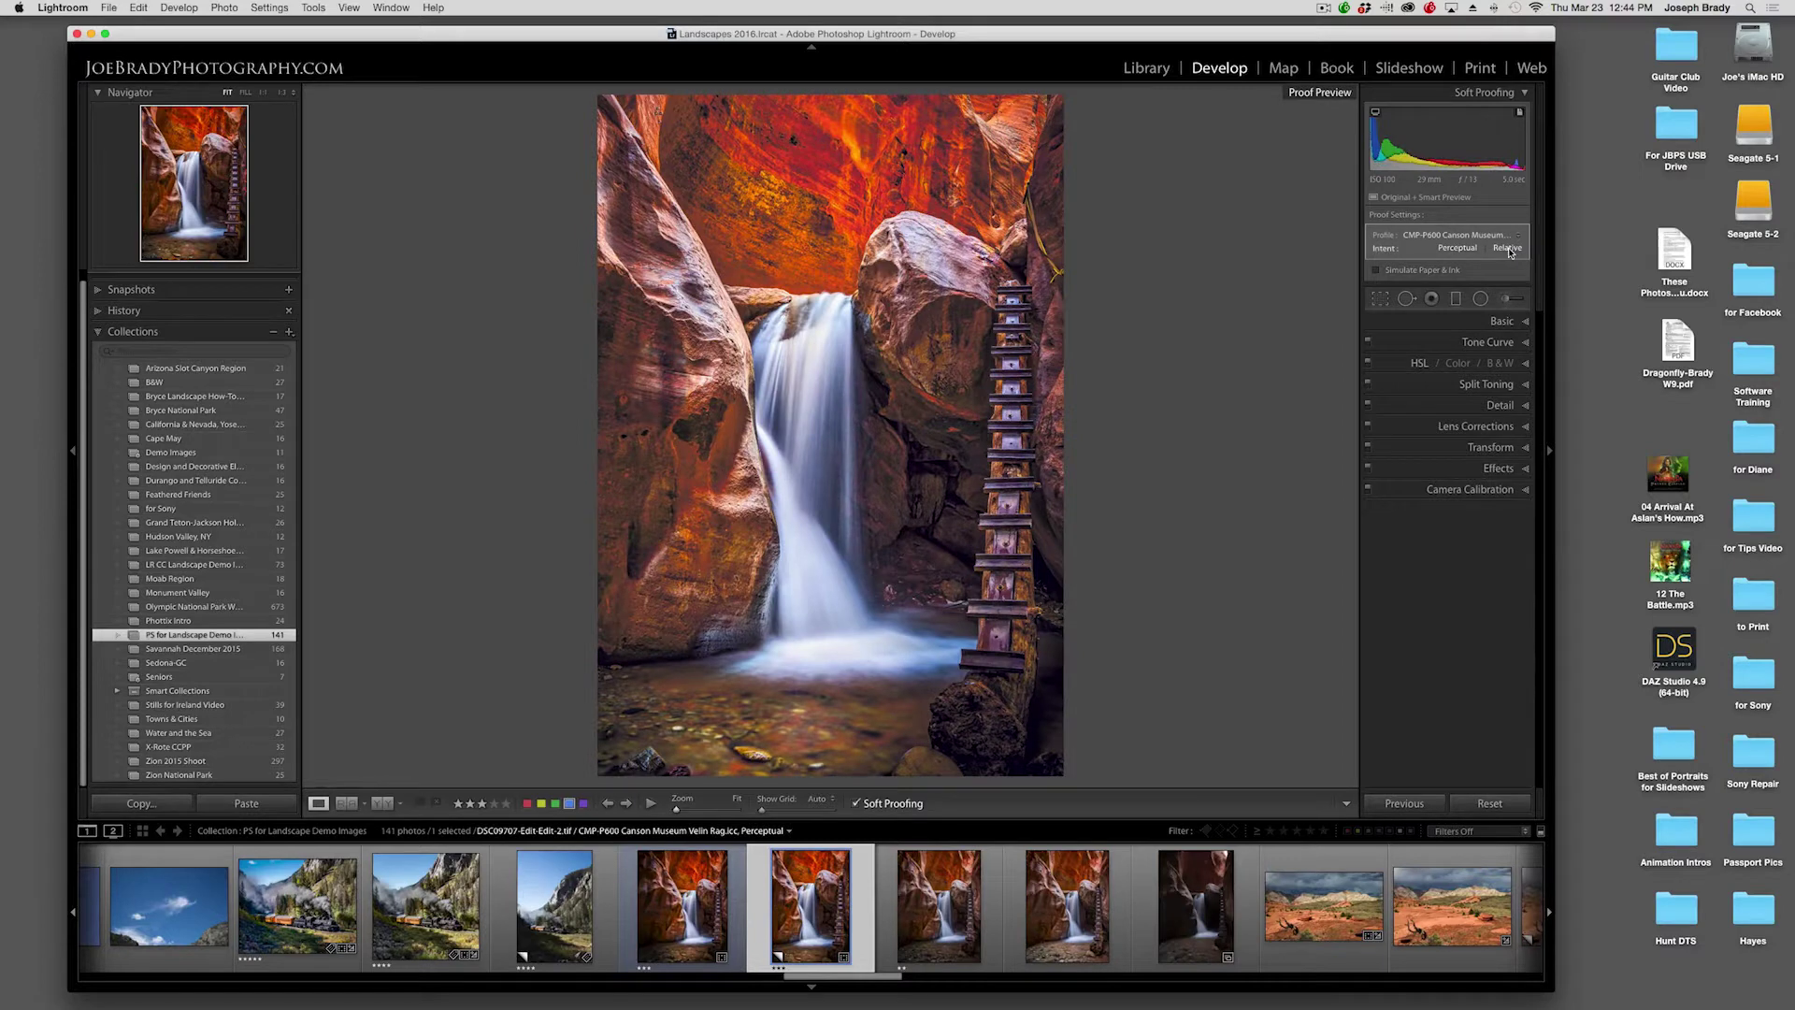
left_click(1462, 250)
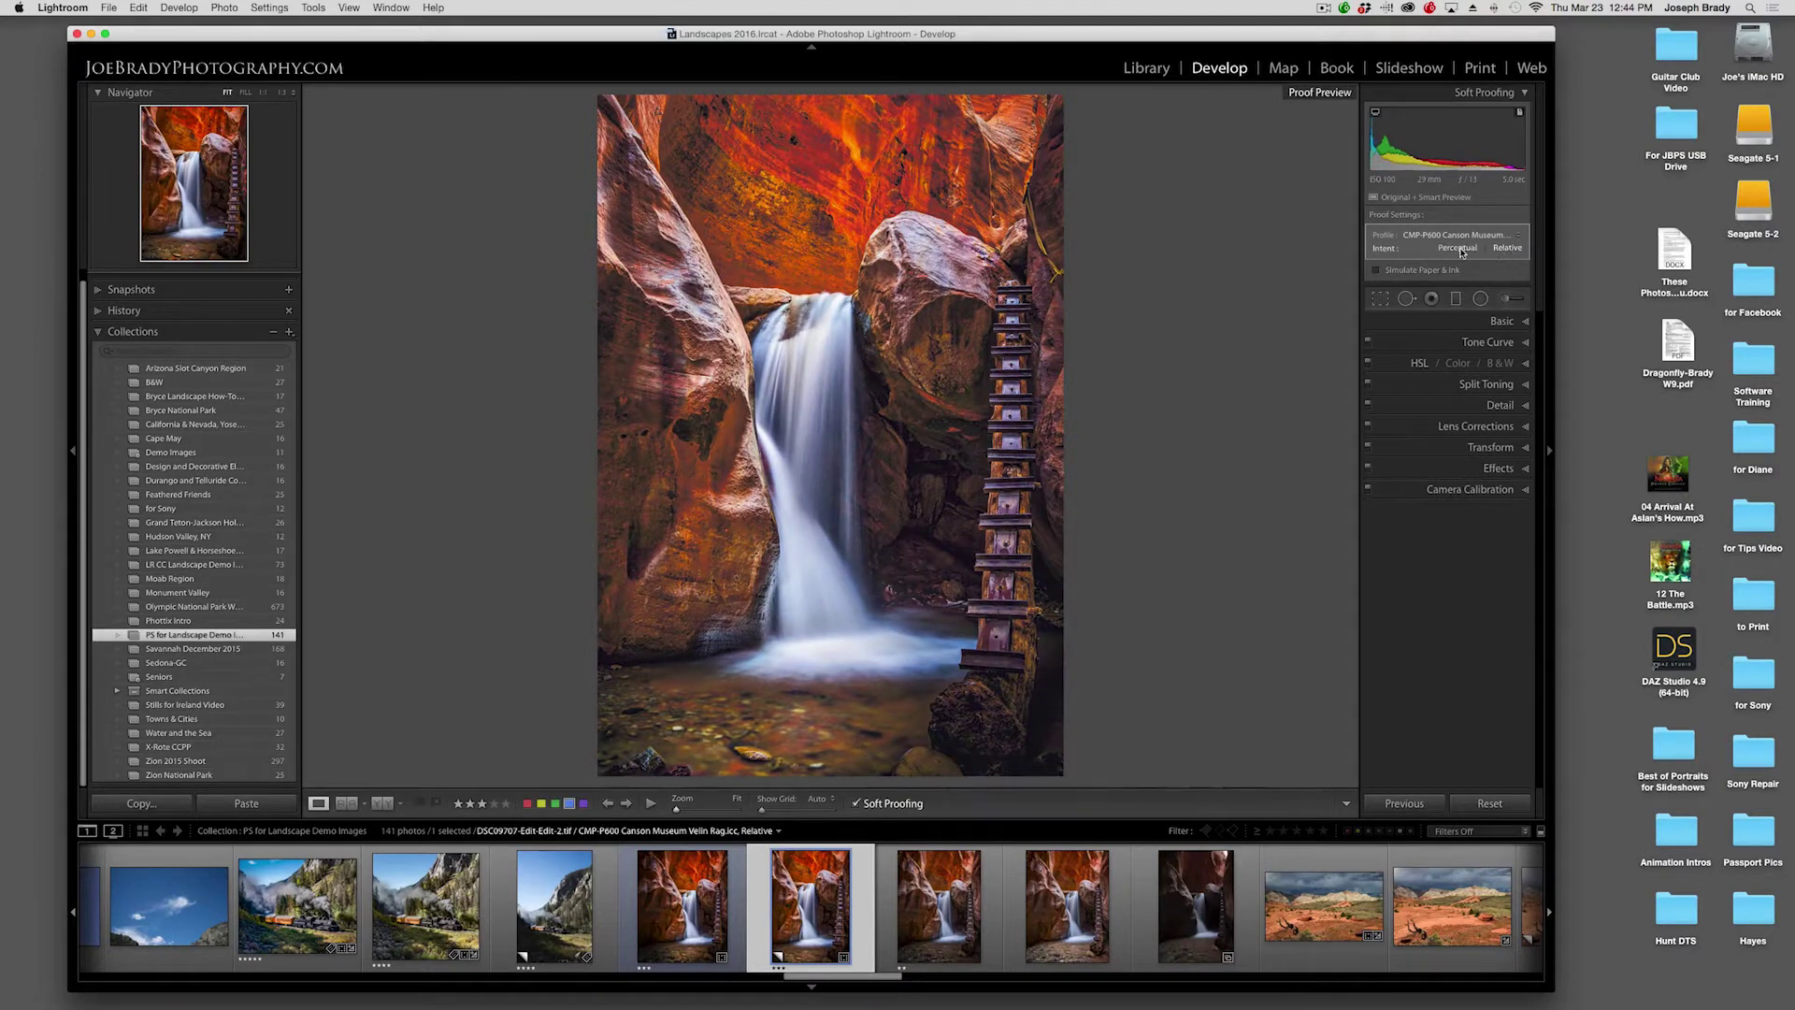
left_click(1507, 250)
left_click(1458, 249)
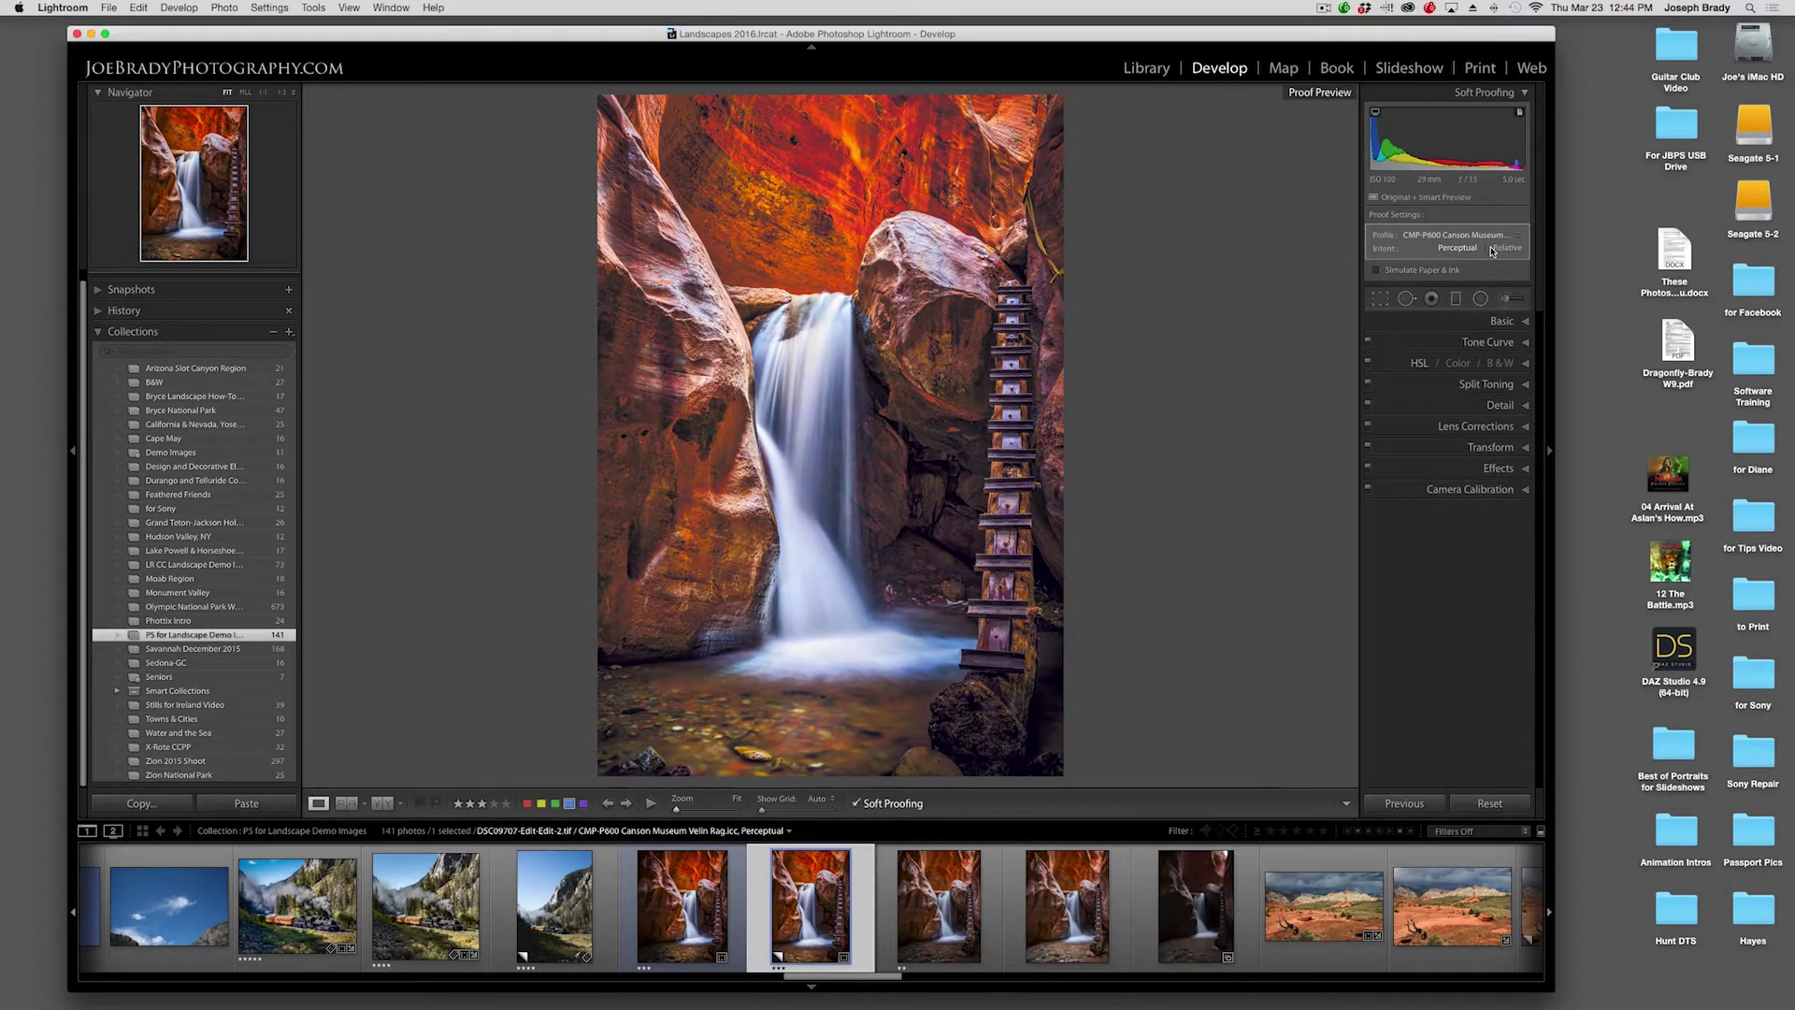
Step: Switch the proof profile back to CMP+Rag Photo Canson Epson P600.icc, enabling it again among the available profiles
left_click(1482, 236)
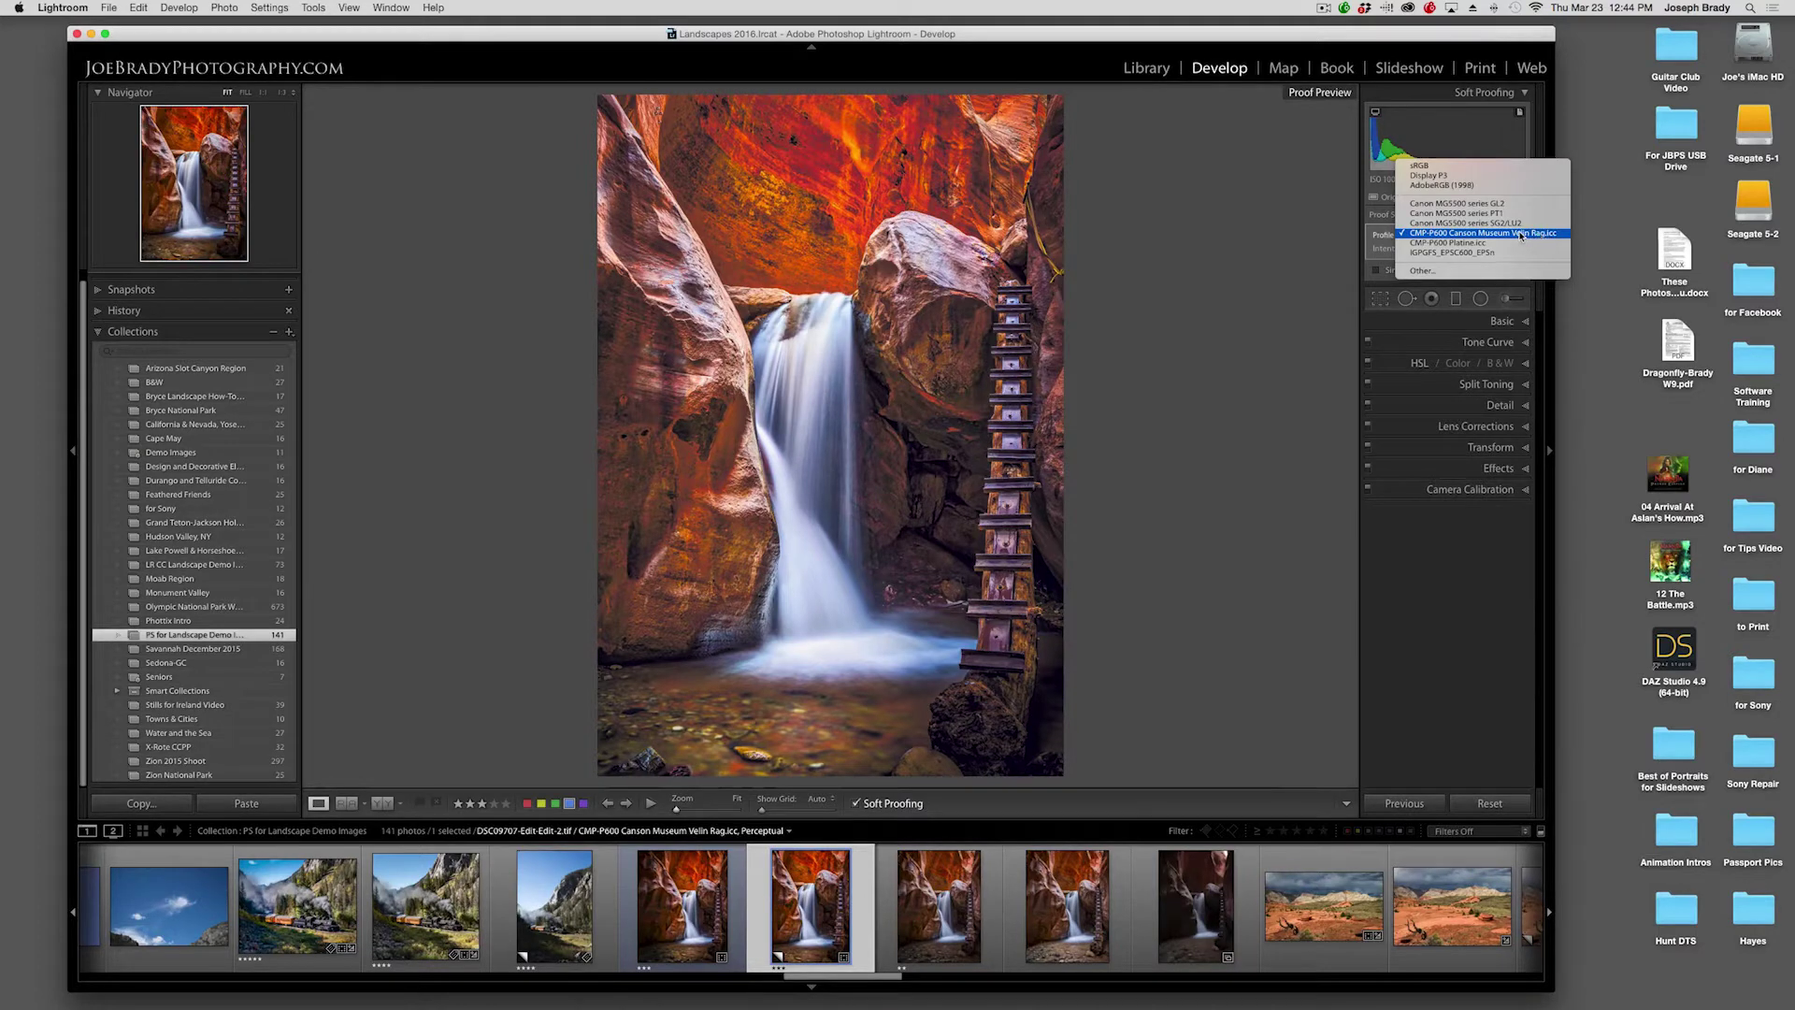
left_click(1425, 271)
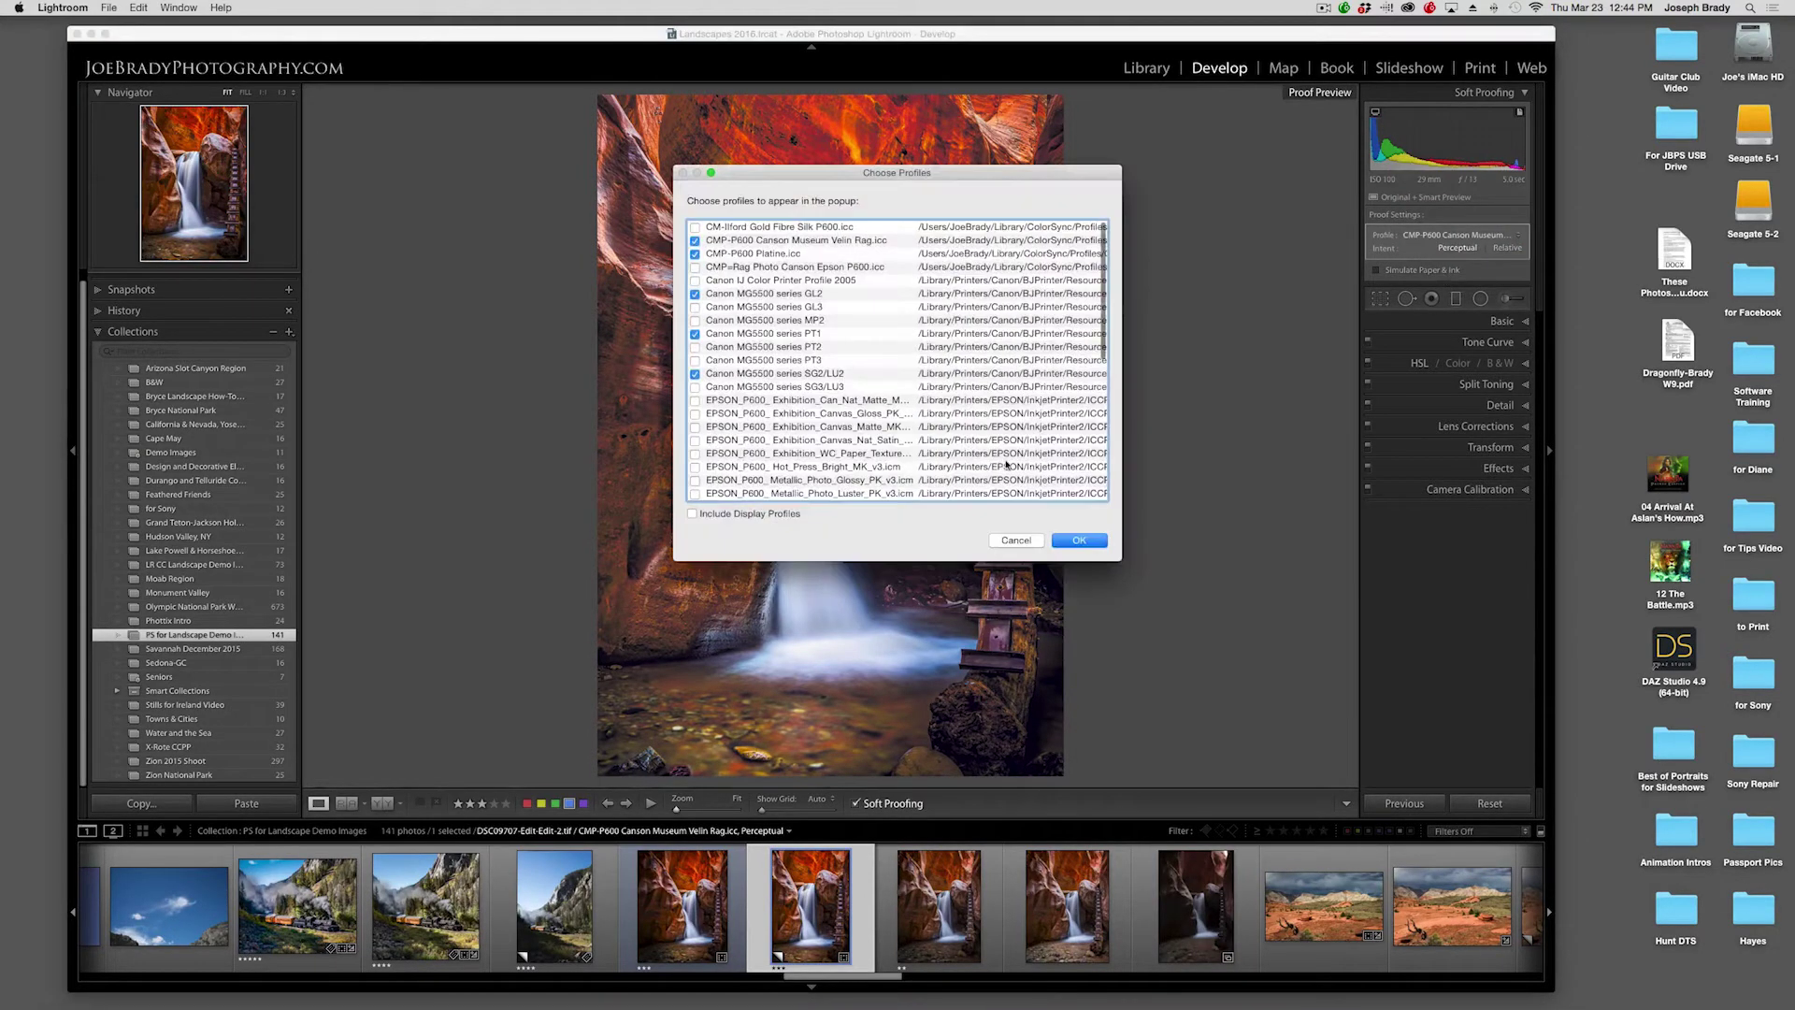
left_click(695, 268)
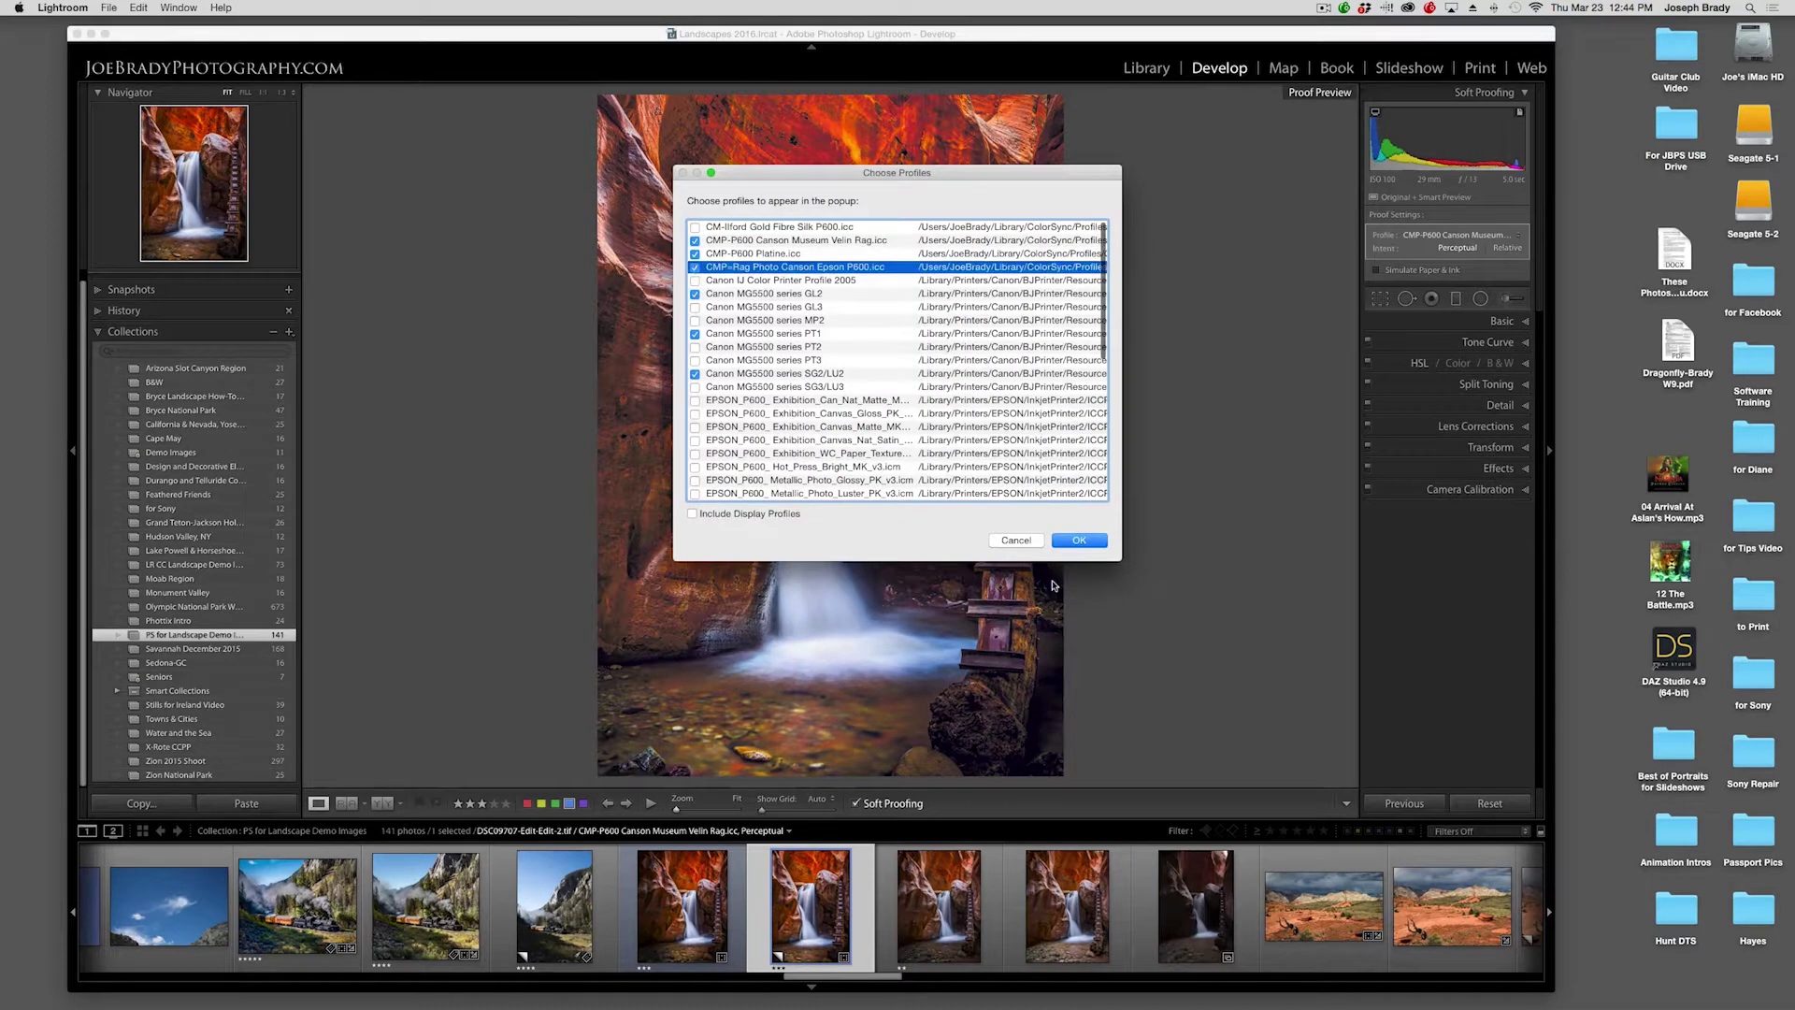
left_click(1079, 541)
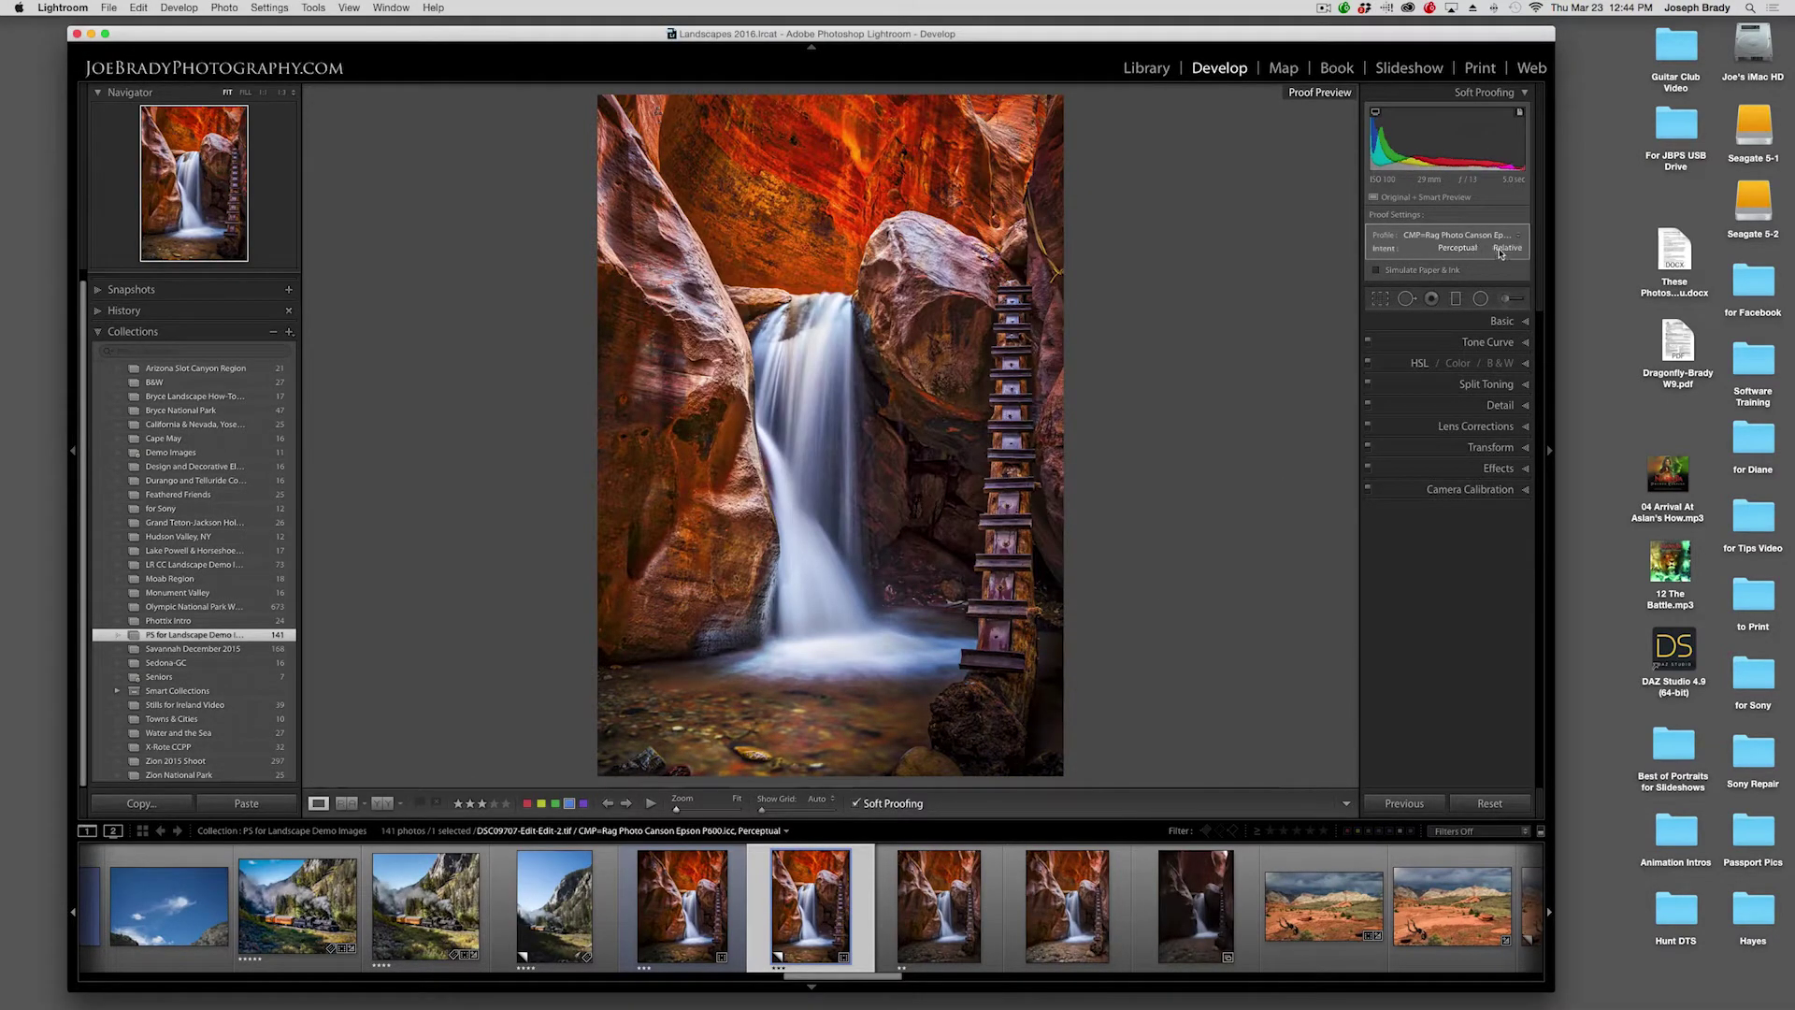
Step: Compare the Perceptual and Relative intents repeatedly for the rag photo paper and settle on Relative
left_click(1506, 249)
left_click(1478, 249)
left_click(1503, 249)
left_click(1464, 248)
left_click(1490, 250)
left_click(1465, 249)
left_click(1506, 249)
left_click(1457, 248)
left_click(1498, 248)
Step: Preview the destination gamut warning over the waterfall photo and hide it again
mouse_move(1519, 115)
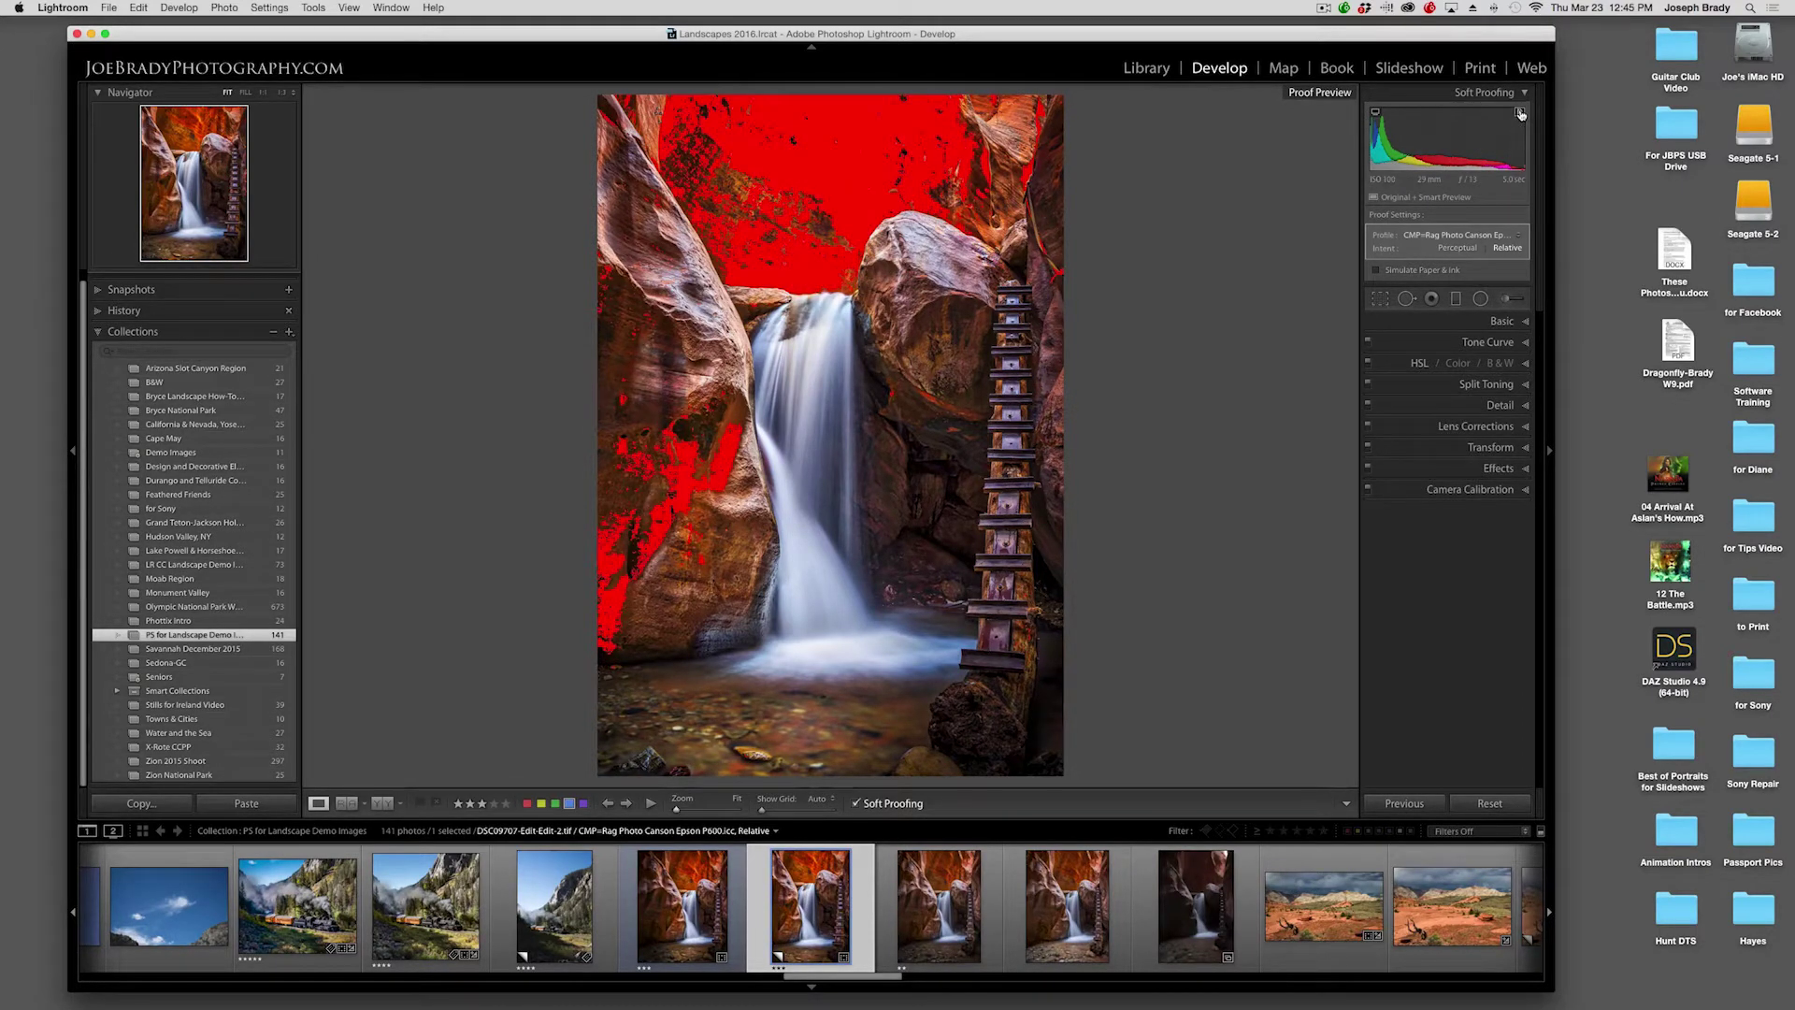
left_click(1520, 114)
left_click(1520, 114)
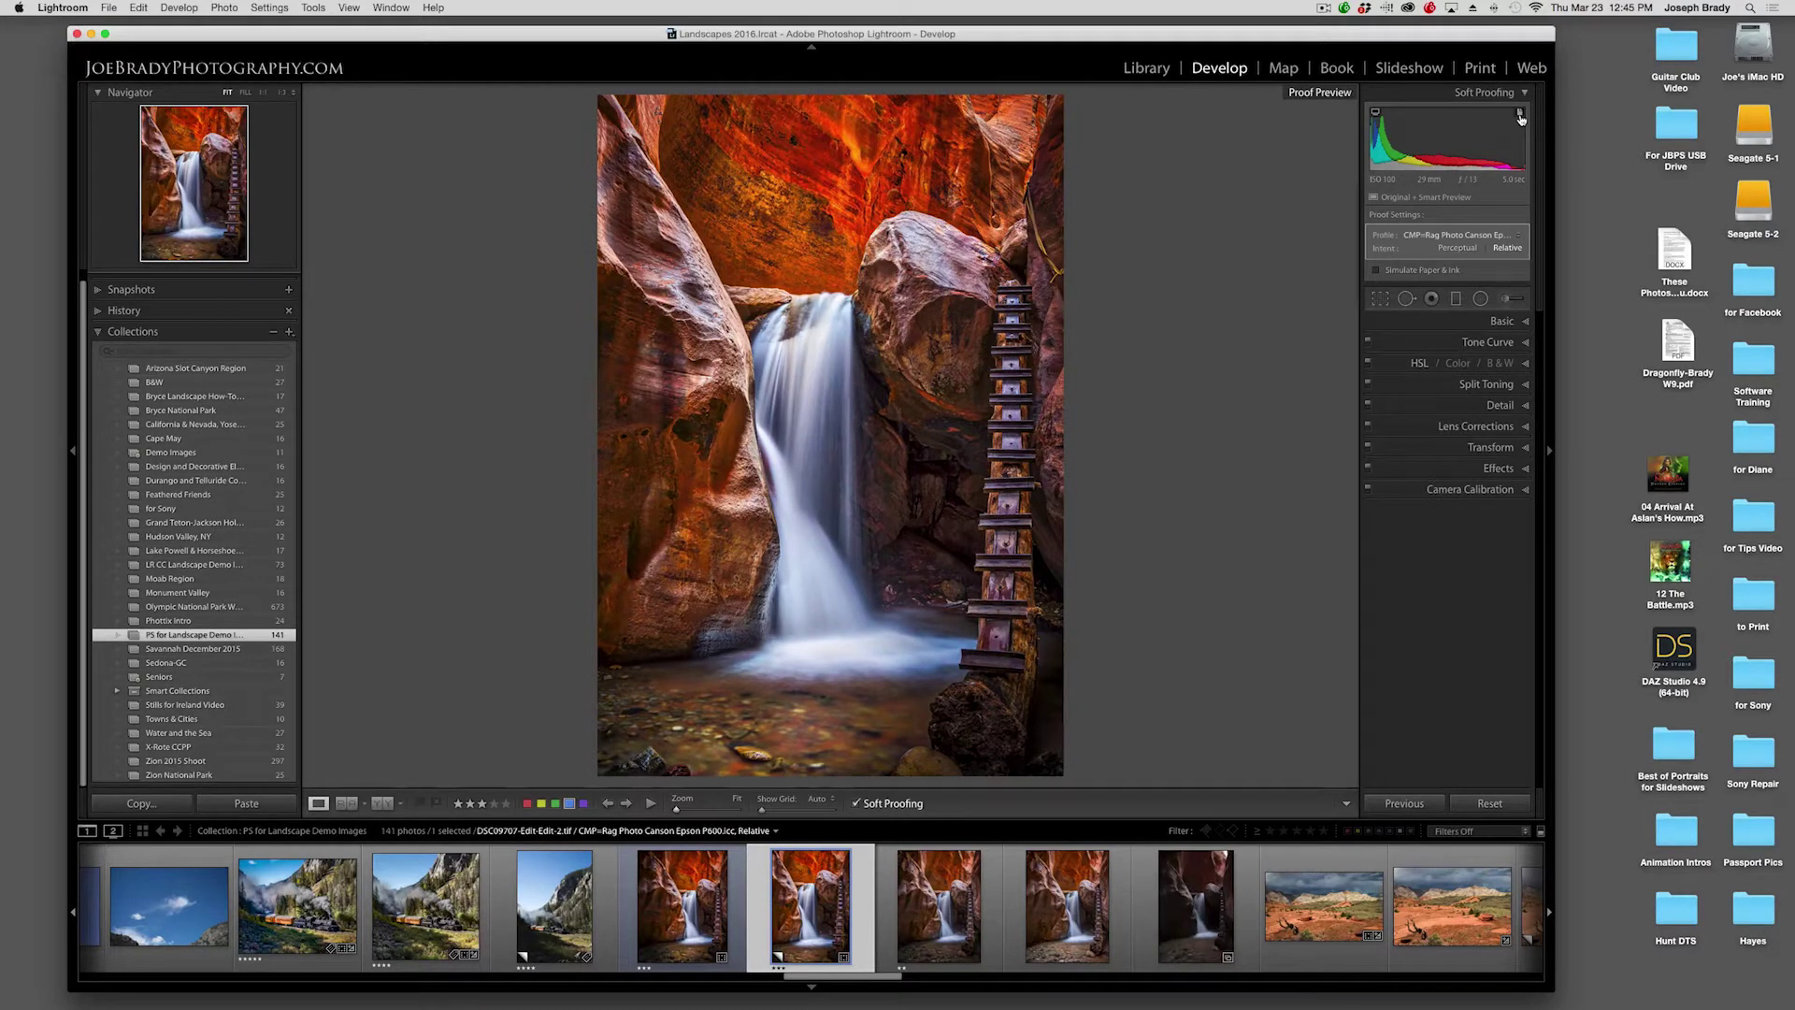
Step: Raise the waterfall photo's Clarity to +27 and Saturation to +28 in the basic adjustments
left_click(1505, 323)
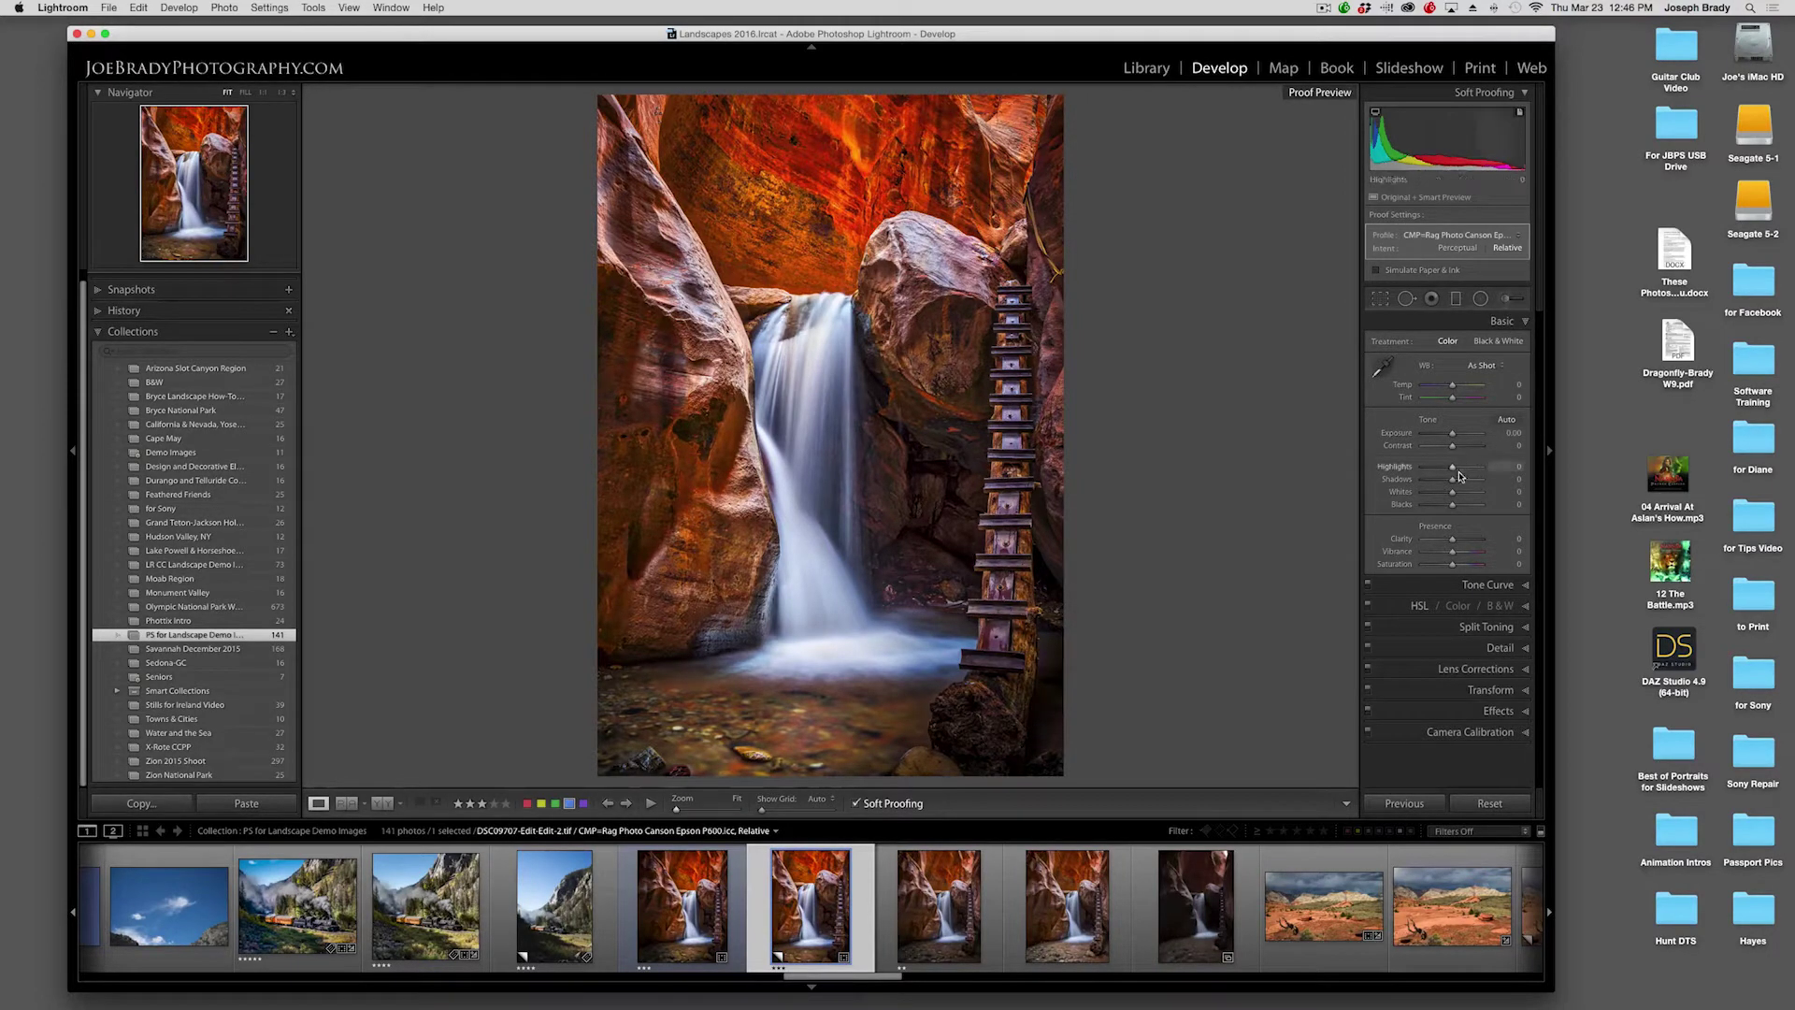
left_click(1461, 539)
left_click_drag(1461, 541, 1458, 540)
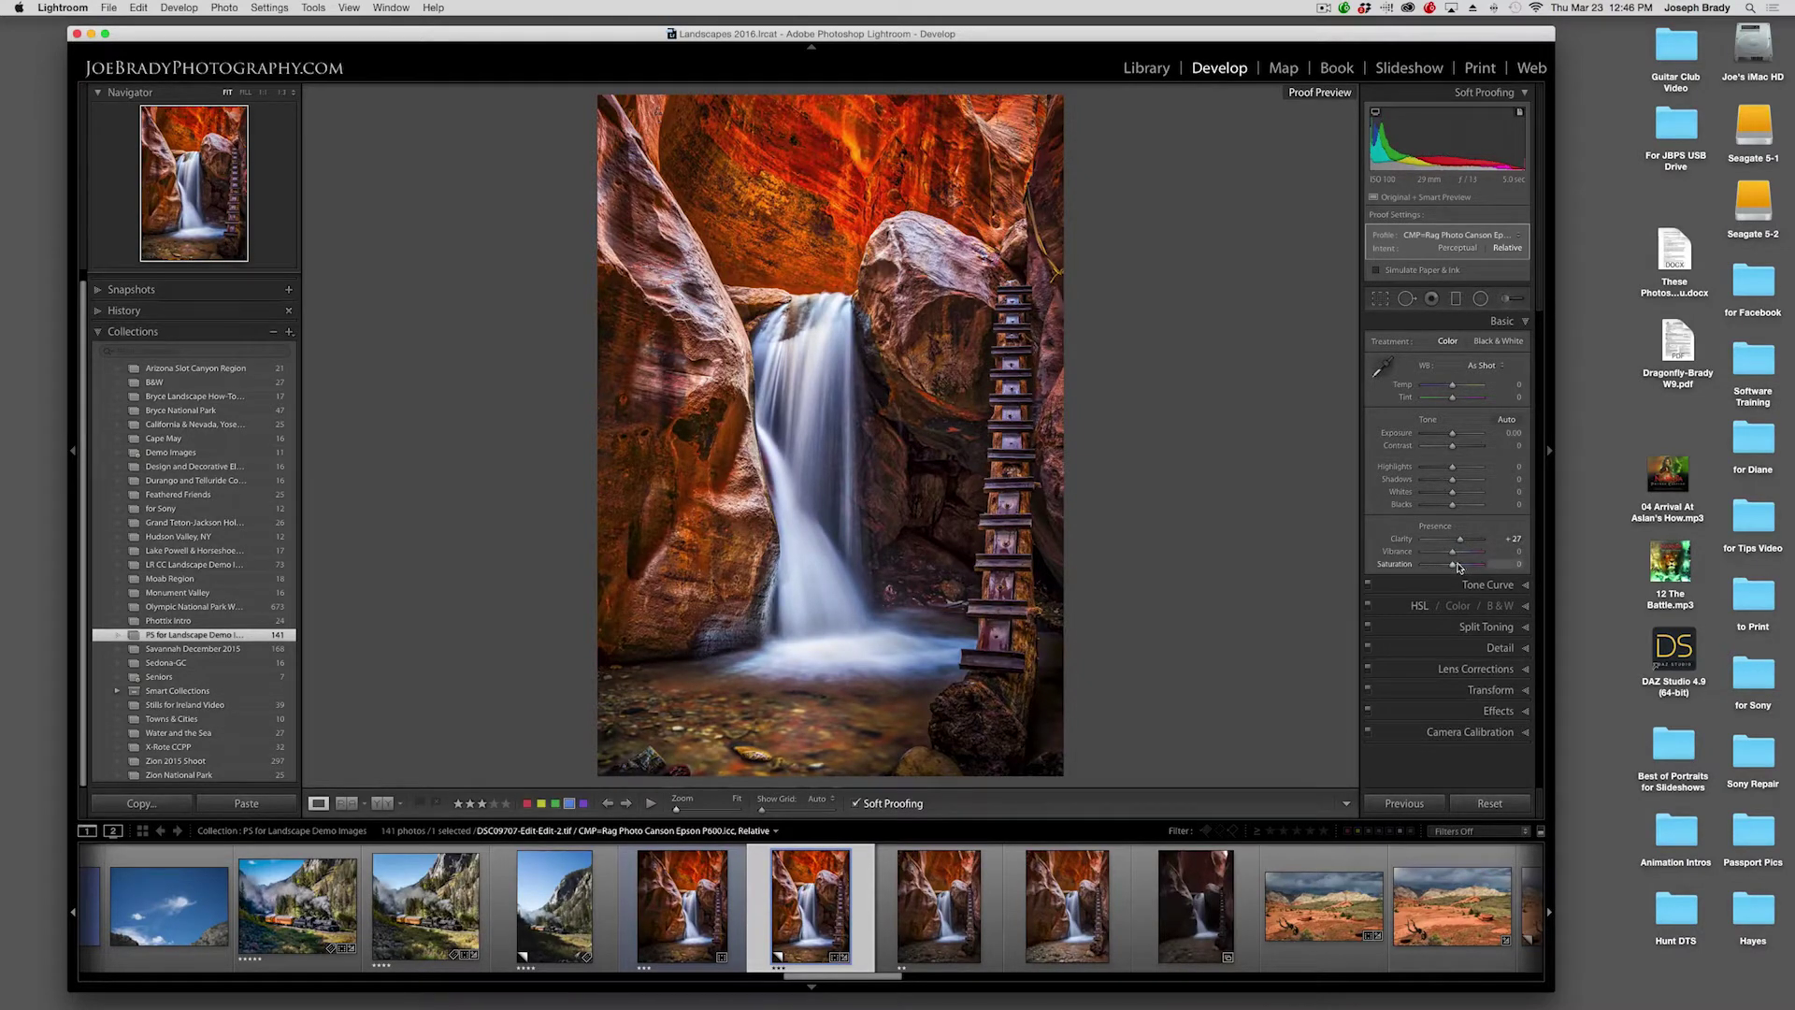
left_click(1457, 565)
left_click_drag(1458, 567, 1461, 567)
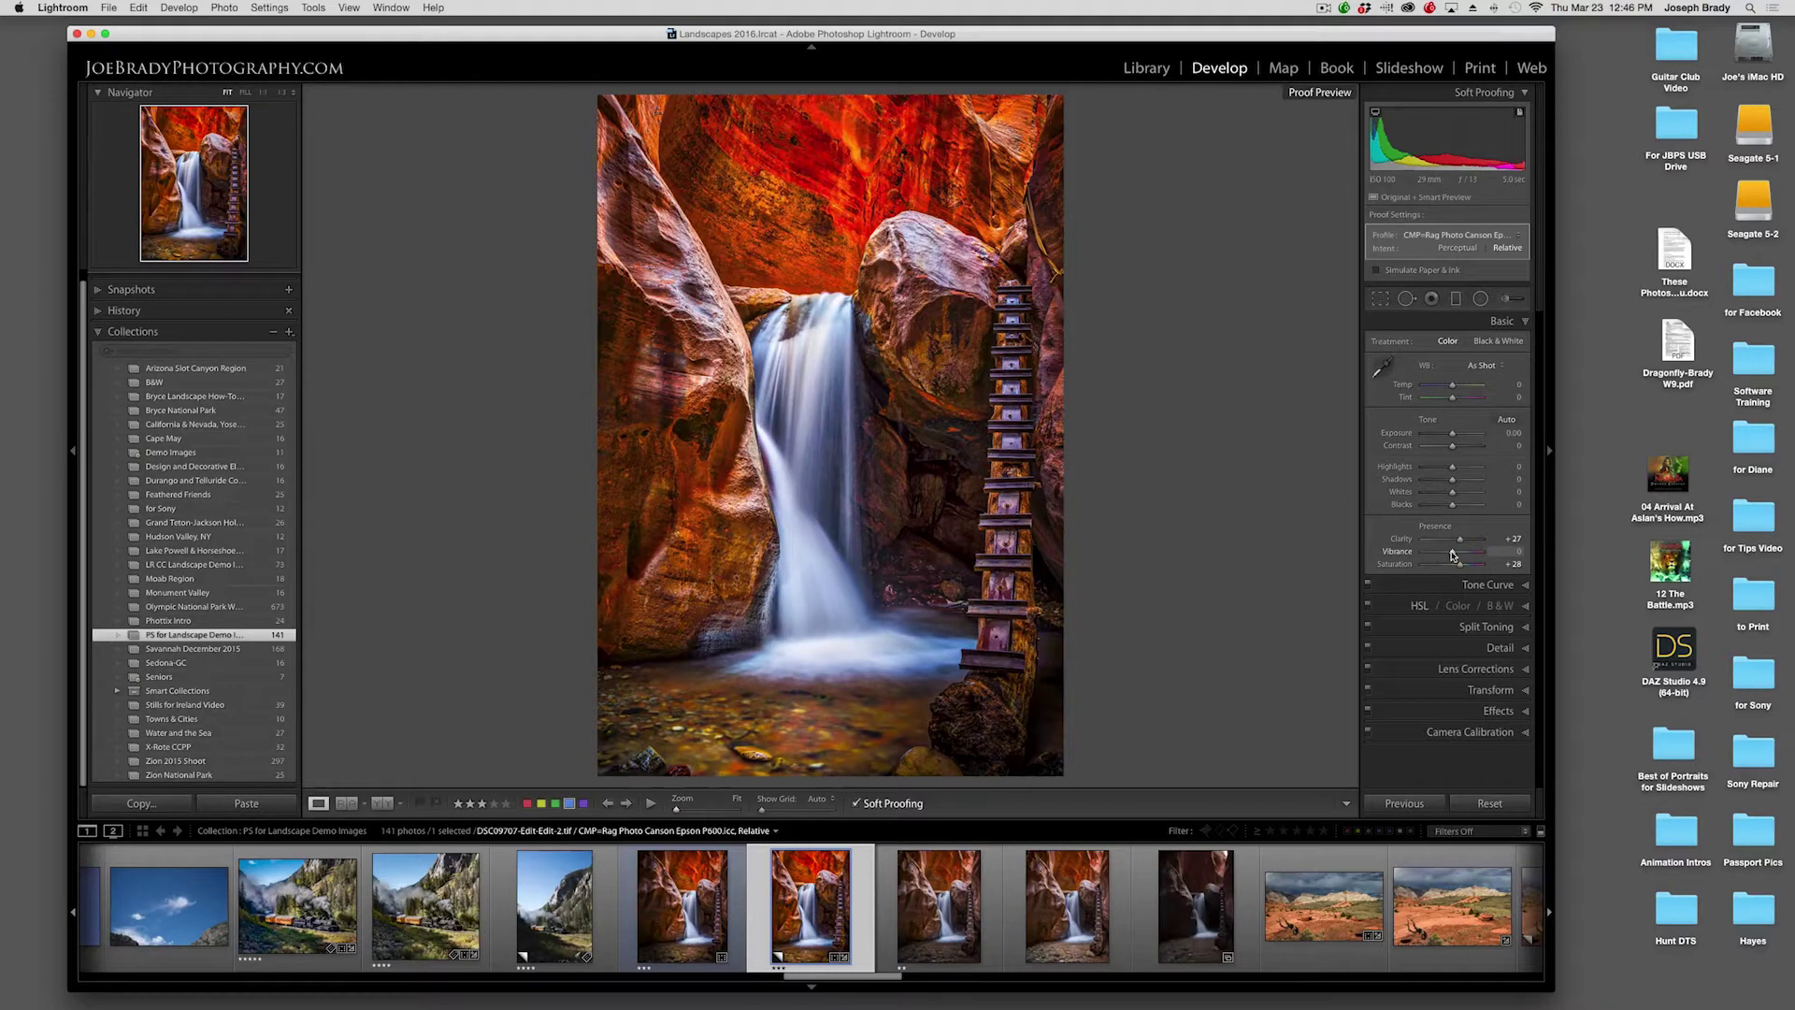
Step: Add a Highlight Priority post-crop vignette with an amount of -11 and set Exposure to +0.20
left_click(1497, 710)
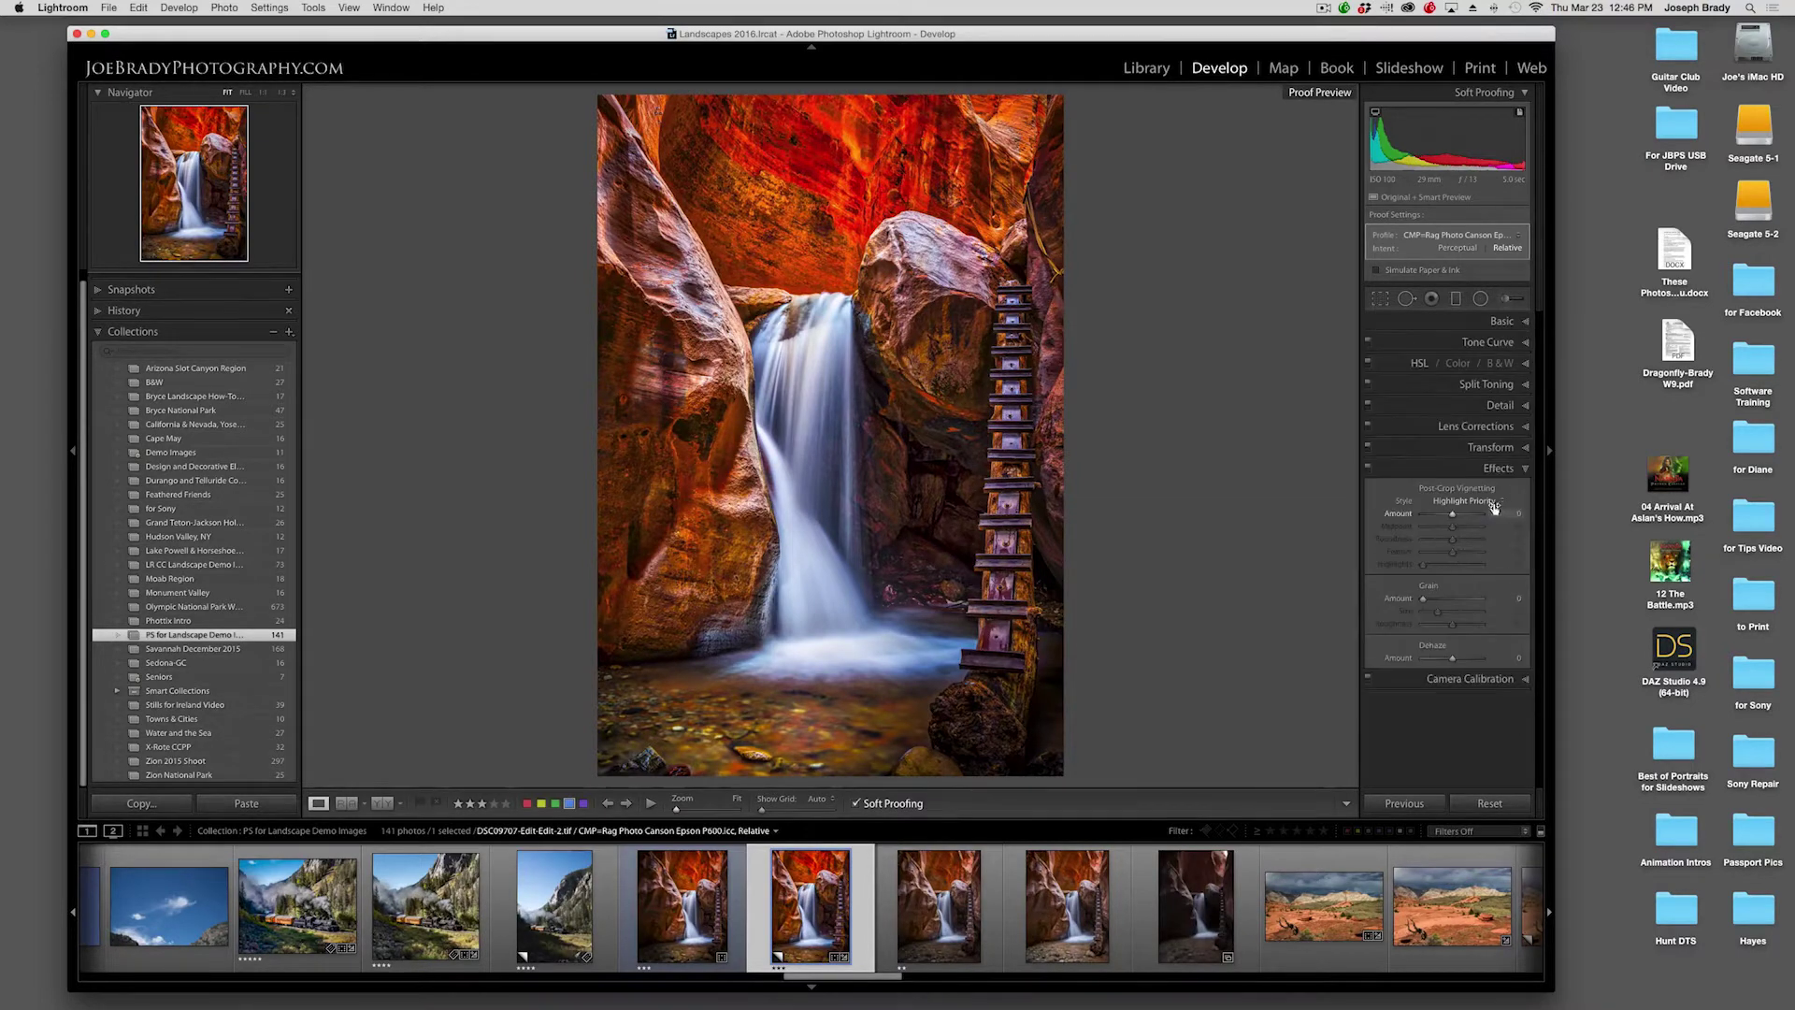
left_click_drag(1453, 517, 1450, 519)
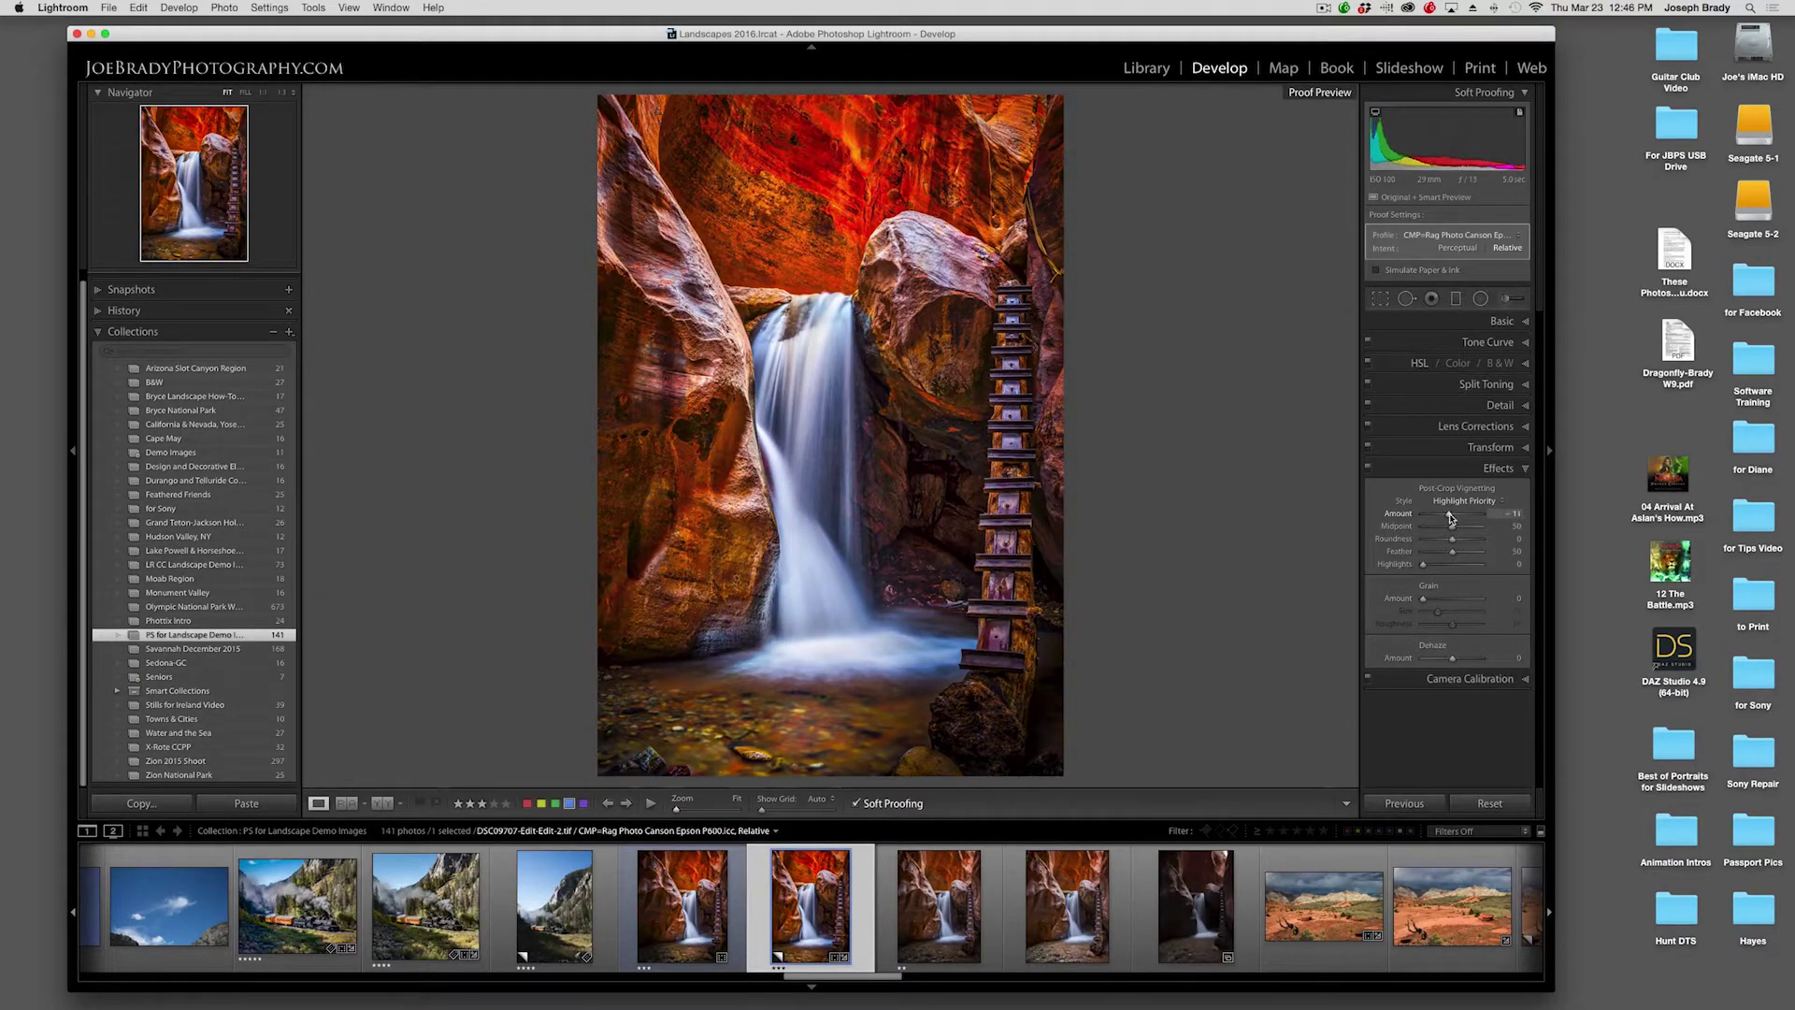
left_click(1505, 322)
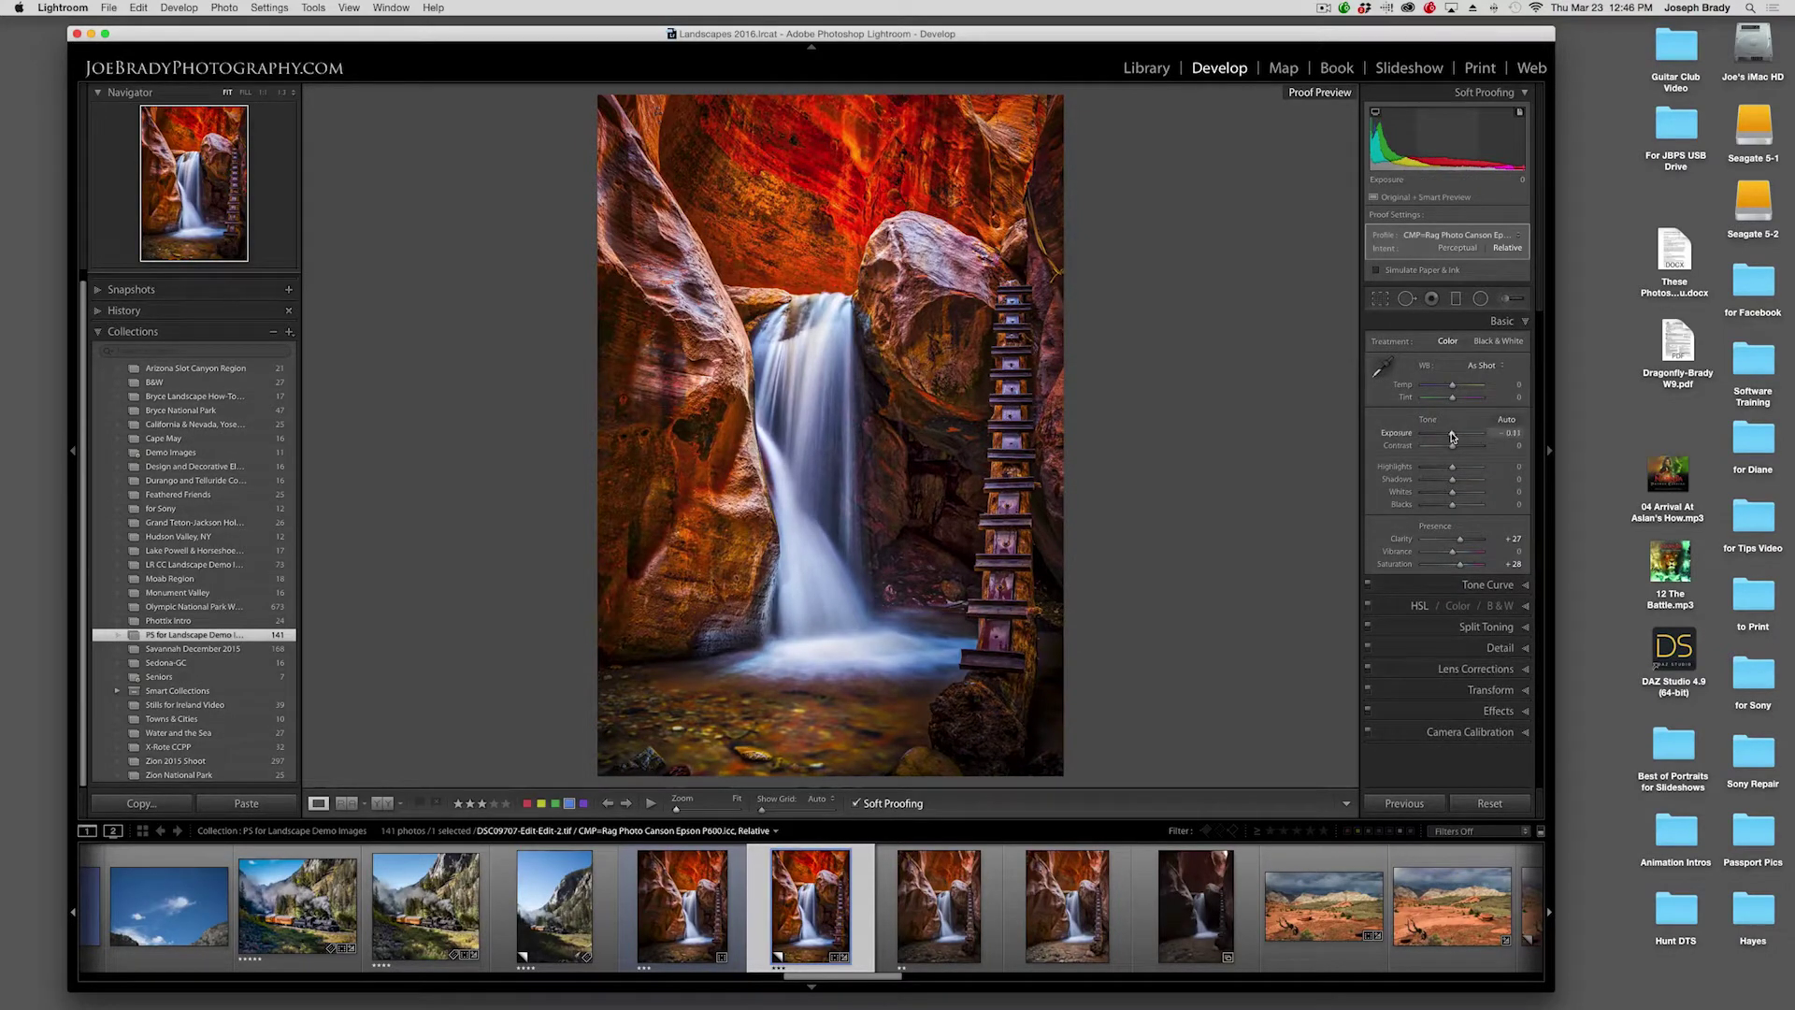
left_click_drag(1452, 436, 1453, 436)
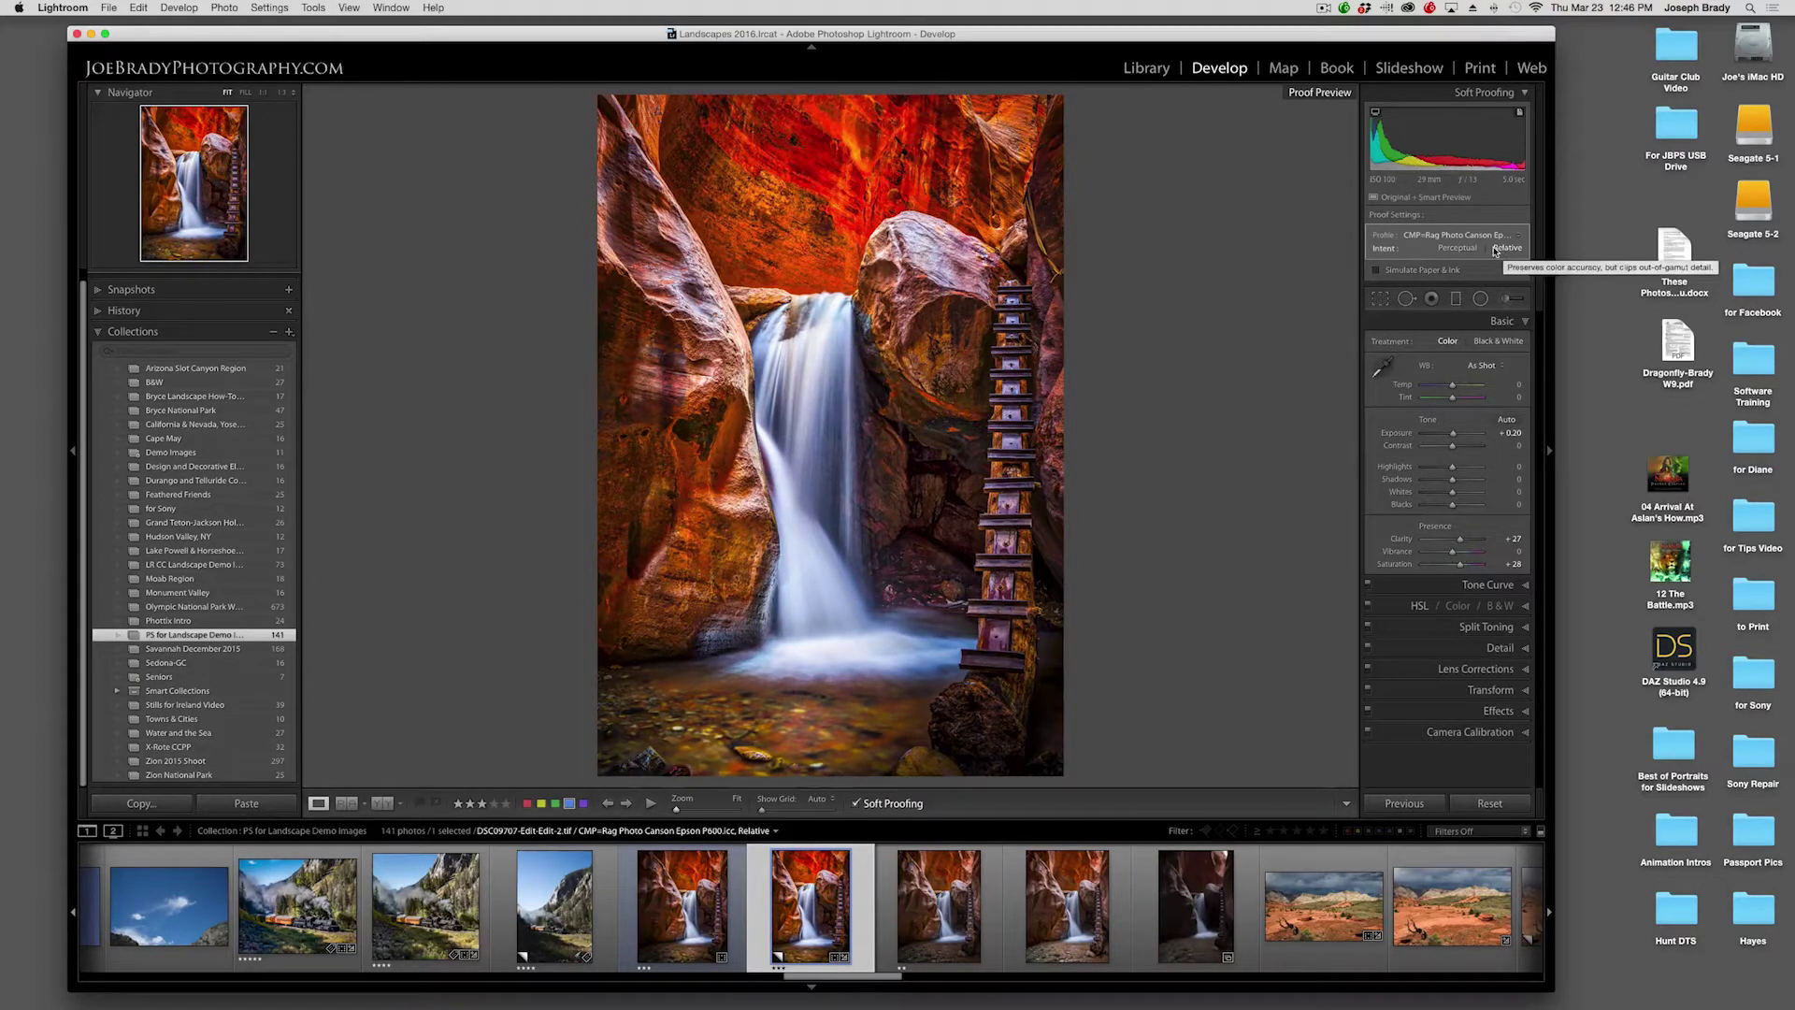
Step: Switch to the Print module and enable CMP+Rag Photo Canson Epson P600.icc as the print job's color profile
left_click(1478, 68)
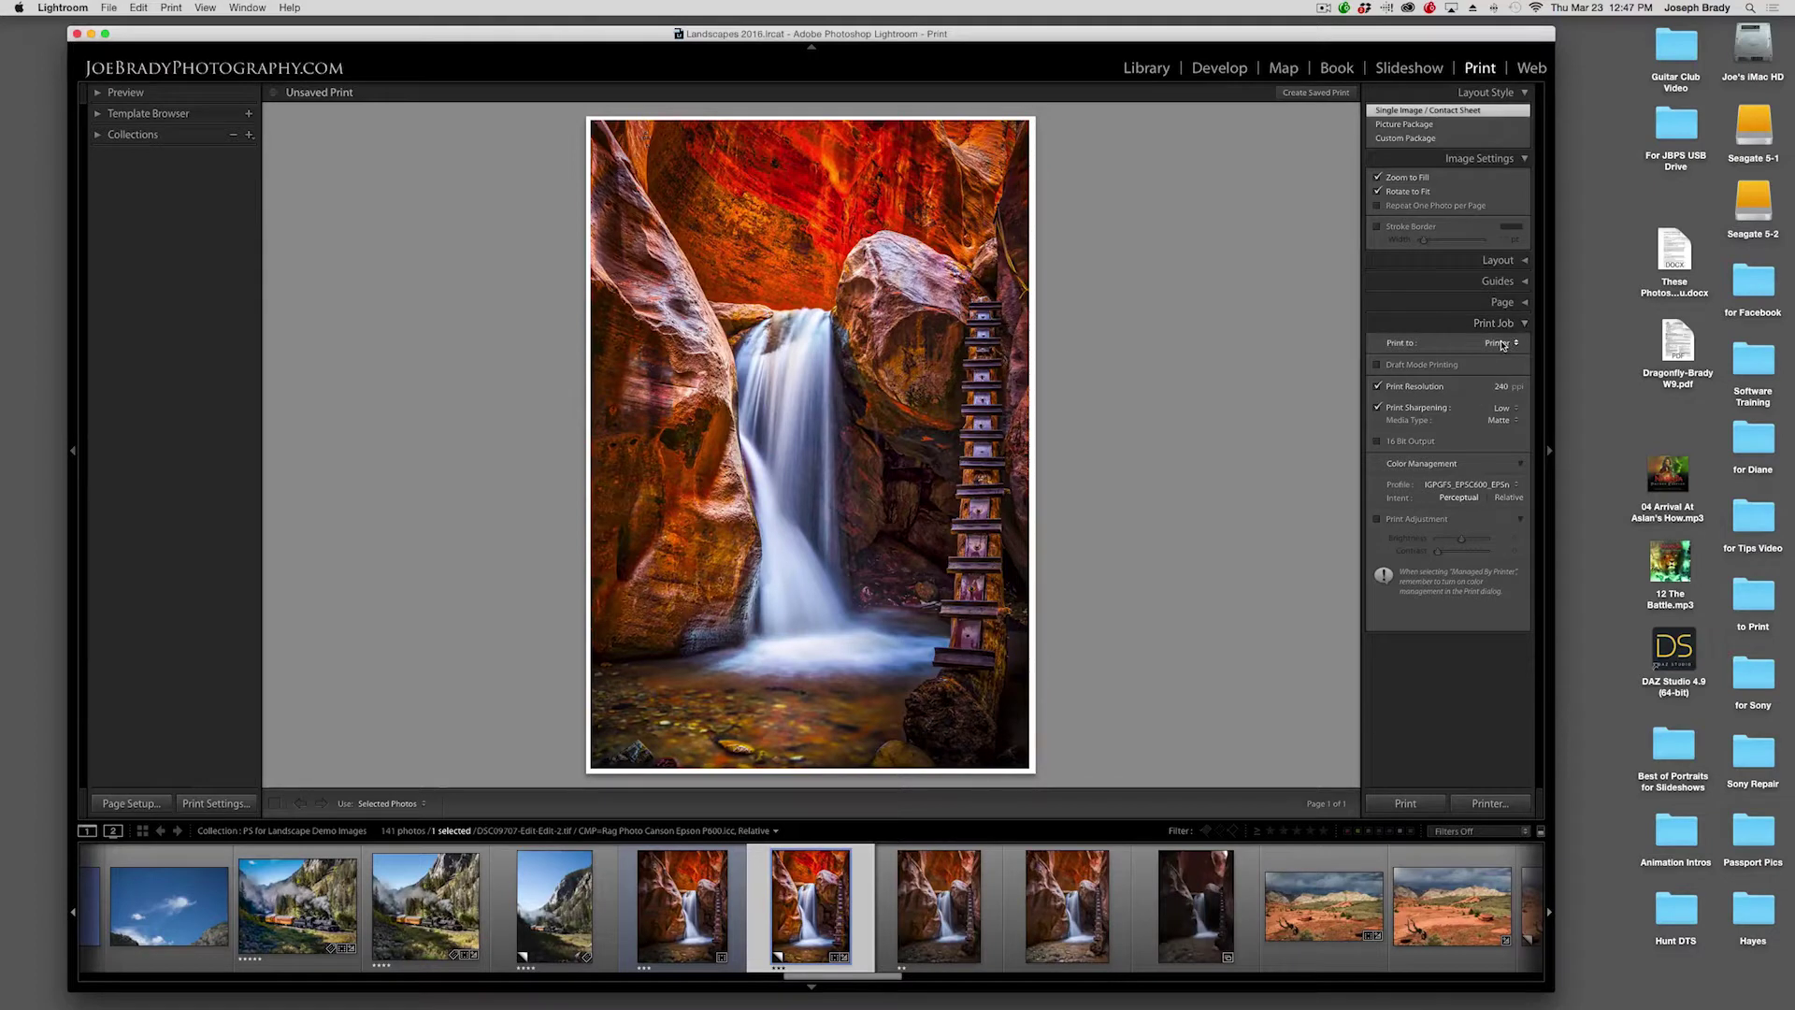
left_click(1480, 485)
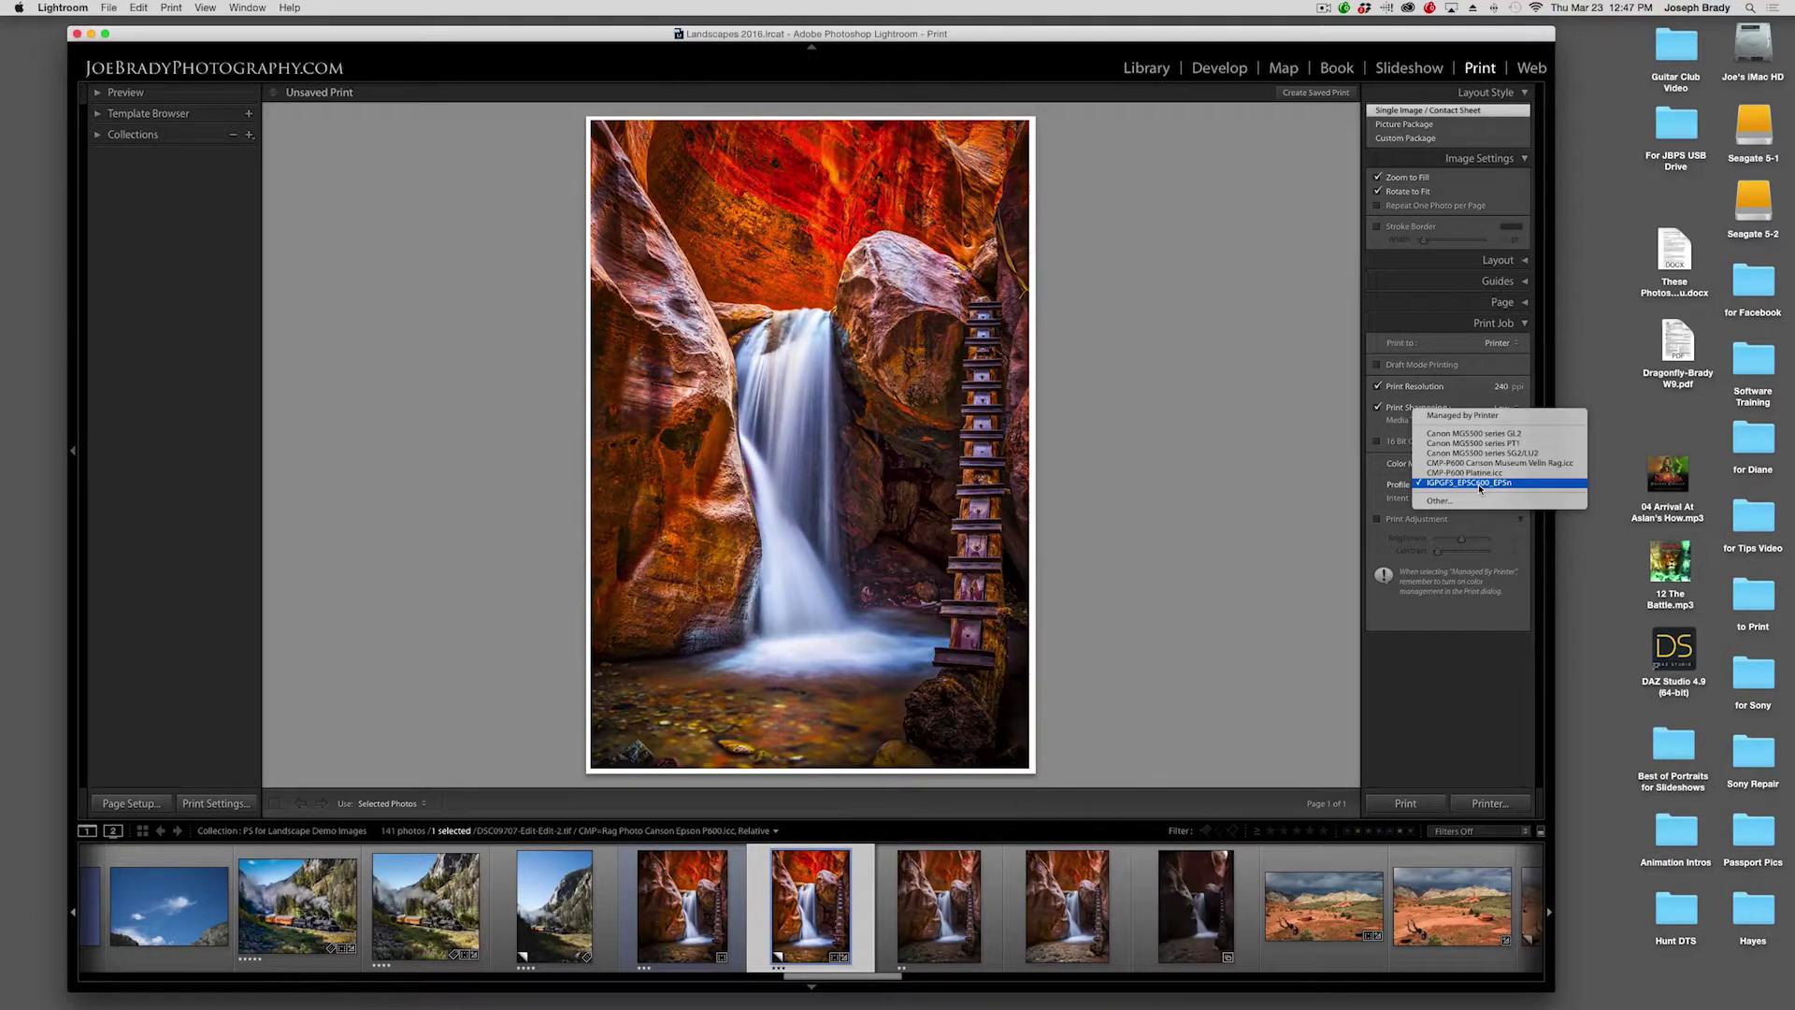
left_click(1440, 502)
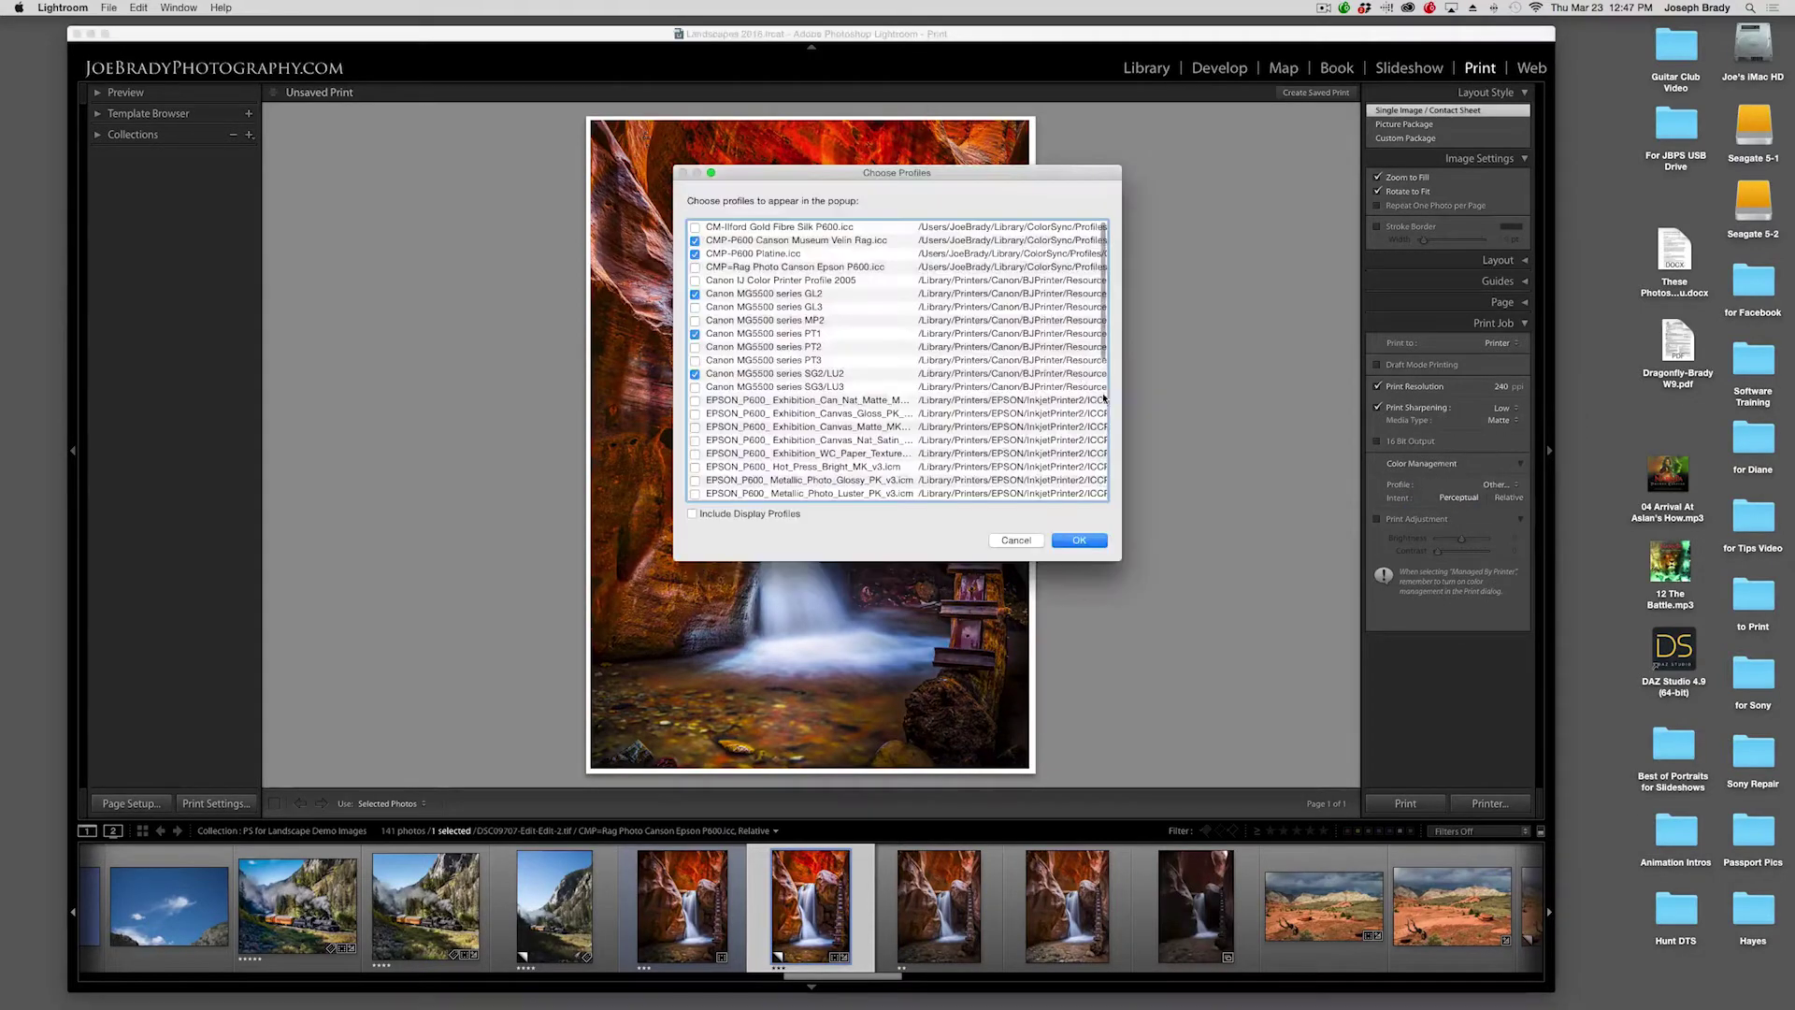
left_click(695, 266)
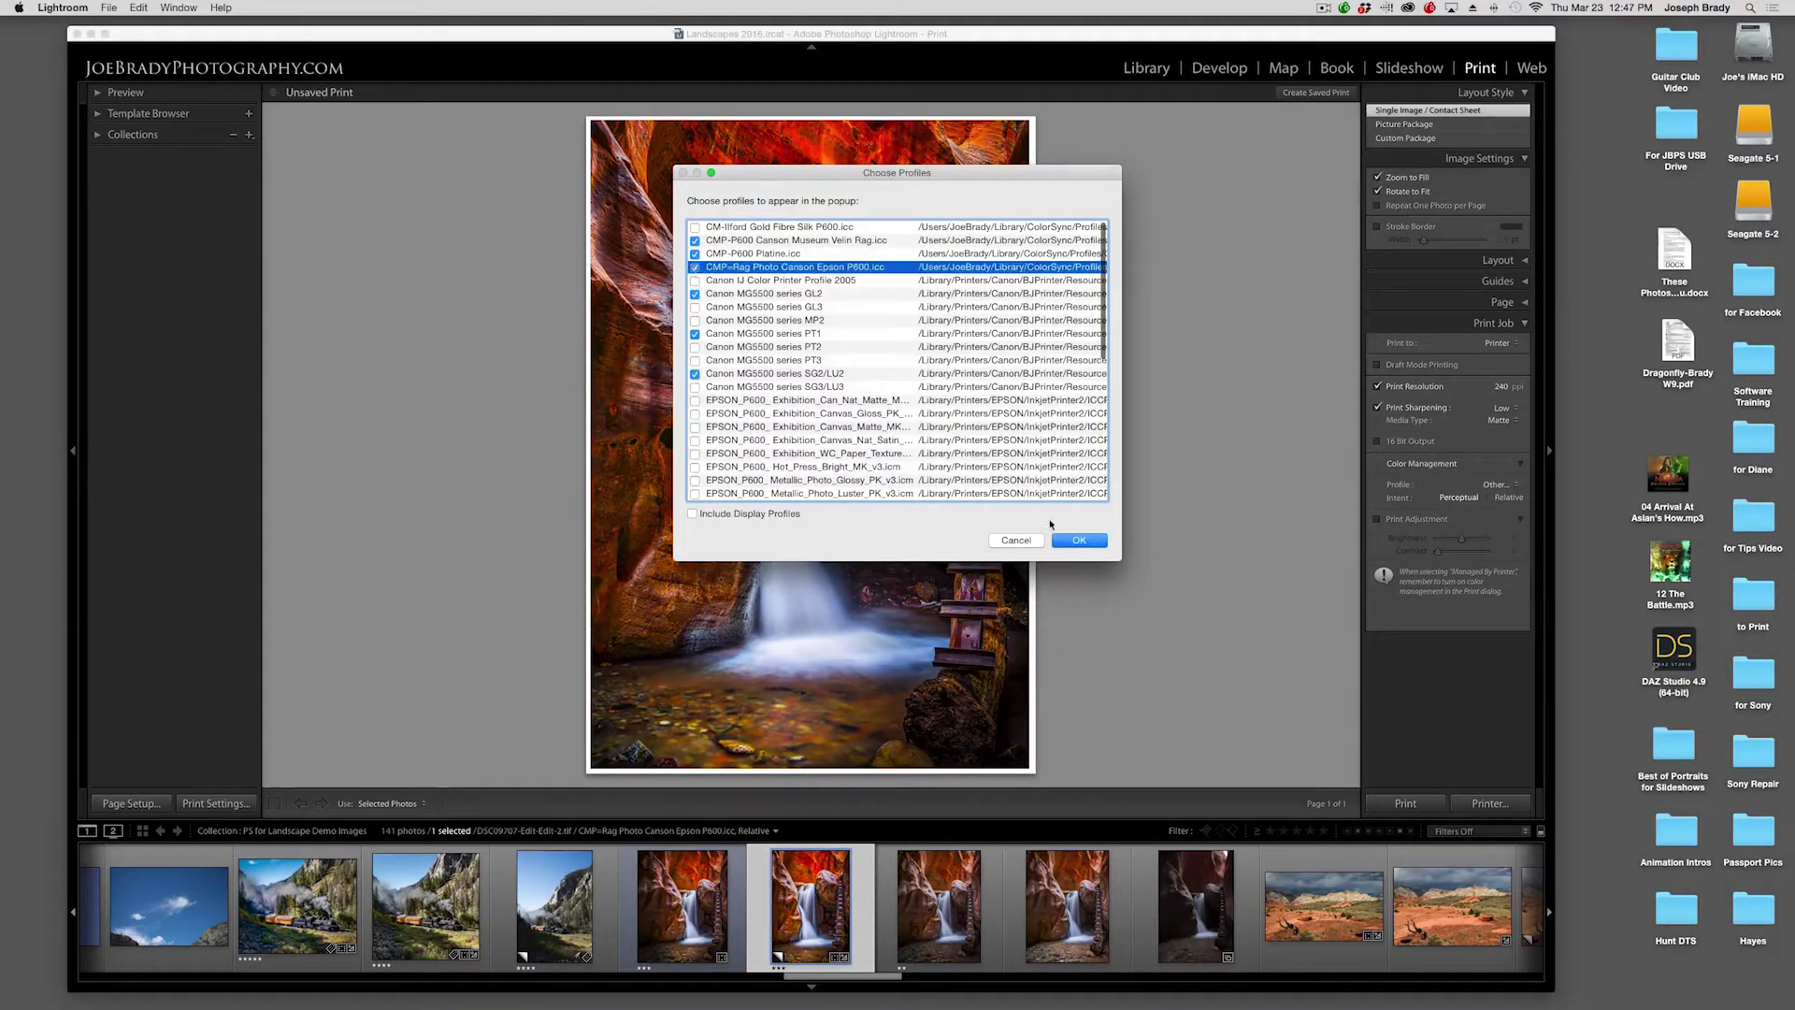
left_click(1057, 537)
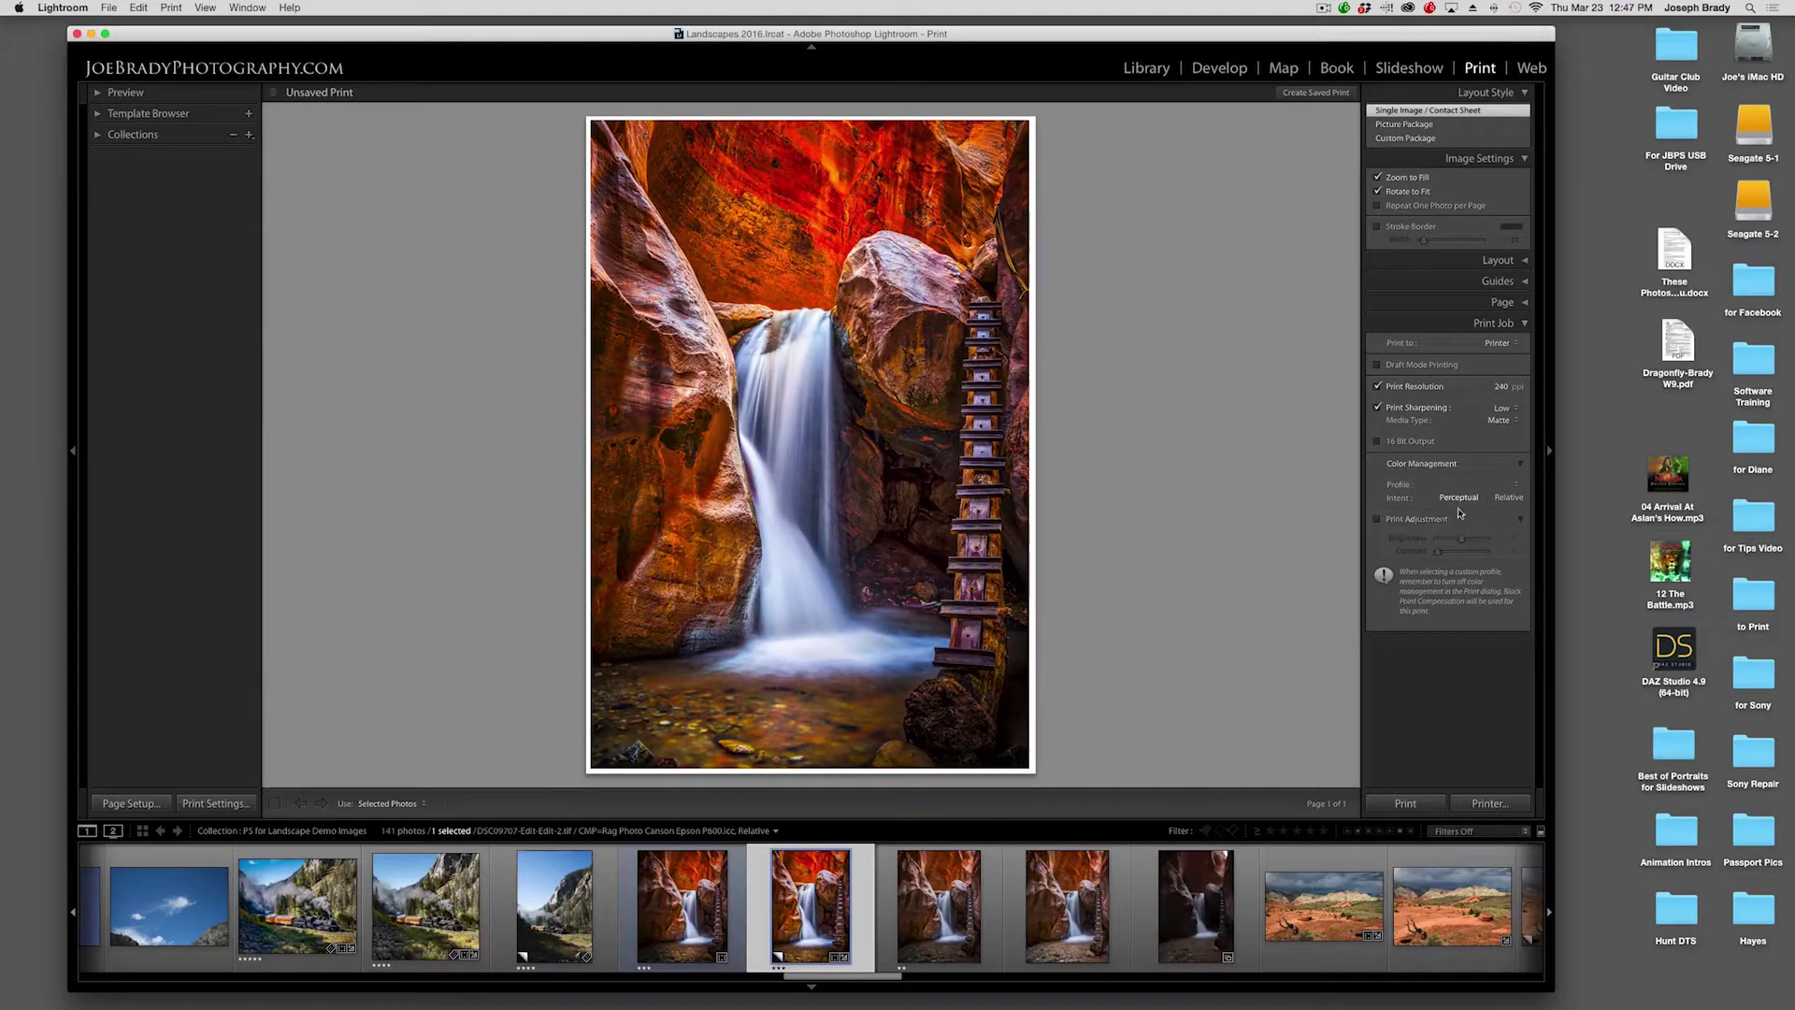
Step: Set the print job's intent to Relative, enable 16 Bit Output, and keep Matte as the sharpening media type
left_click(1502, 498)
left_click(1375, 443)
left_click(1502, 420)
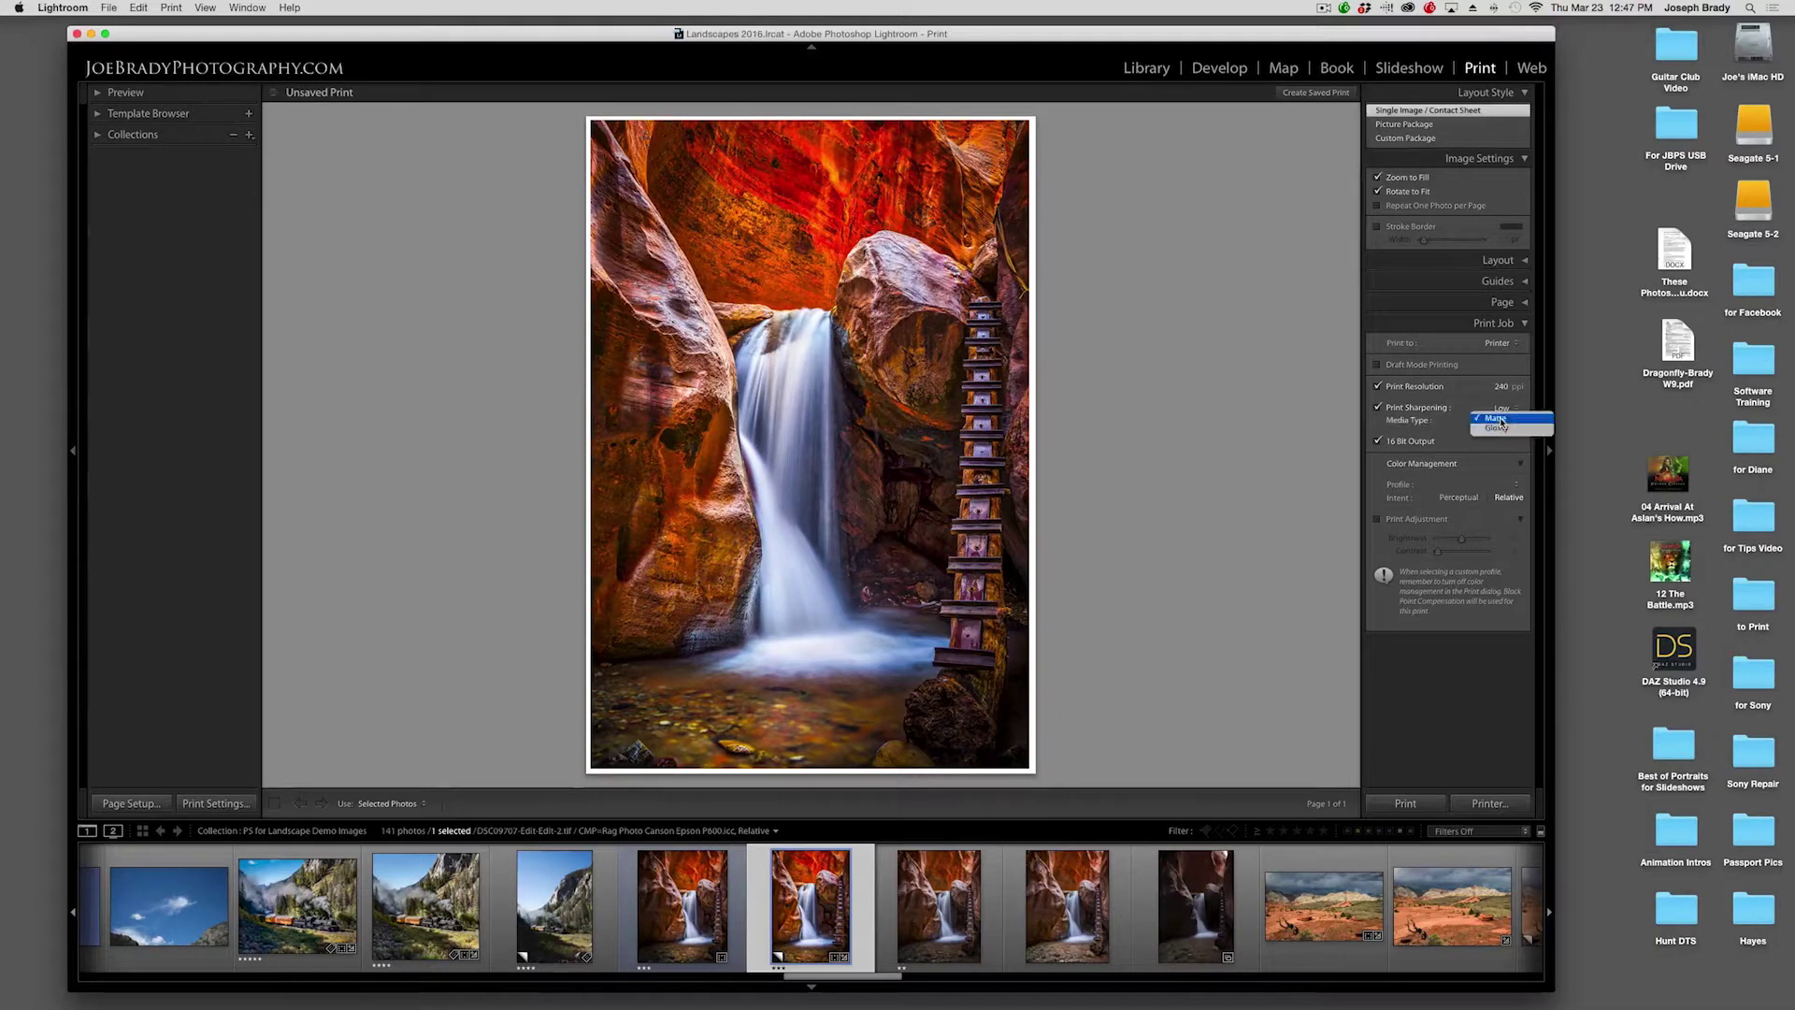
left_click(1501, 419)
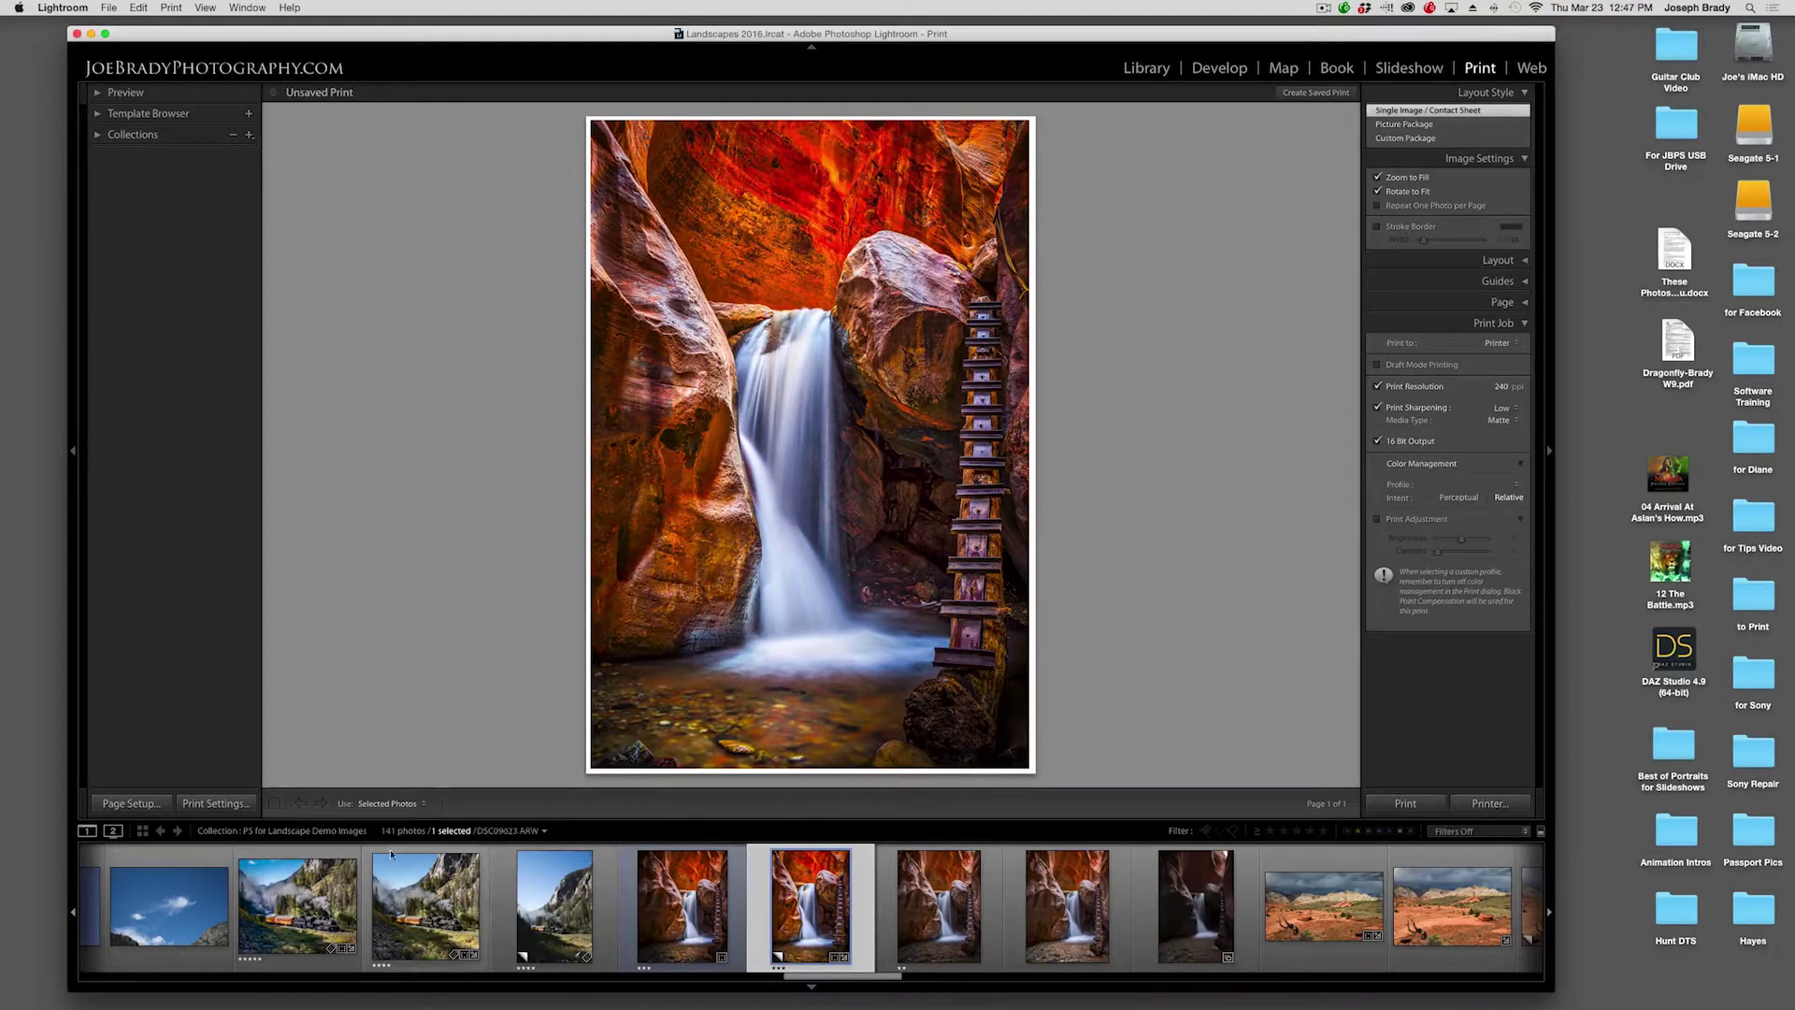
Step: In the printer driver settings, set the media type to Ultra Premium Presentation Matte and the output resolution to SuperPhoto - 5760 dpi
left_click(228, 806)
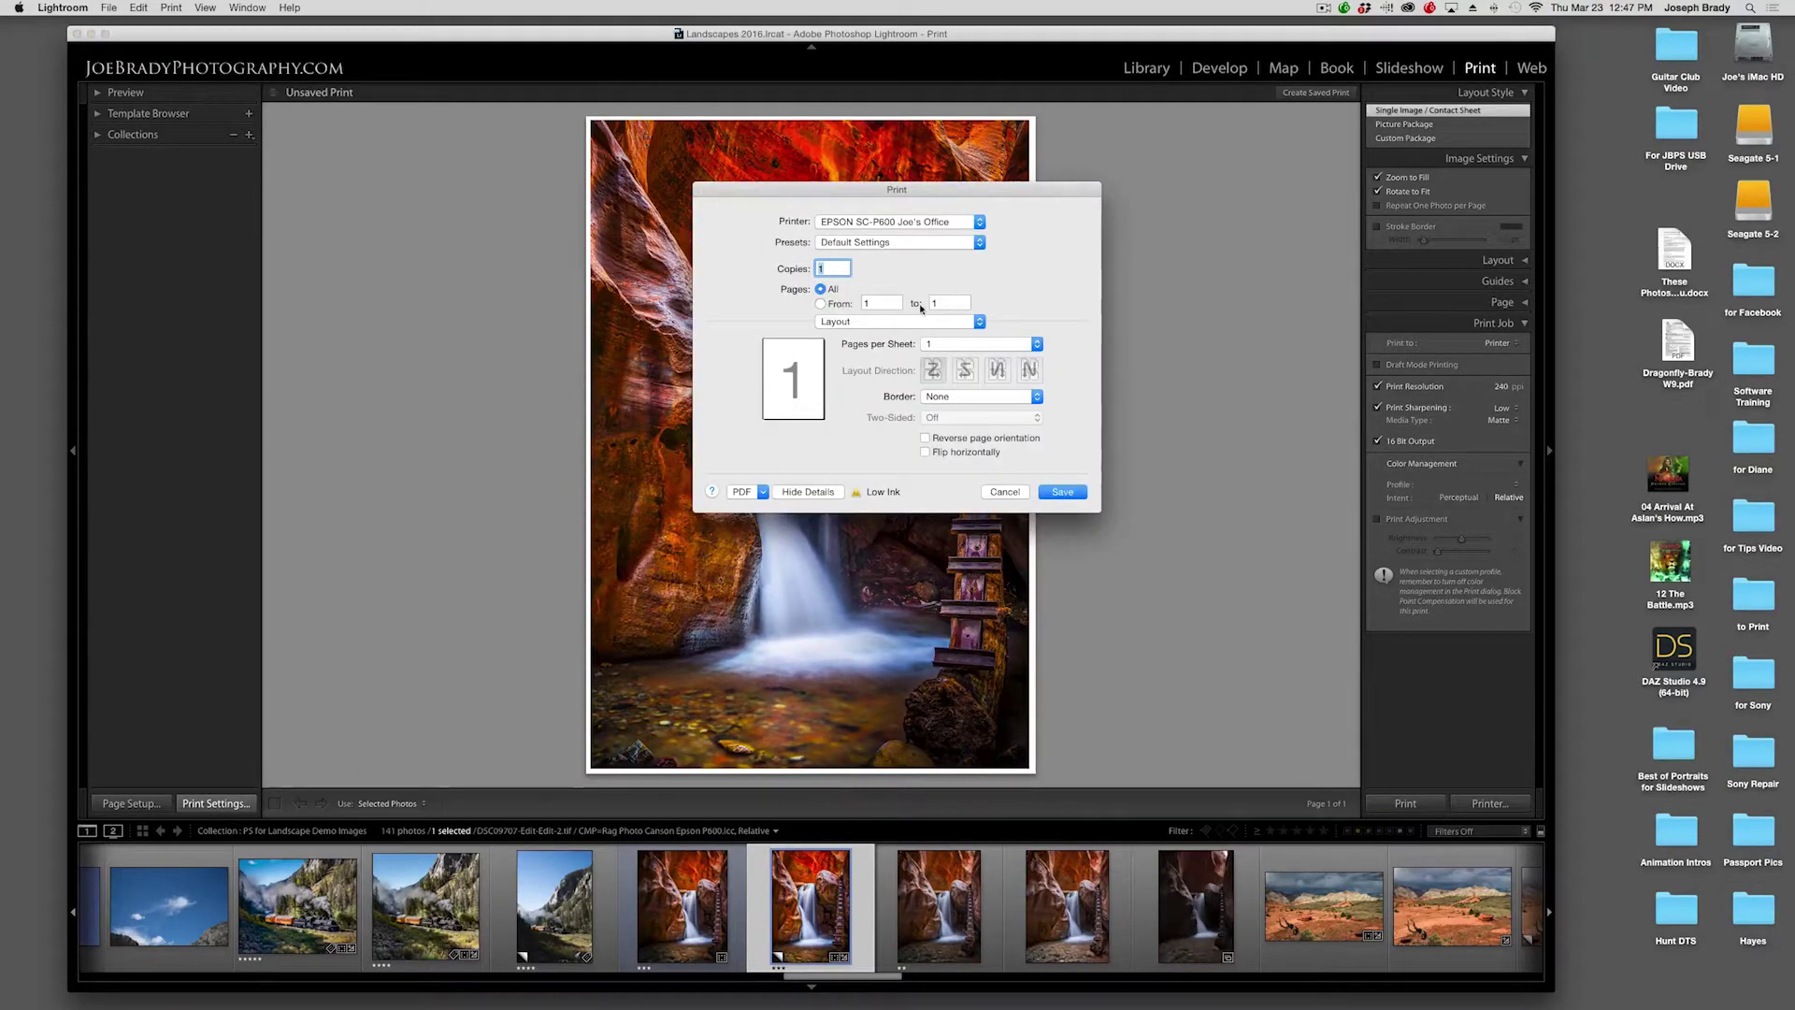
left_click(893, 321)
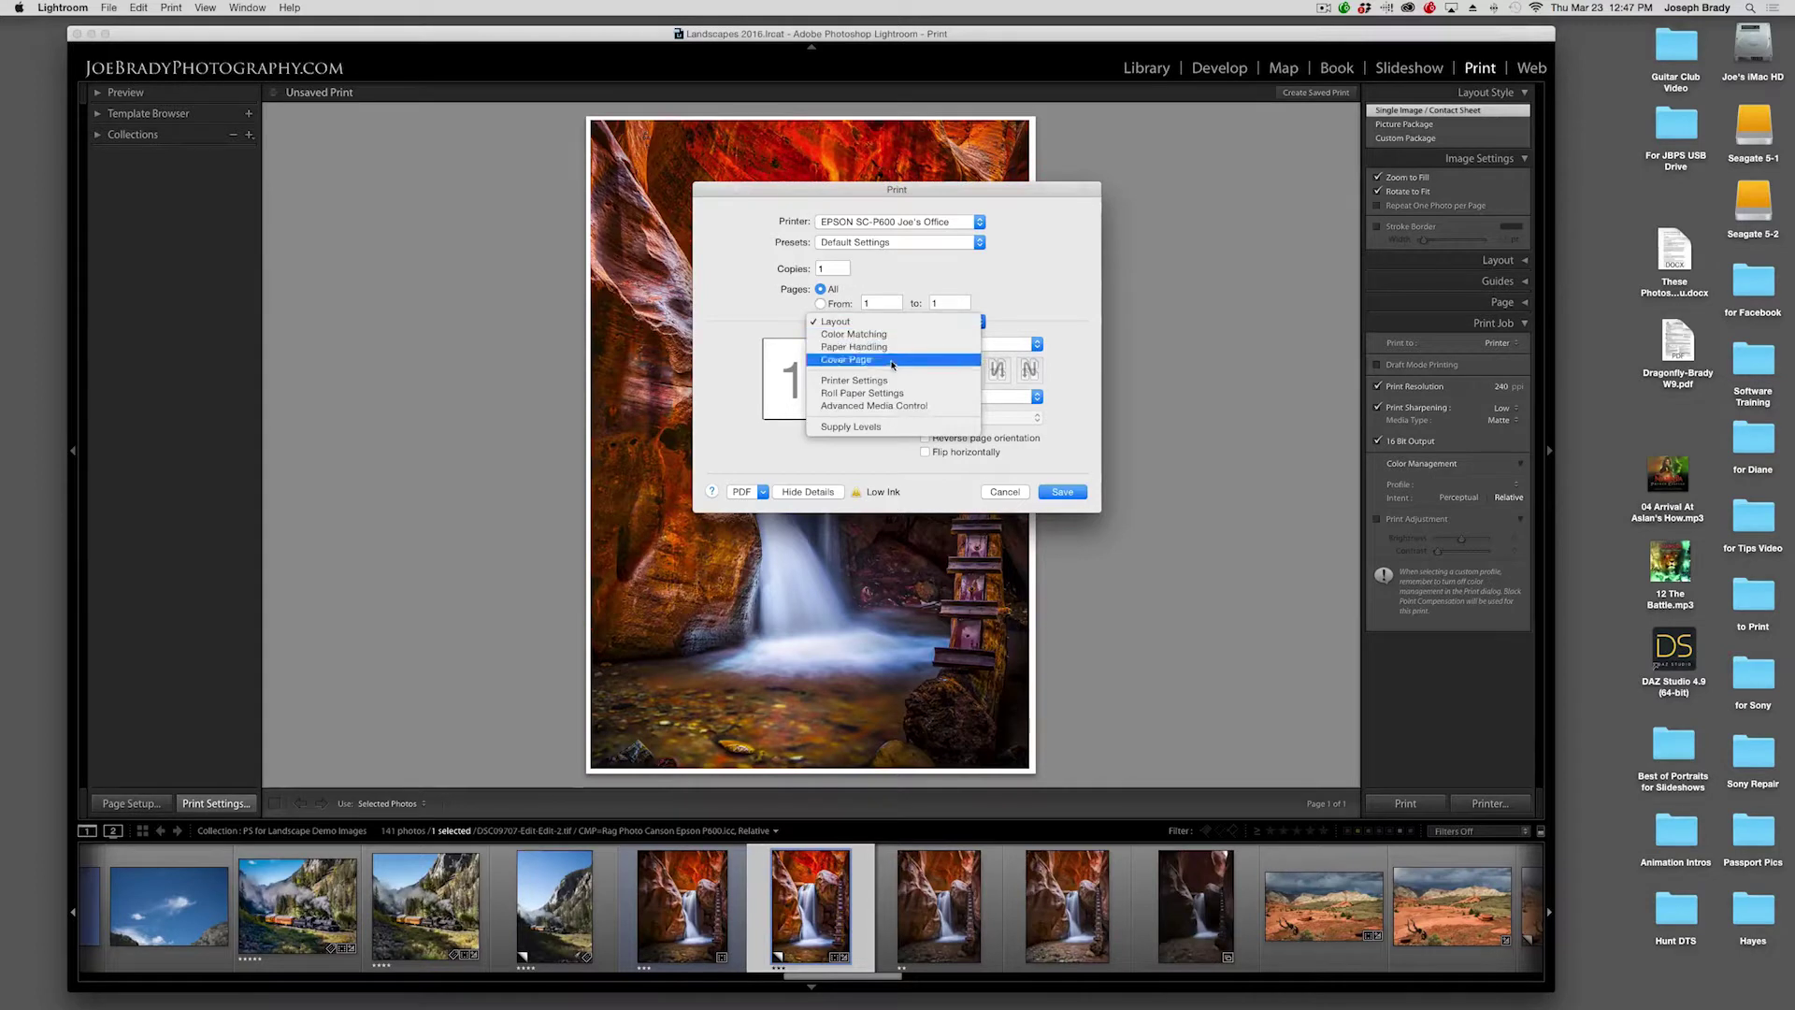
left_click(893, 379)
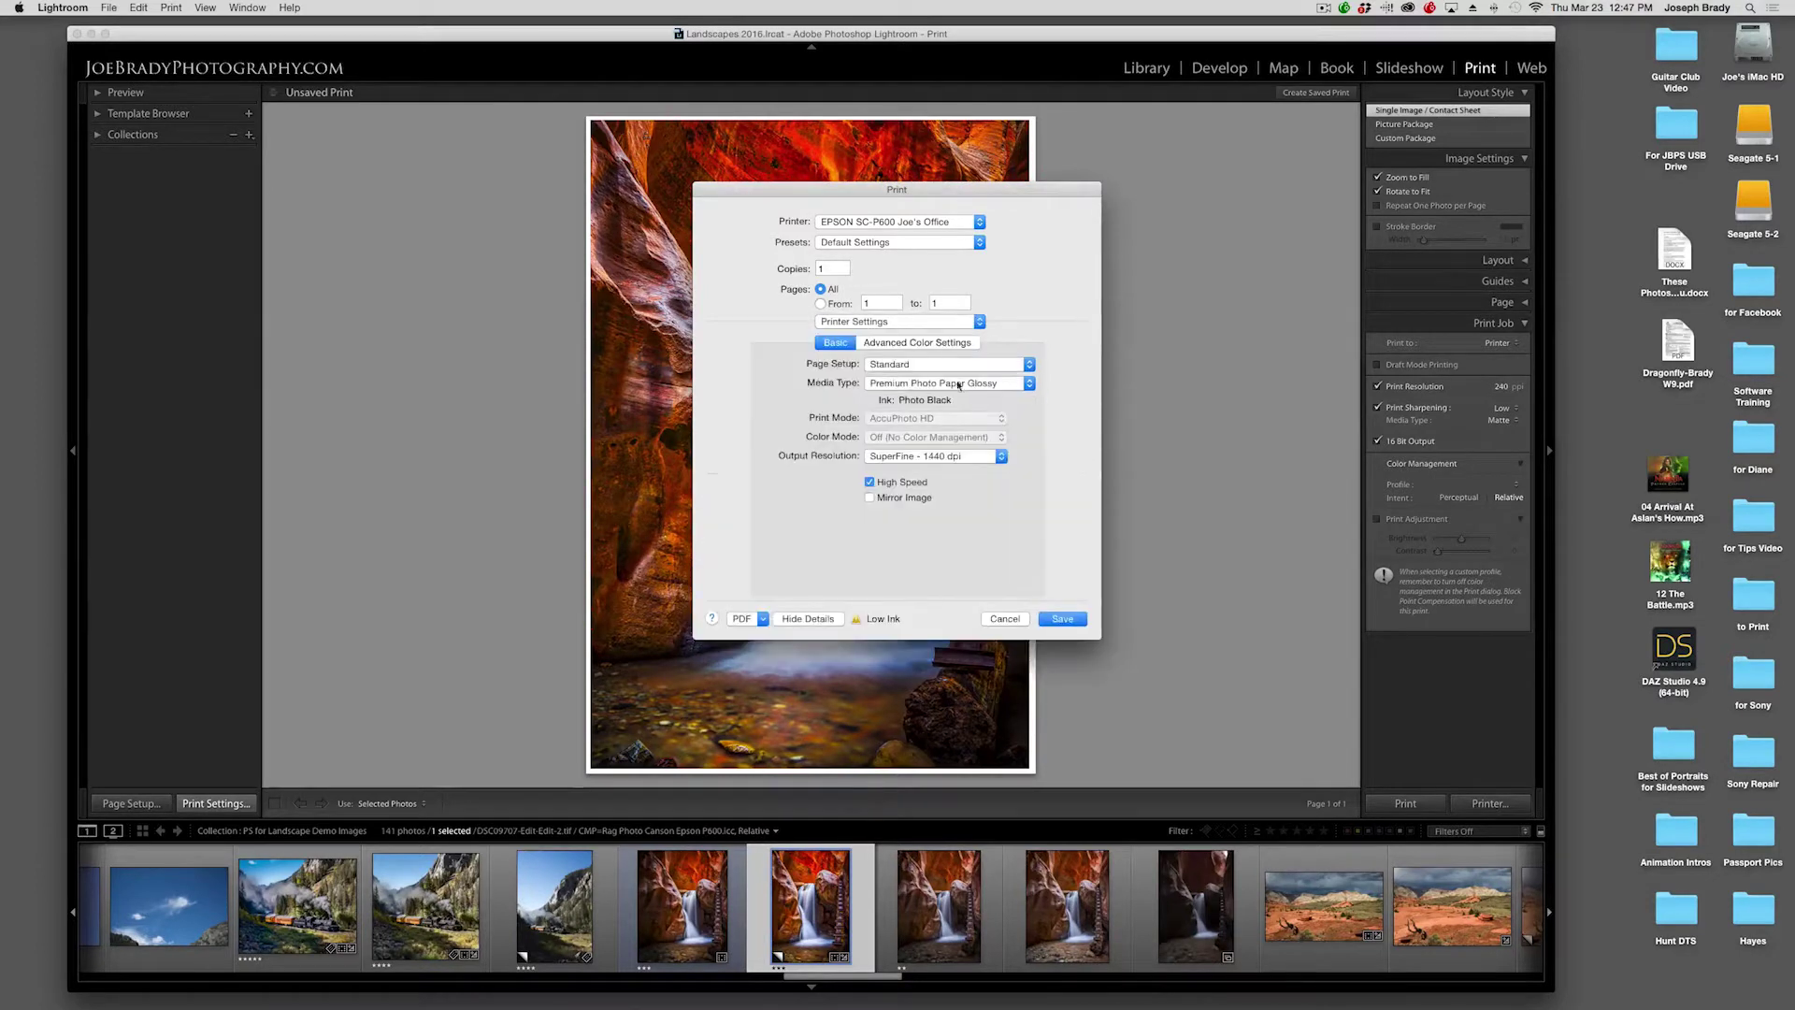
left_click(958, 384)
mouse_move(968, 396)
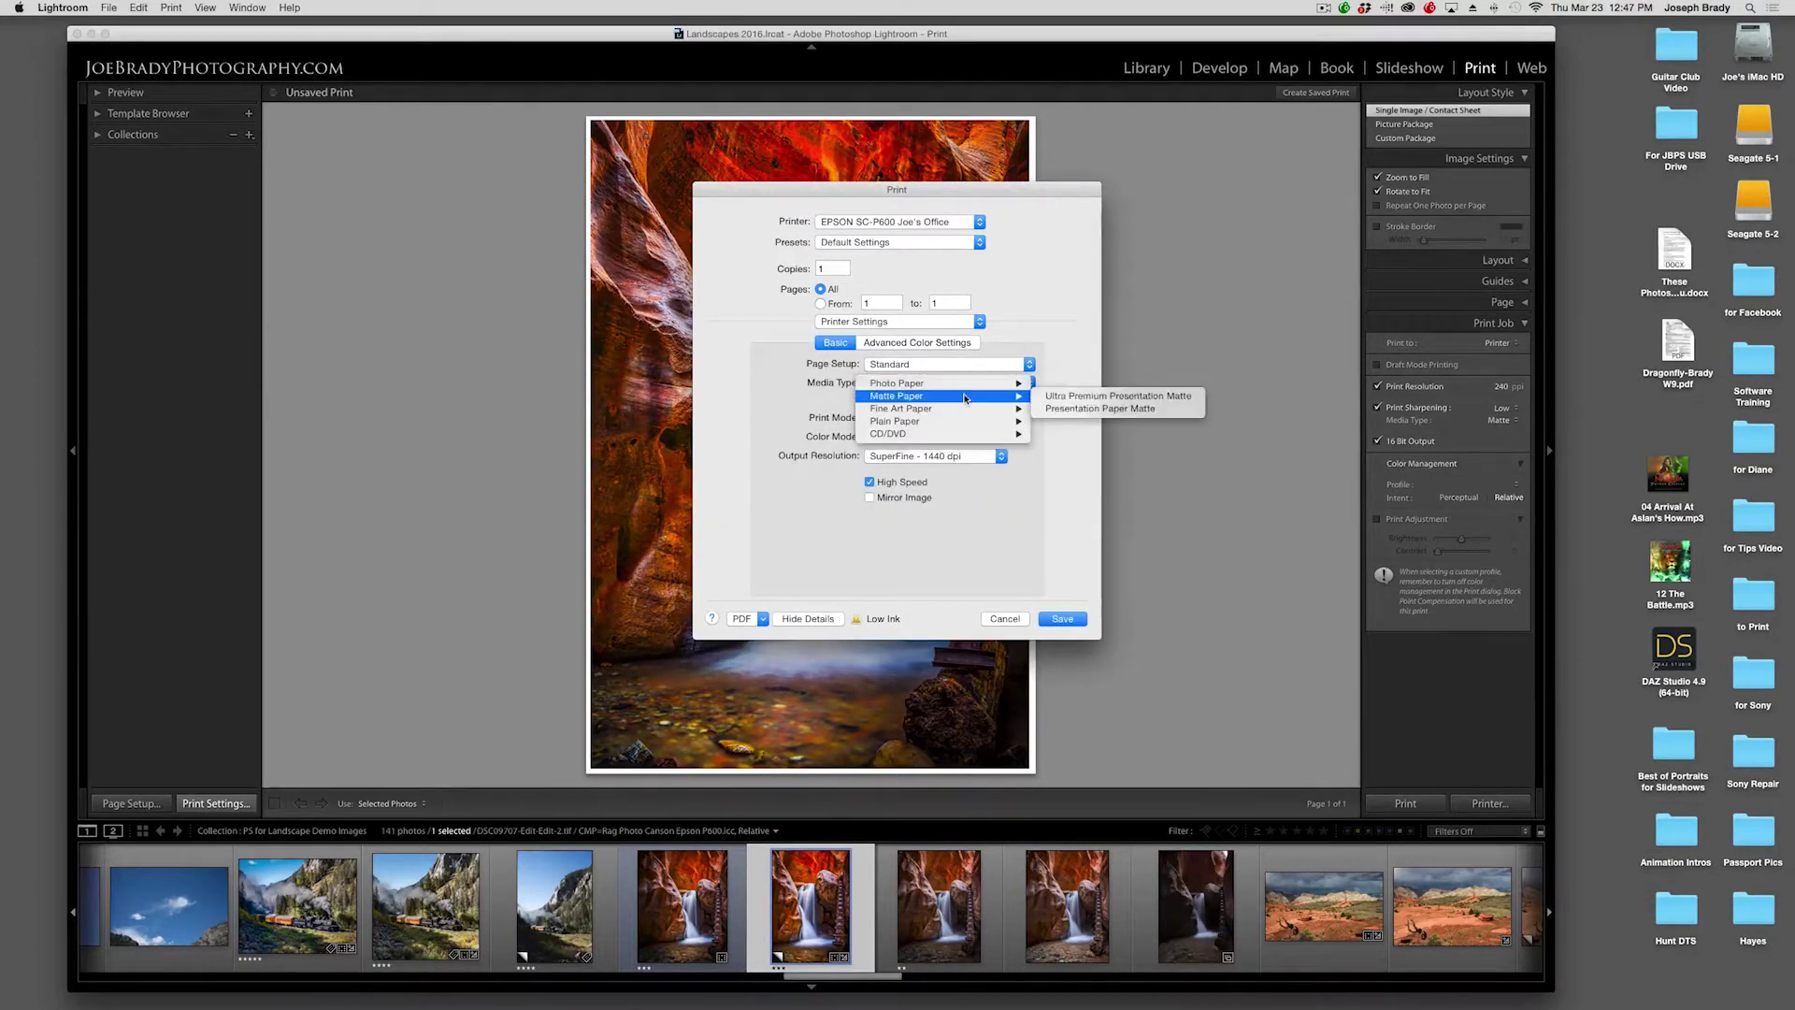
left_click(1064, 396)
left_click(968, 457)
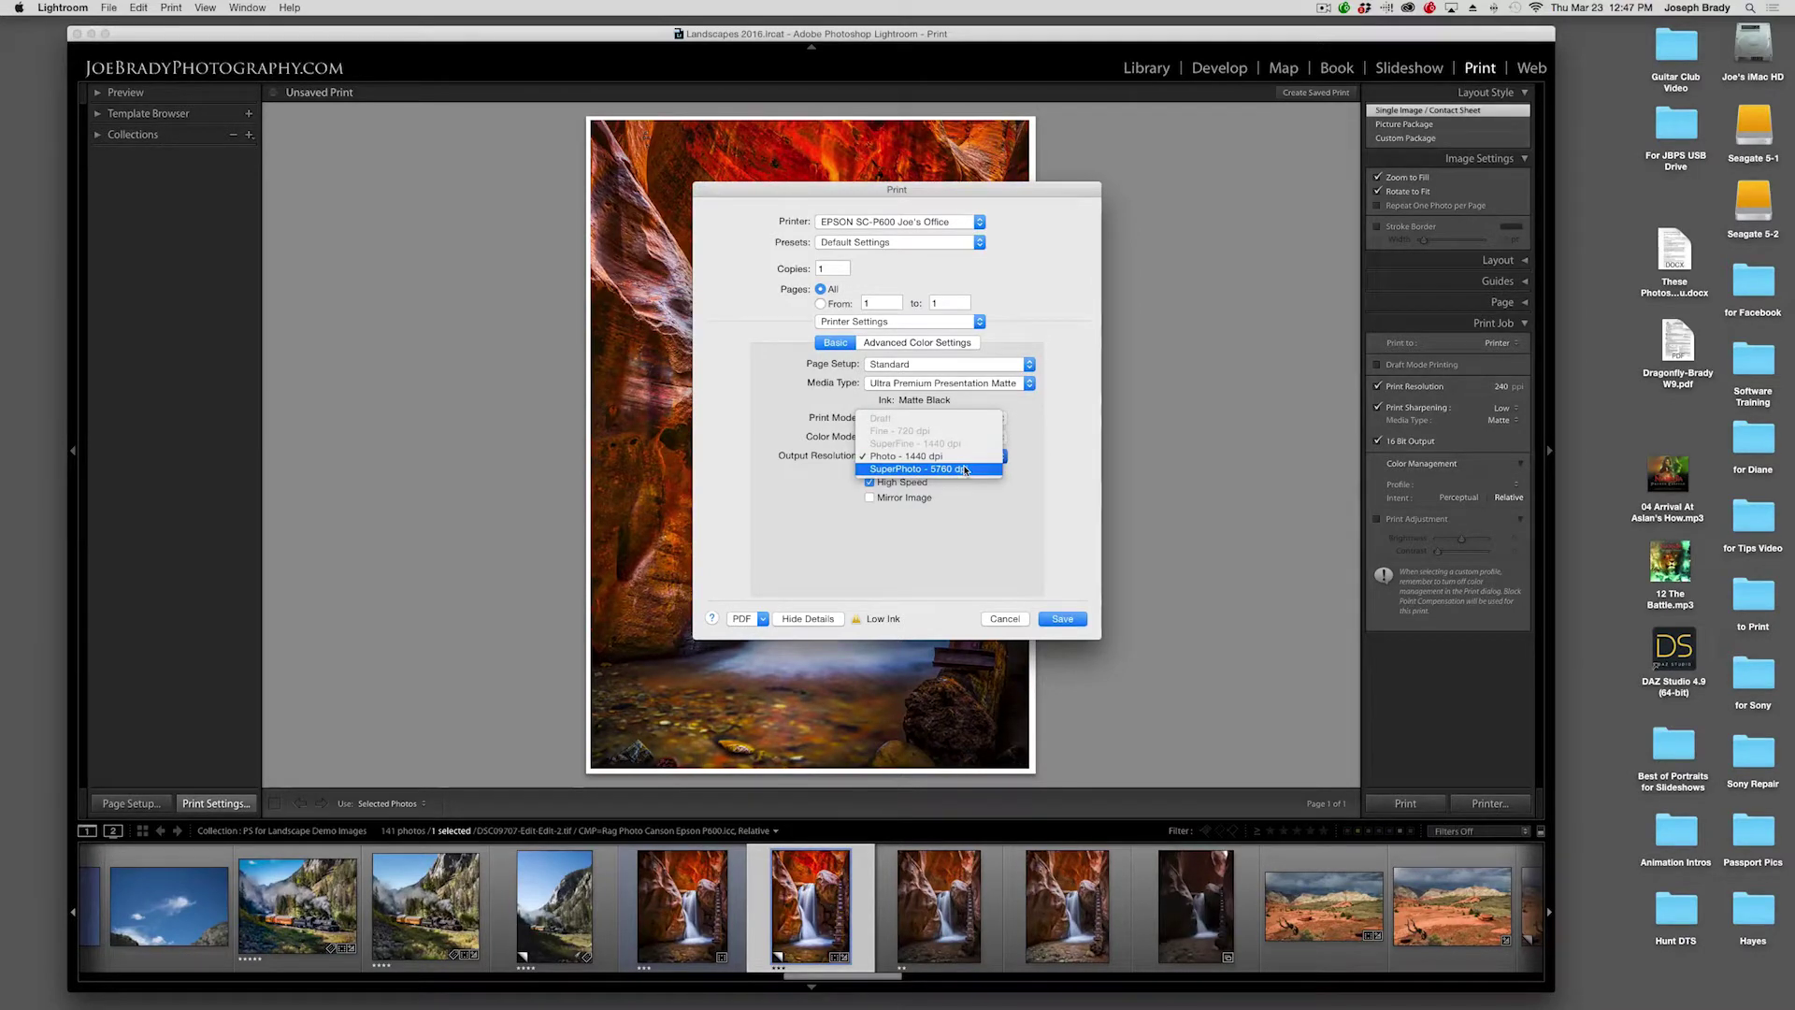
left_click(965, 469)
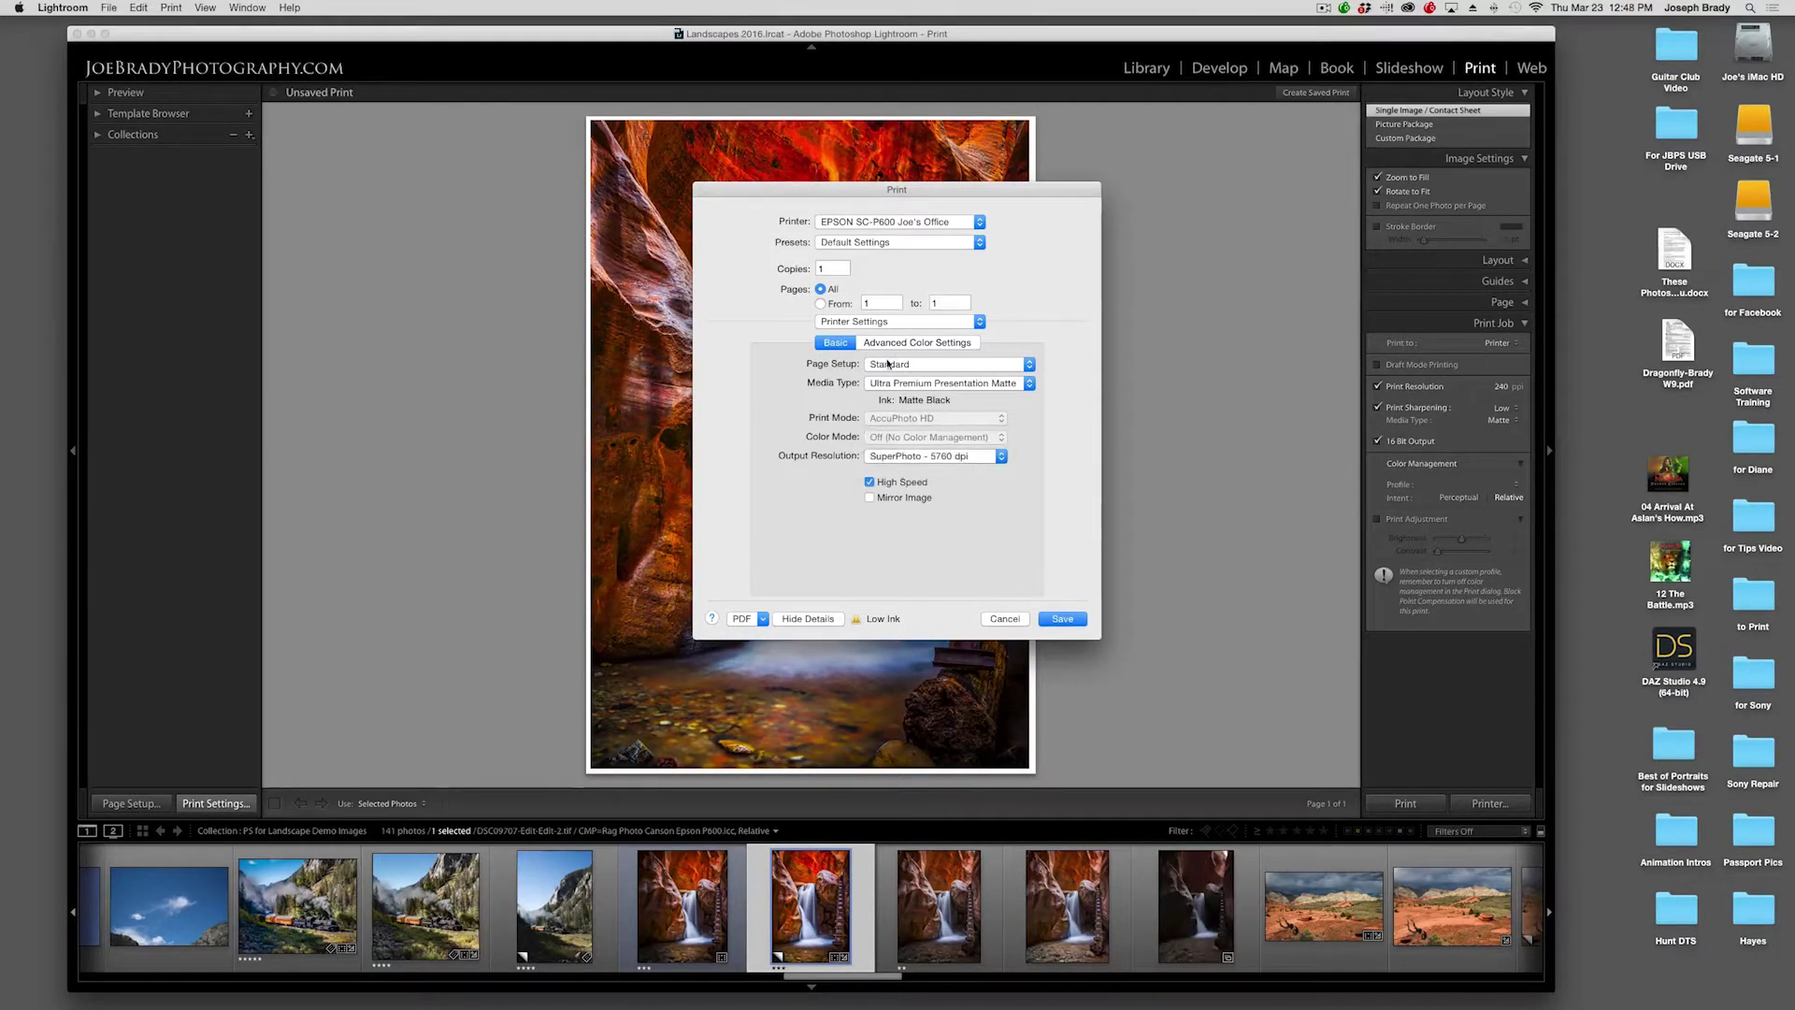
Step: Save the current printer settings as a preset named Rag Photographique for only this printer, and save the print settings
left_click(882, 243)
left_click(878, 276)
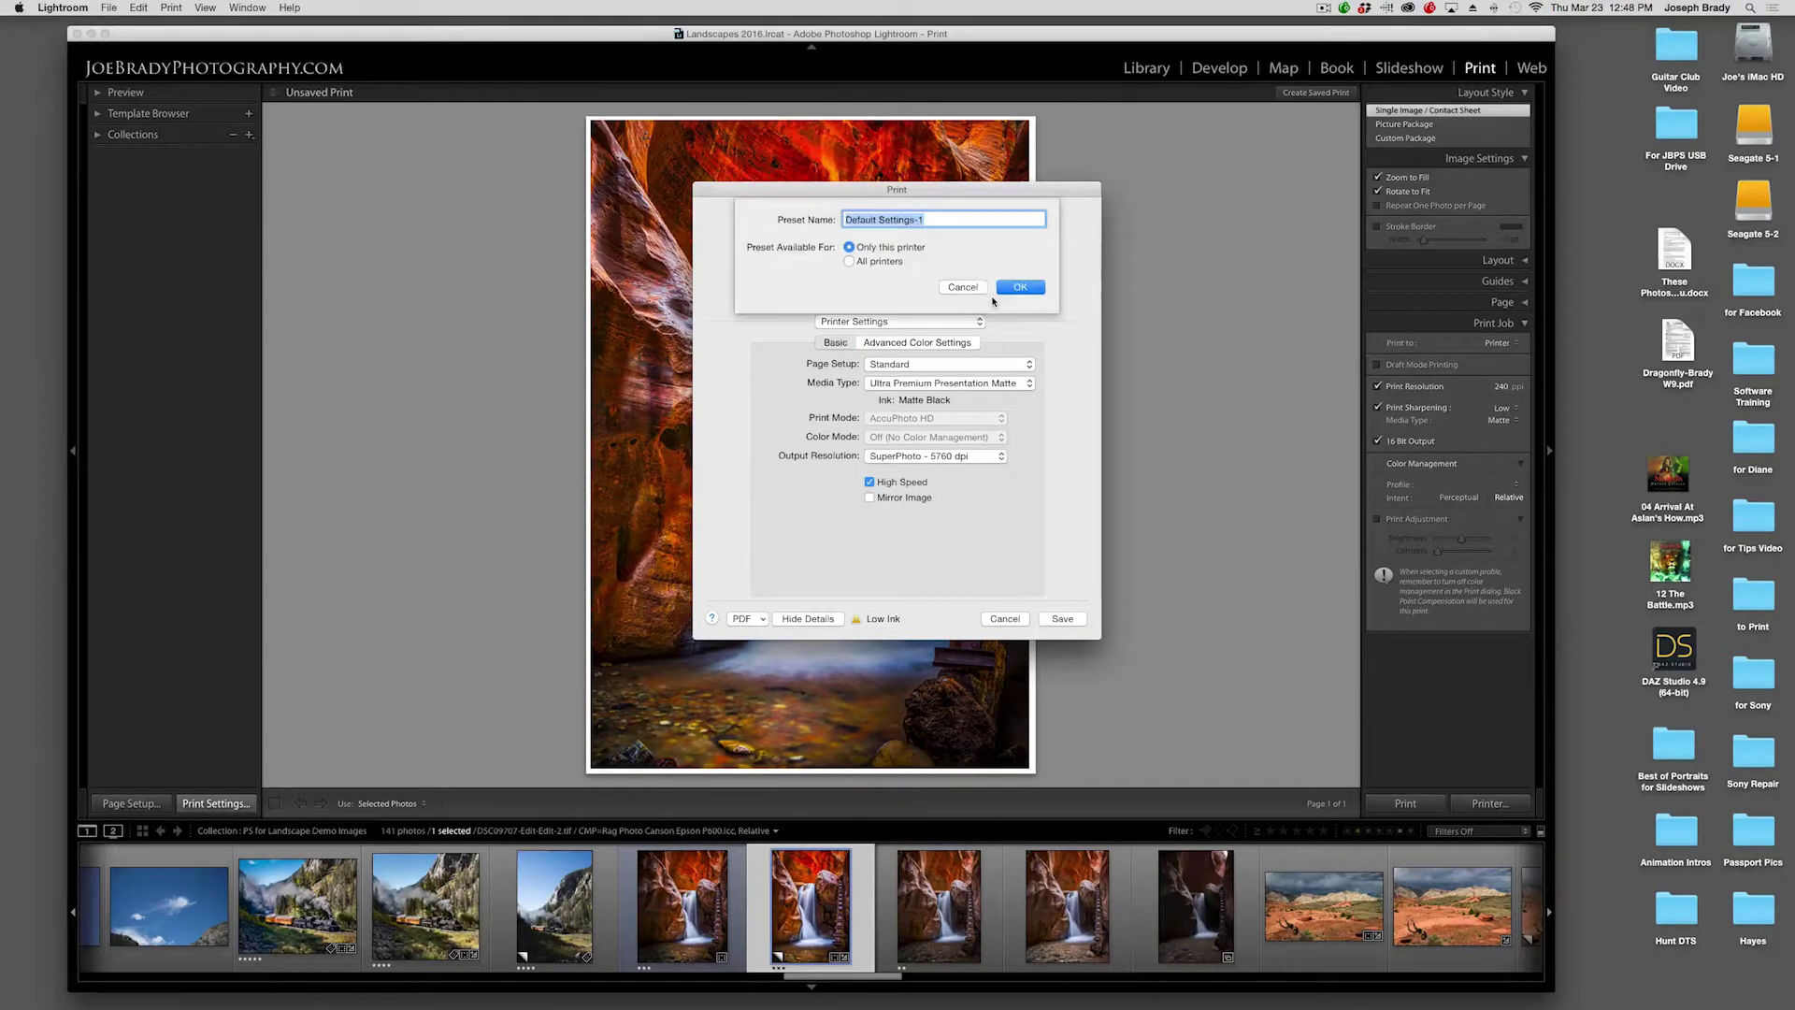
type("Rag Photographique")
left_click(1016, 288)
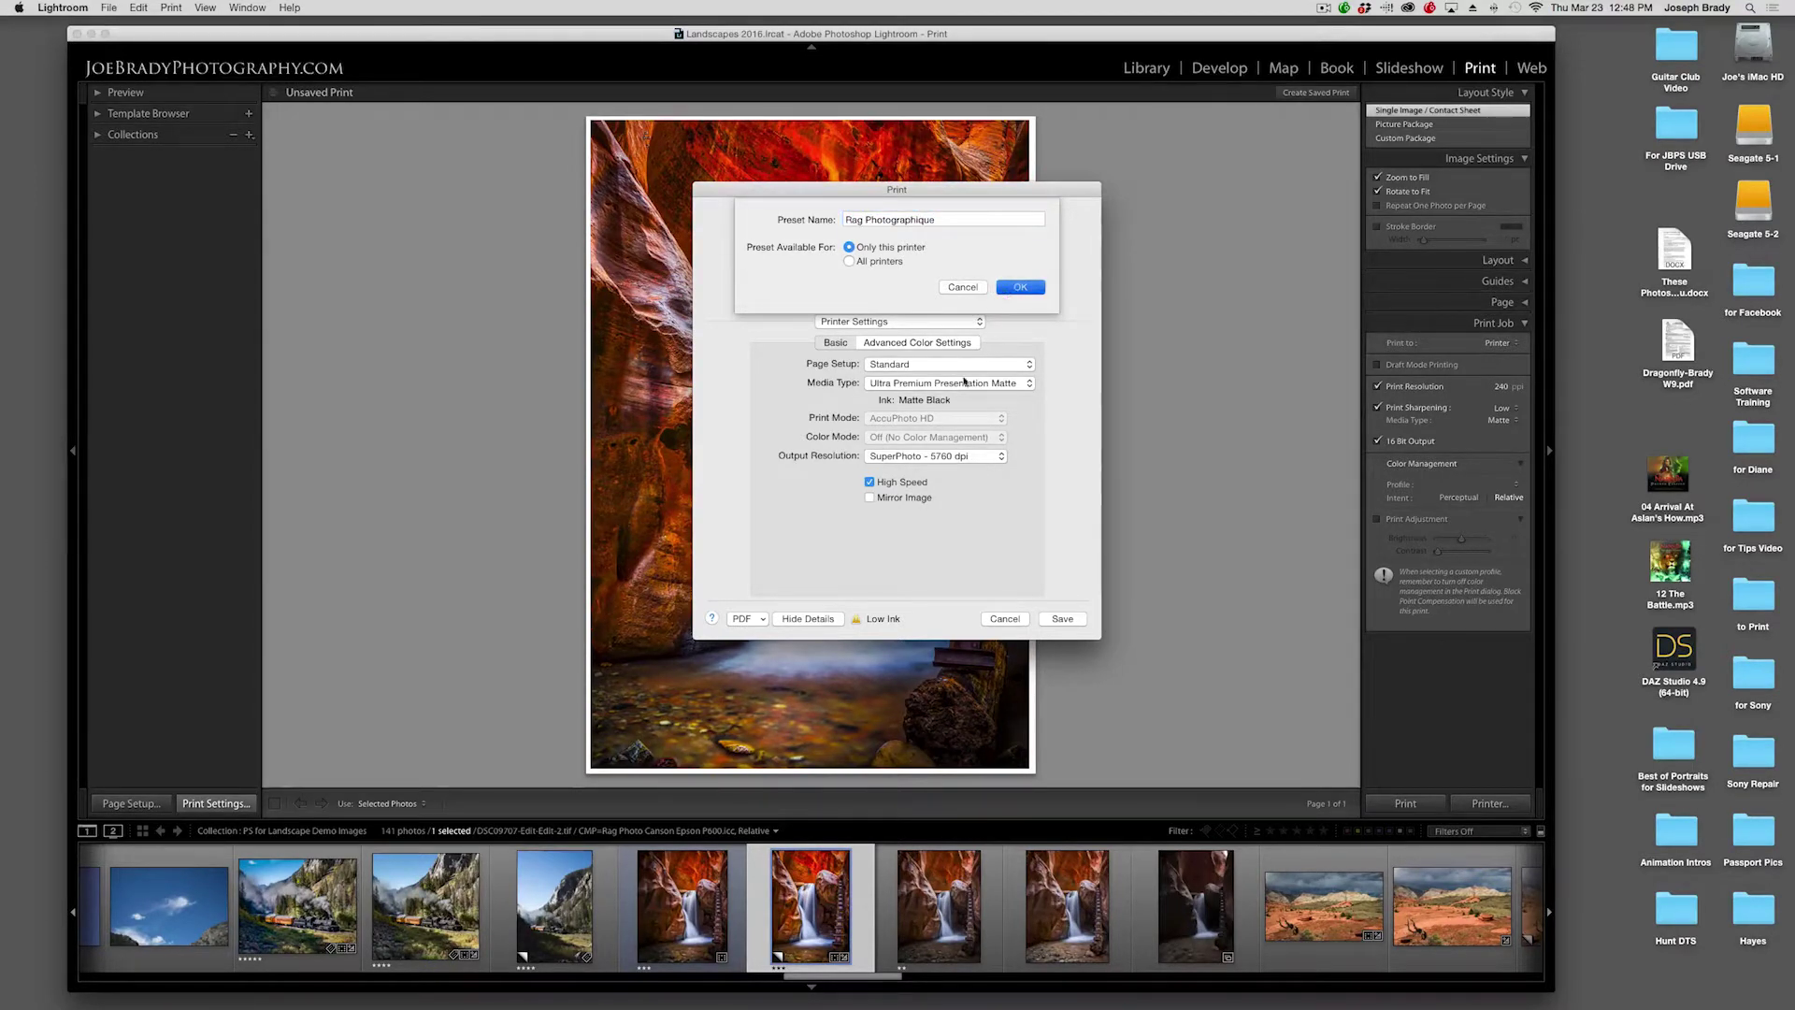
left_click(1063, 619)
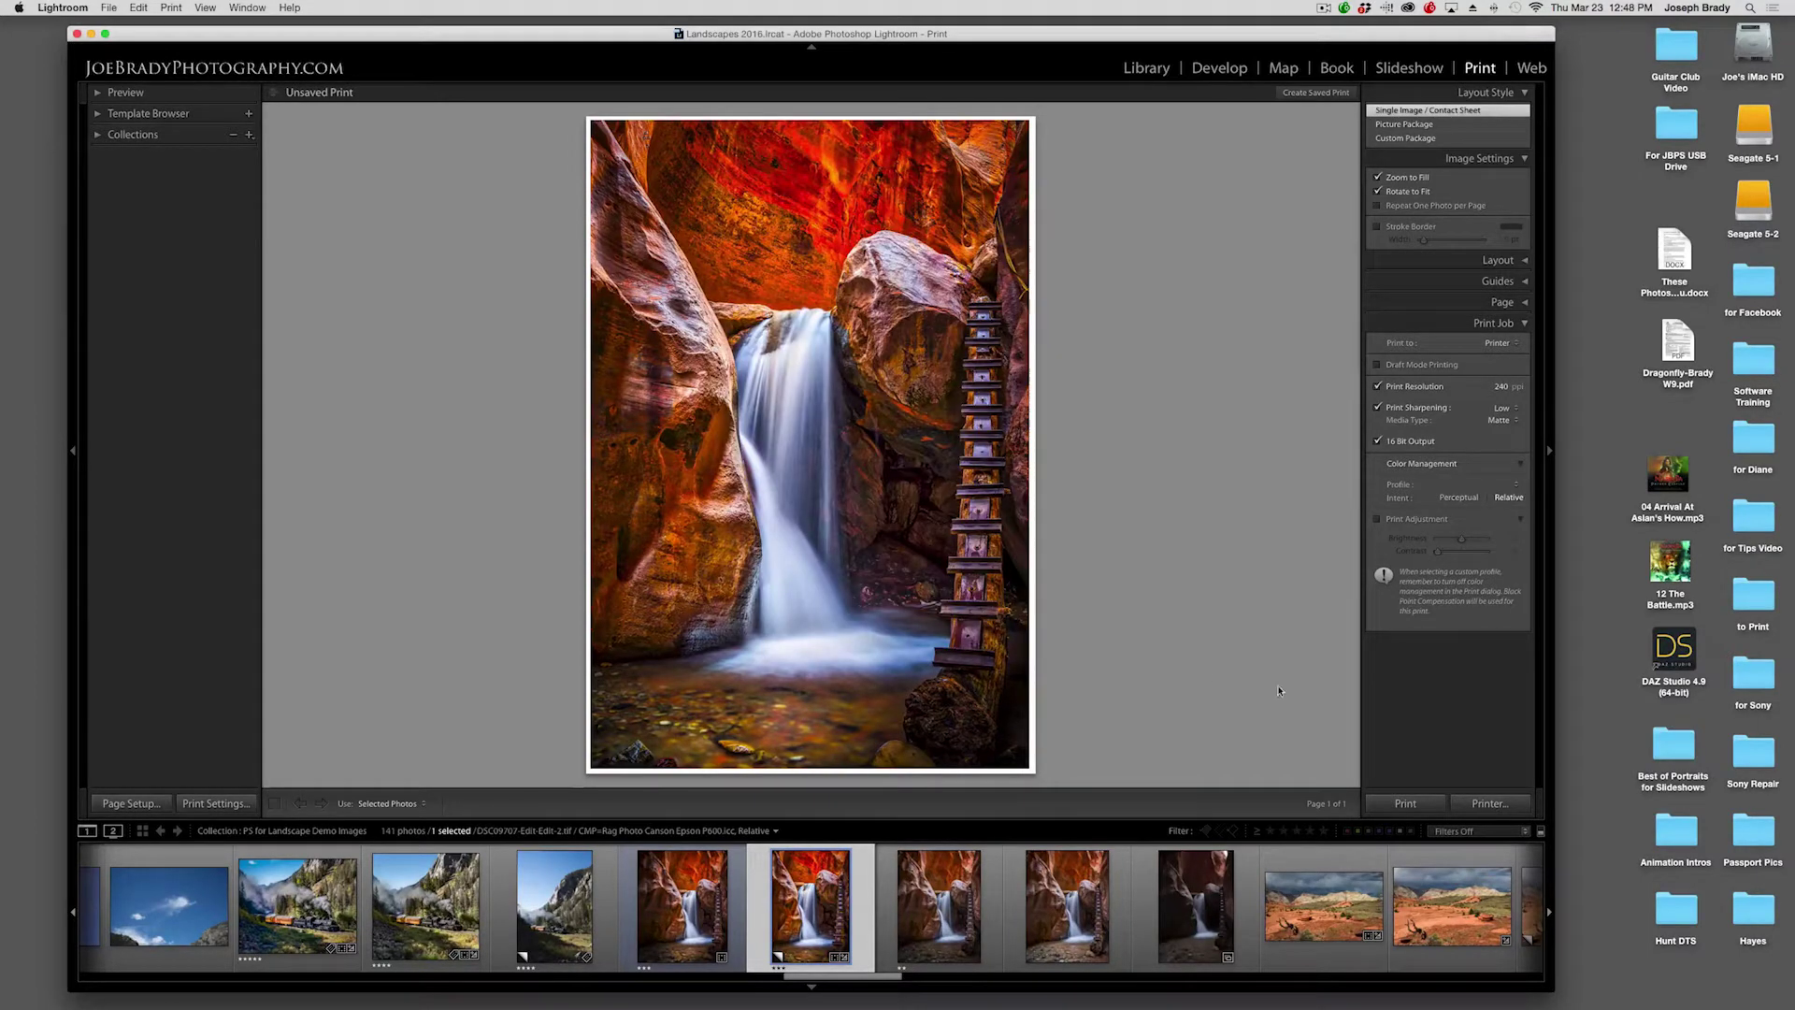
Step: Review the page setup for the waterfall photo, close it, and start the print
left_click(141, 804)
left_click(1017, 425)
left_click(1410, 808)
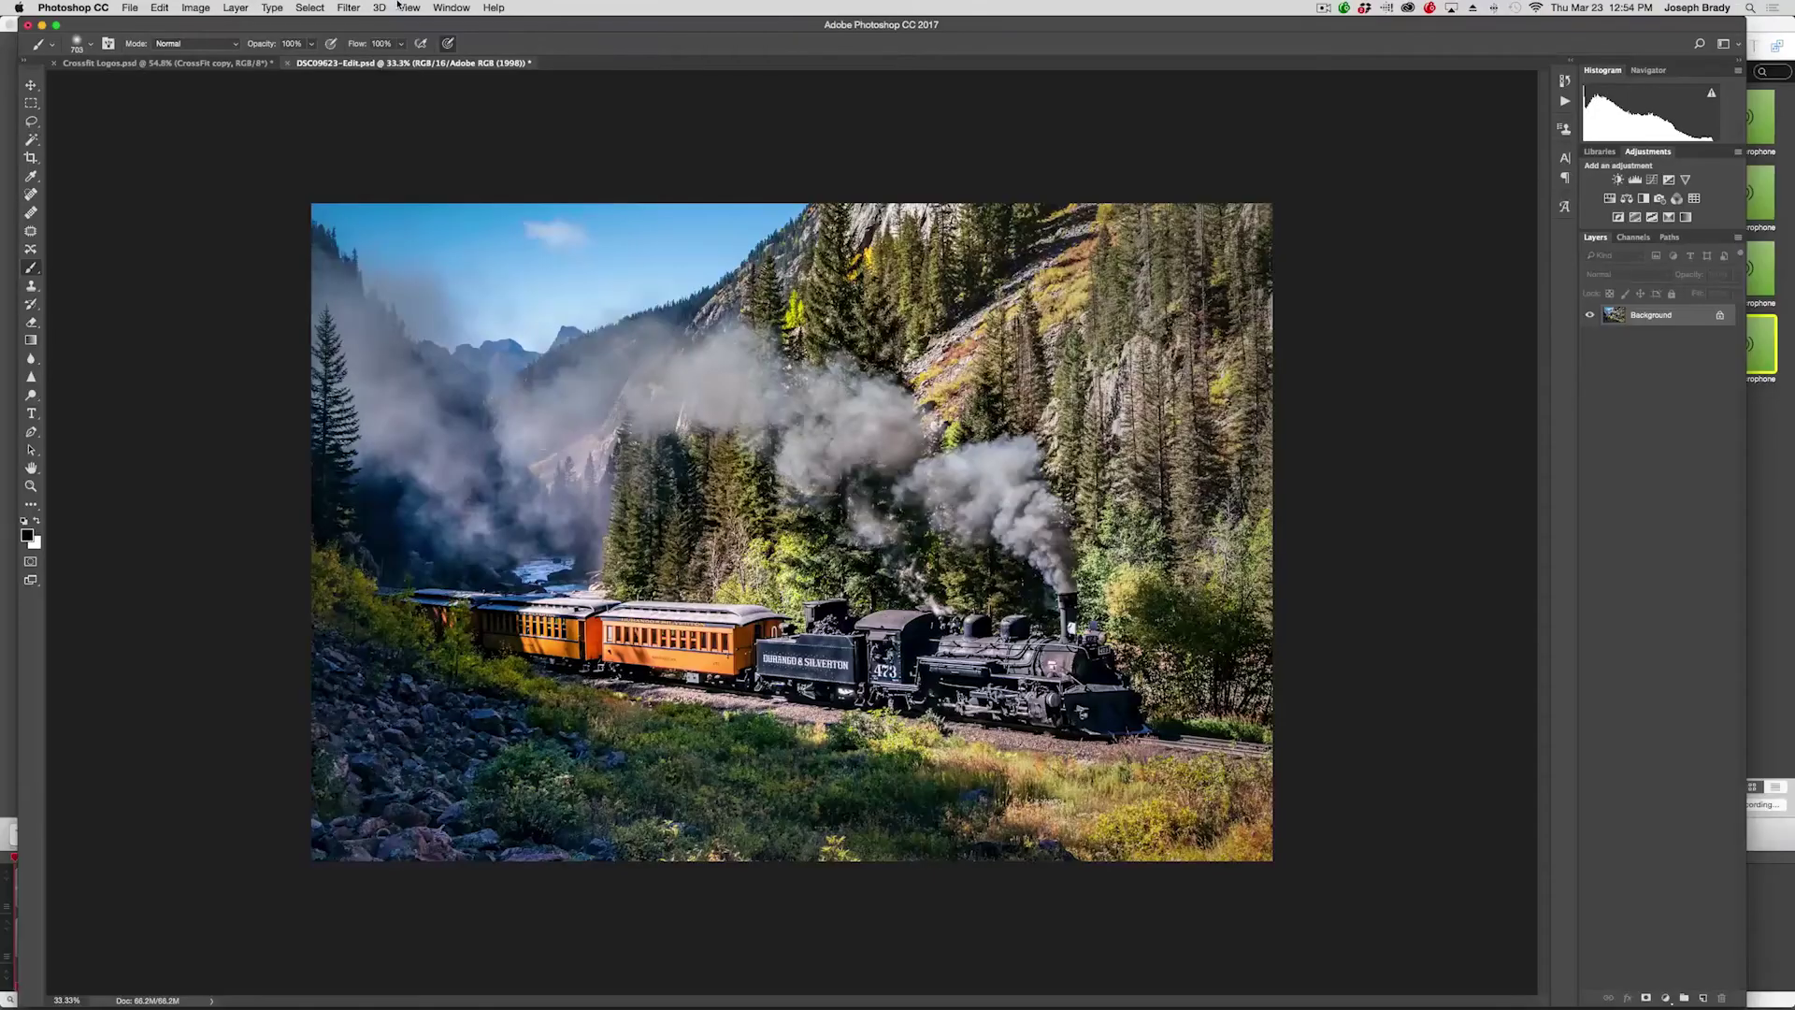
Step: In Photoshop, open a custom proof setup for the train photo and simulate the CMP+Rag Photo Canson Epson P600.icc device
left_click(404, 8)
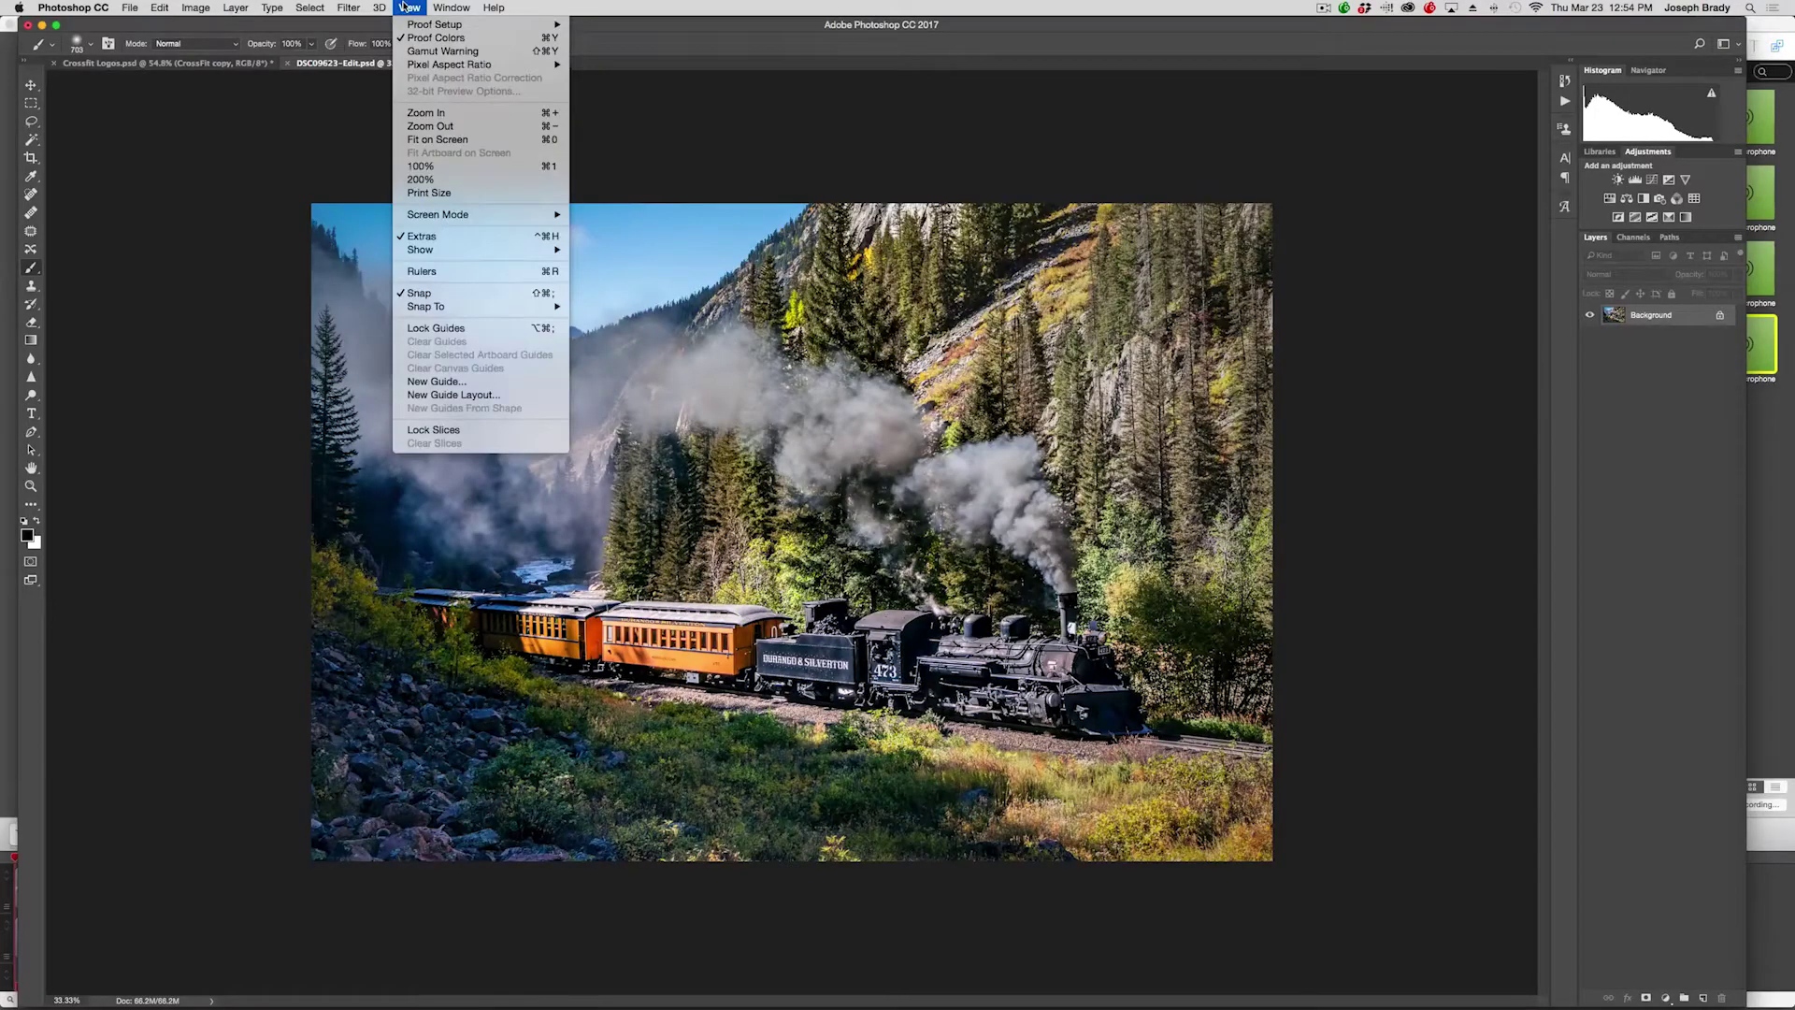
mouse_move(413, 26)
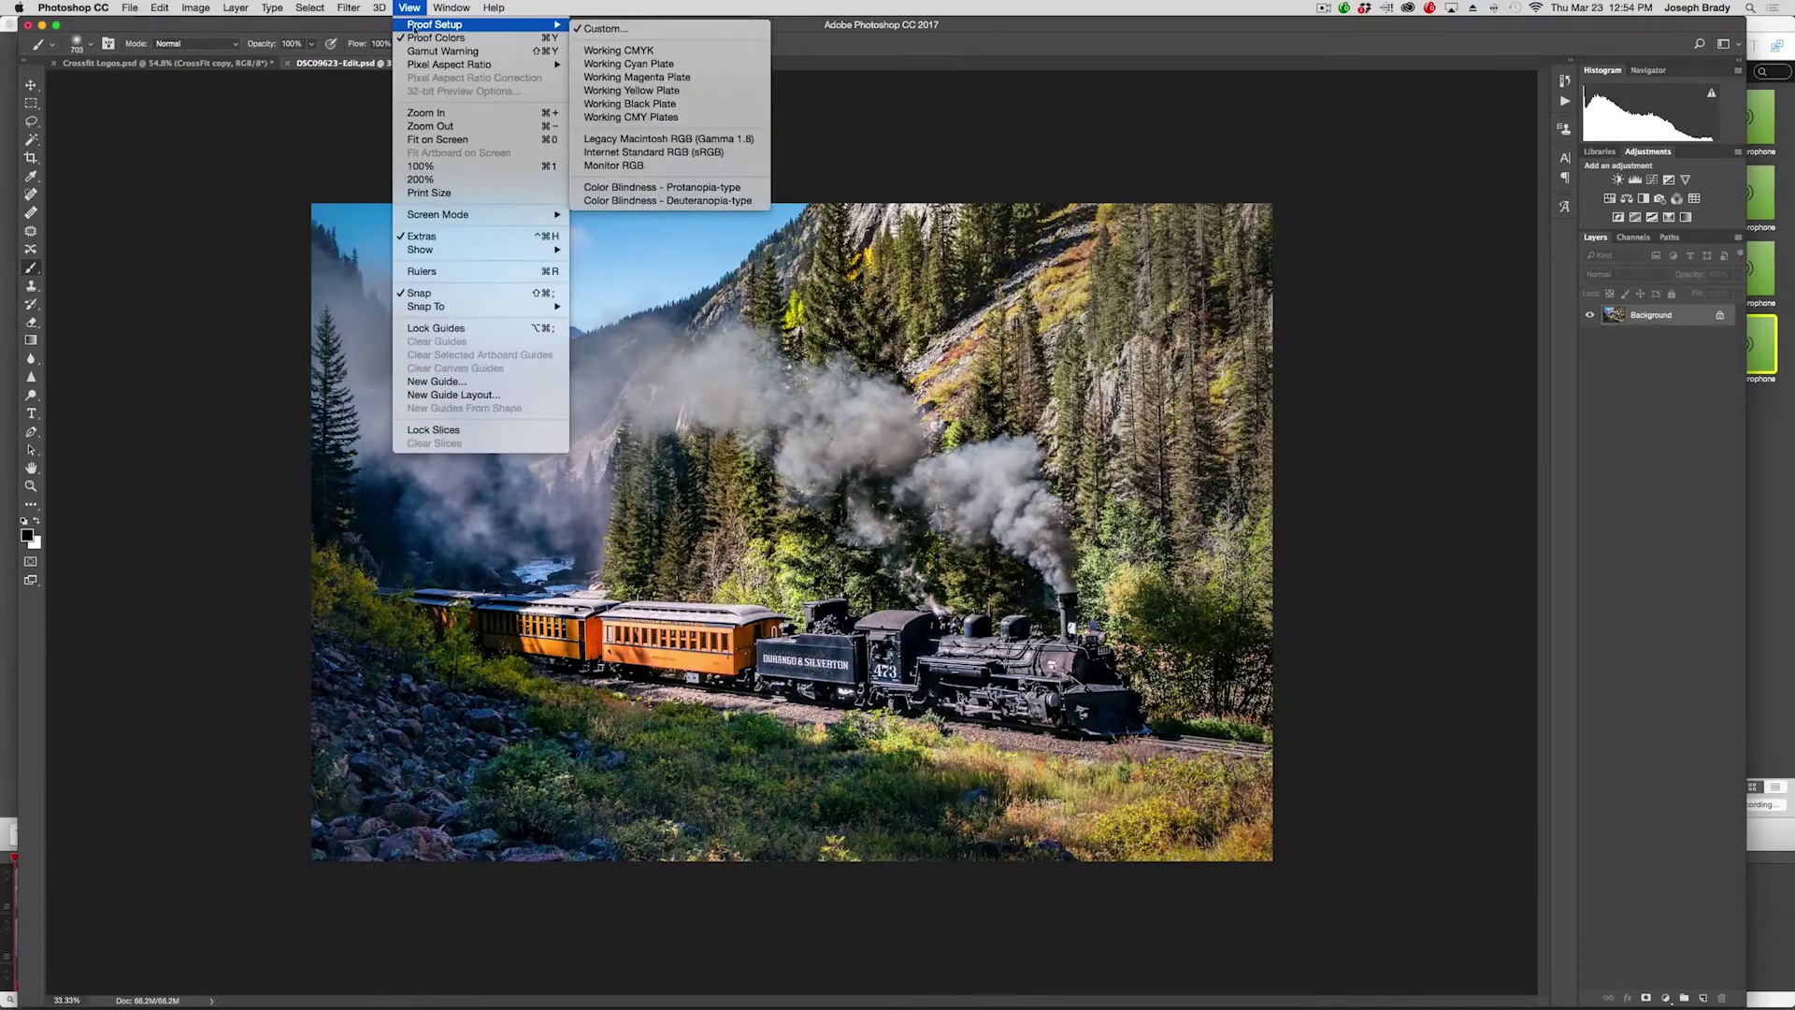
left_click(592, 30)
left_click_drag(1151, 129, 1206, 385)
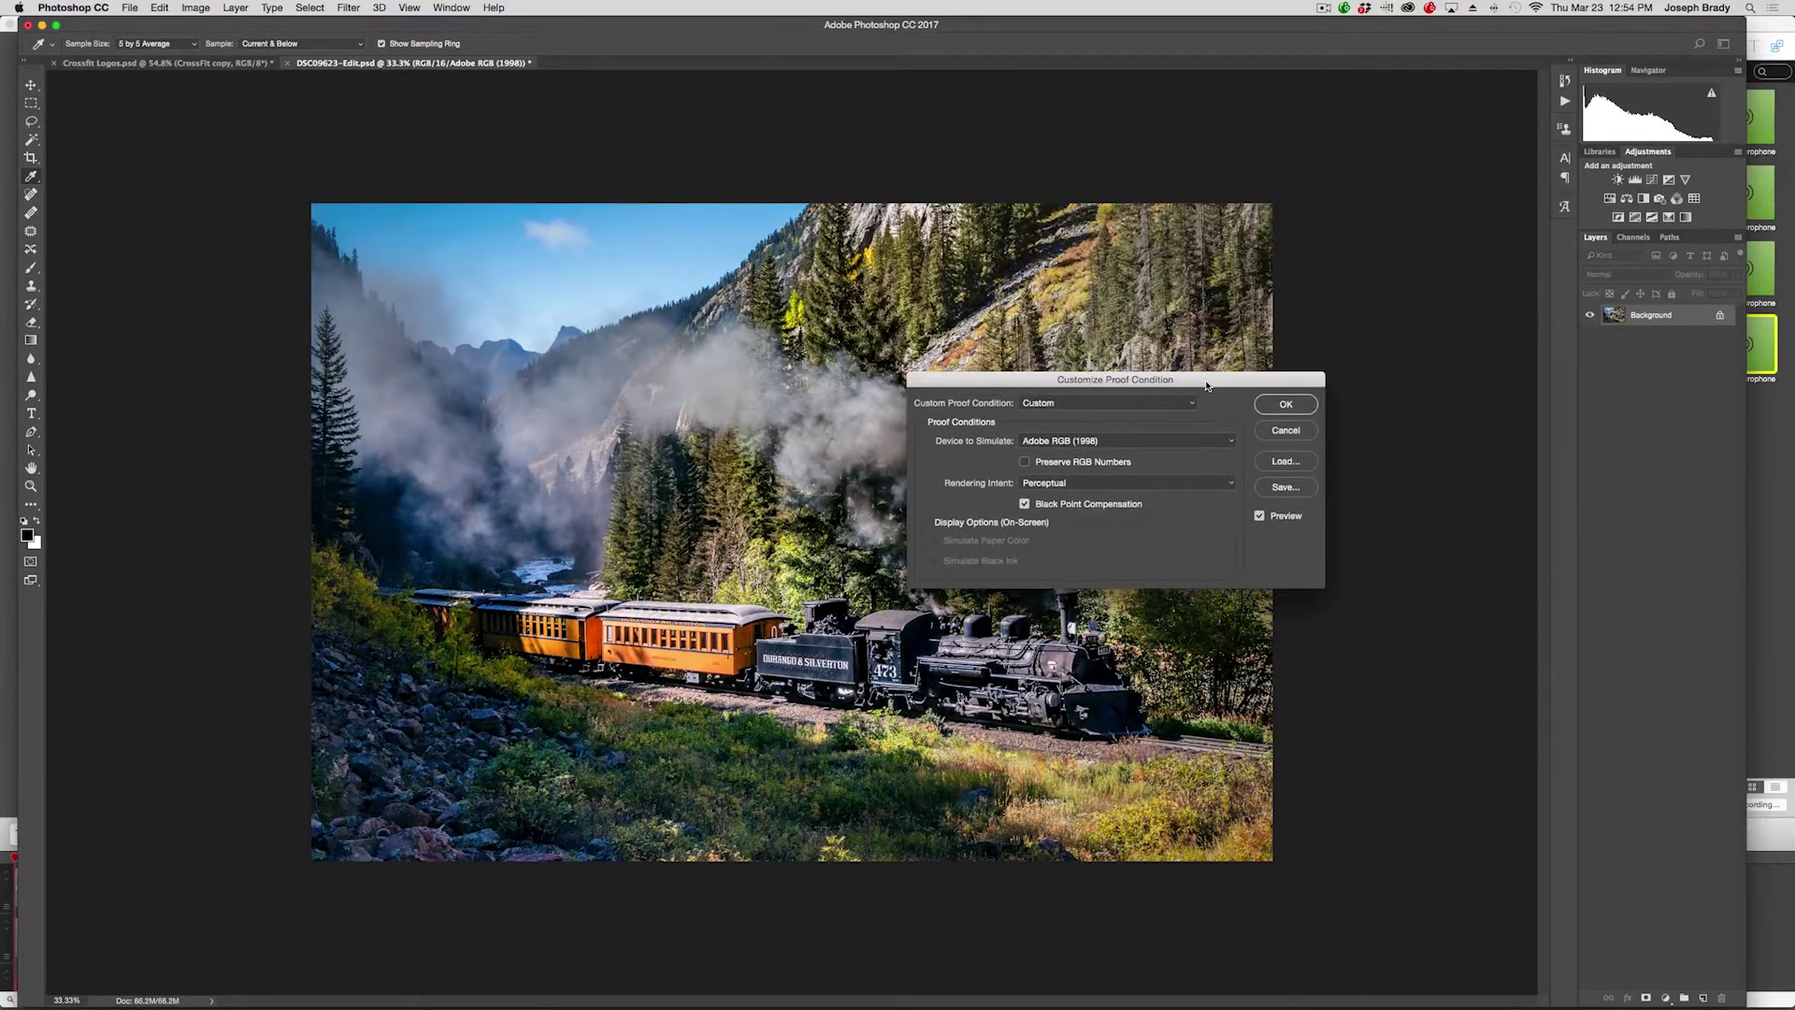
left_click(1115, 444)
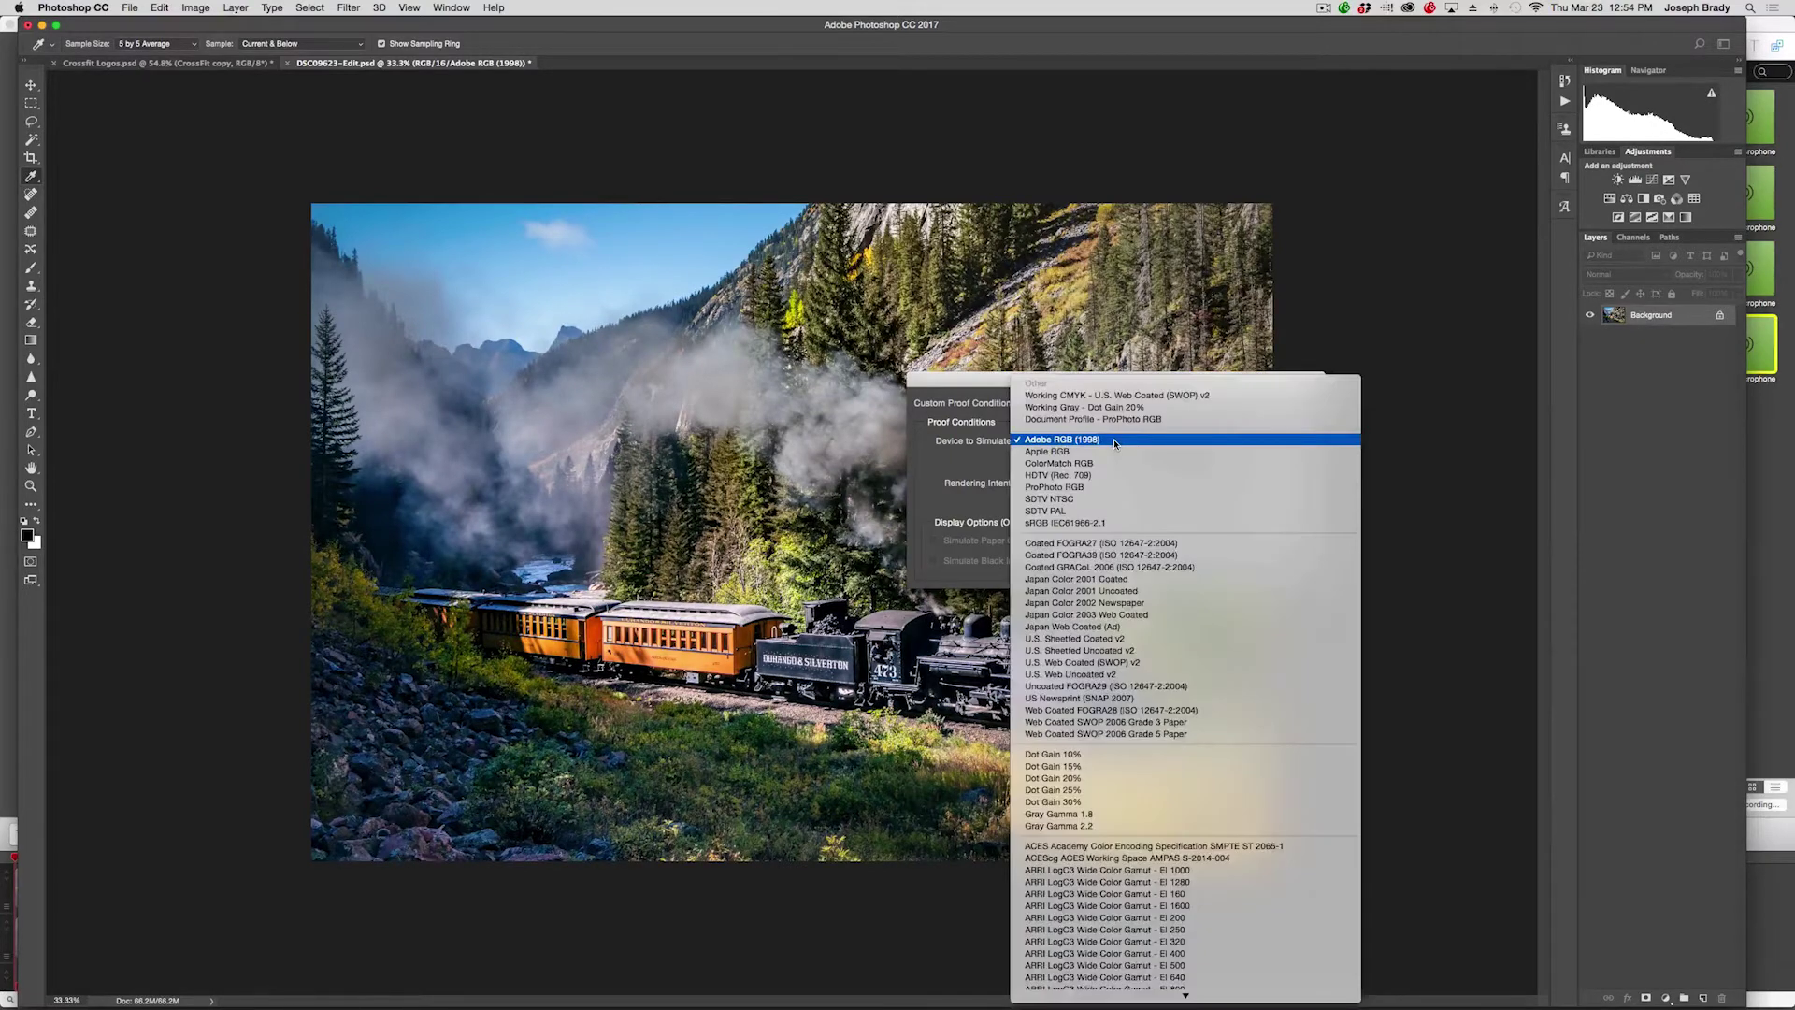
mouse_move(1103, 997)
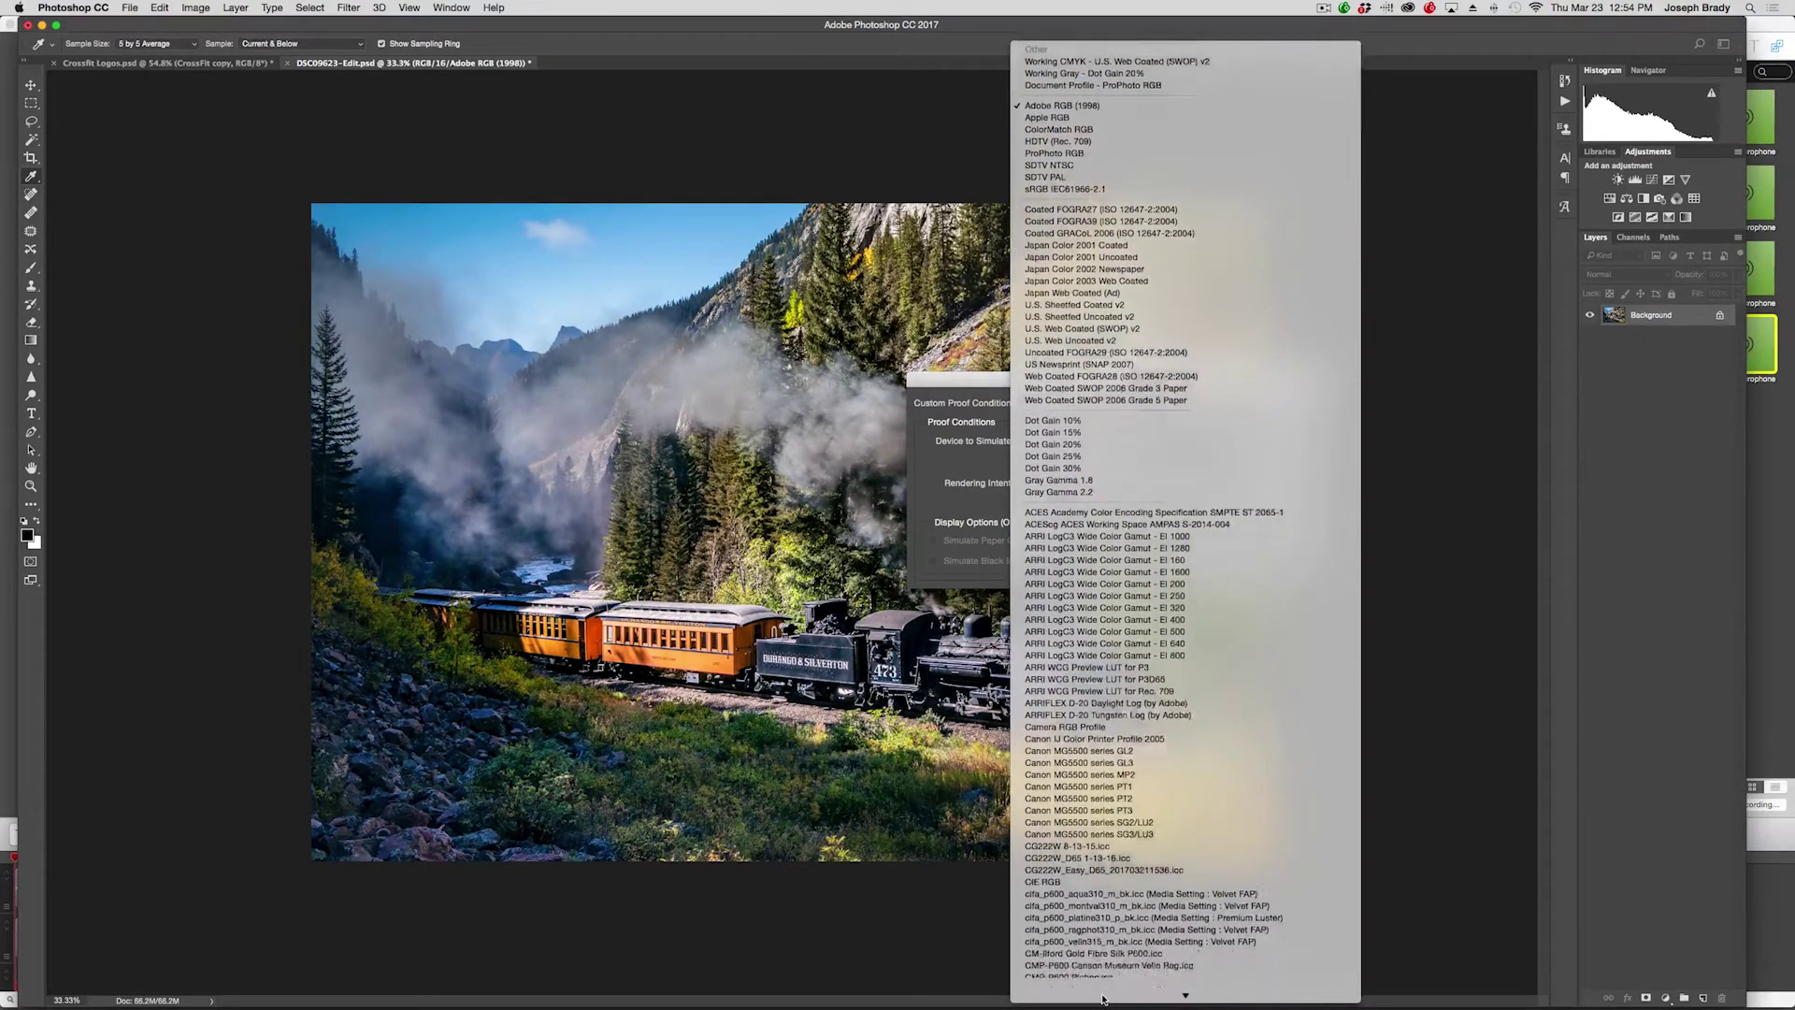
scroll(1122, 902, "down", 3)
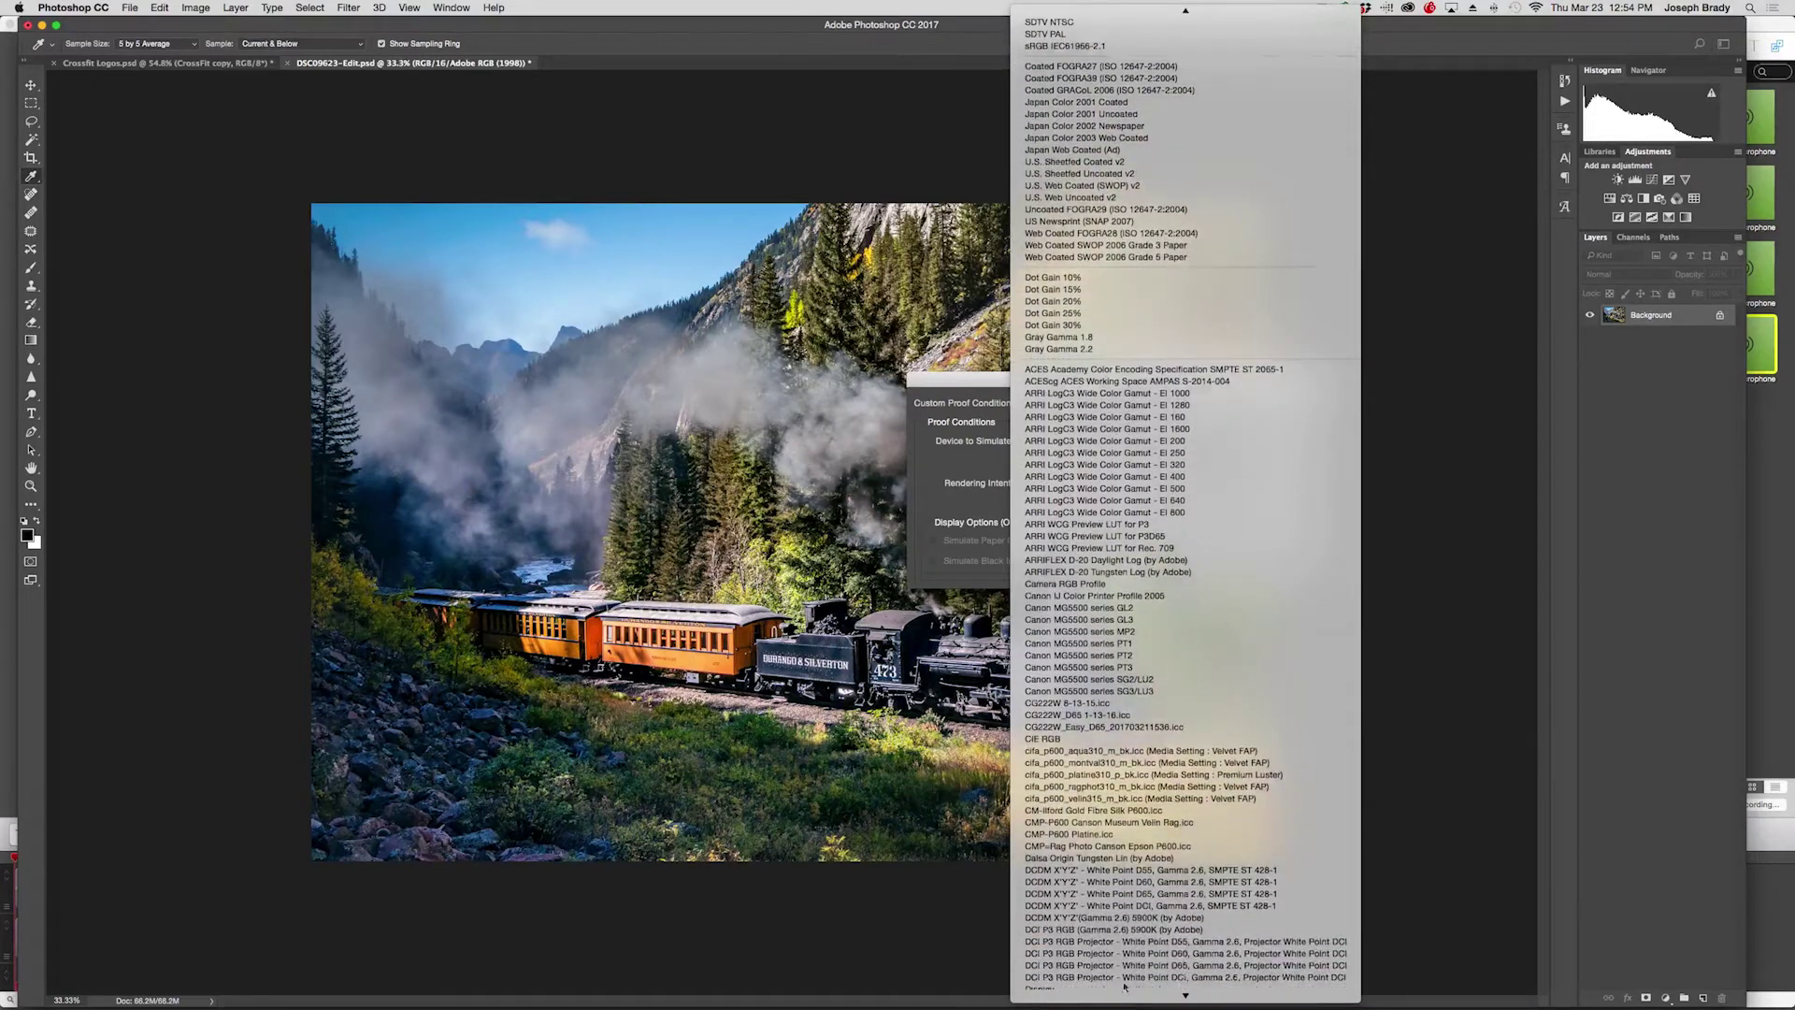
left_click(1203, 846)
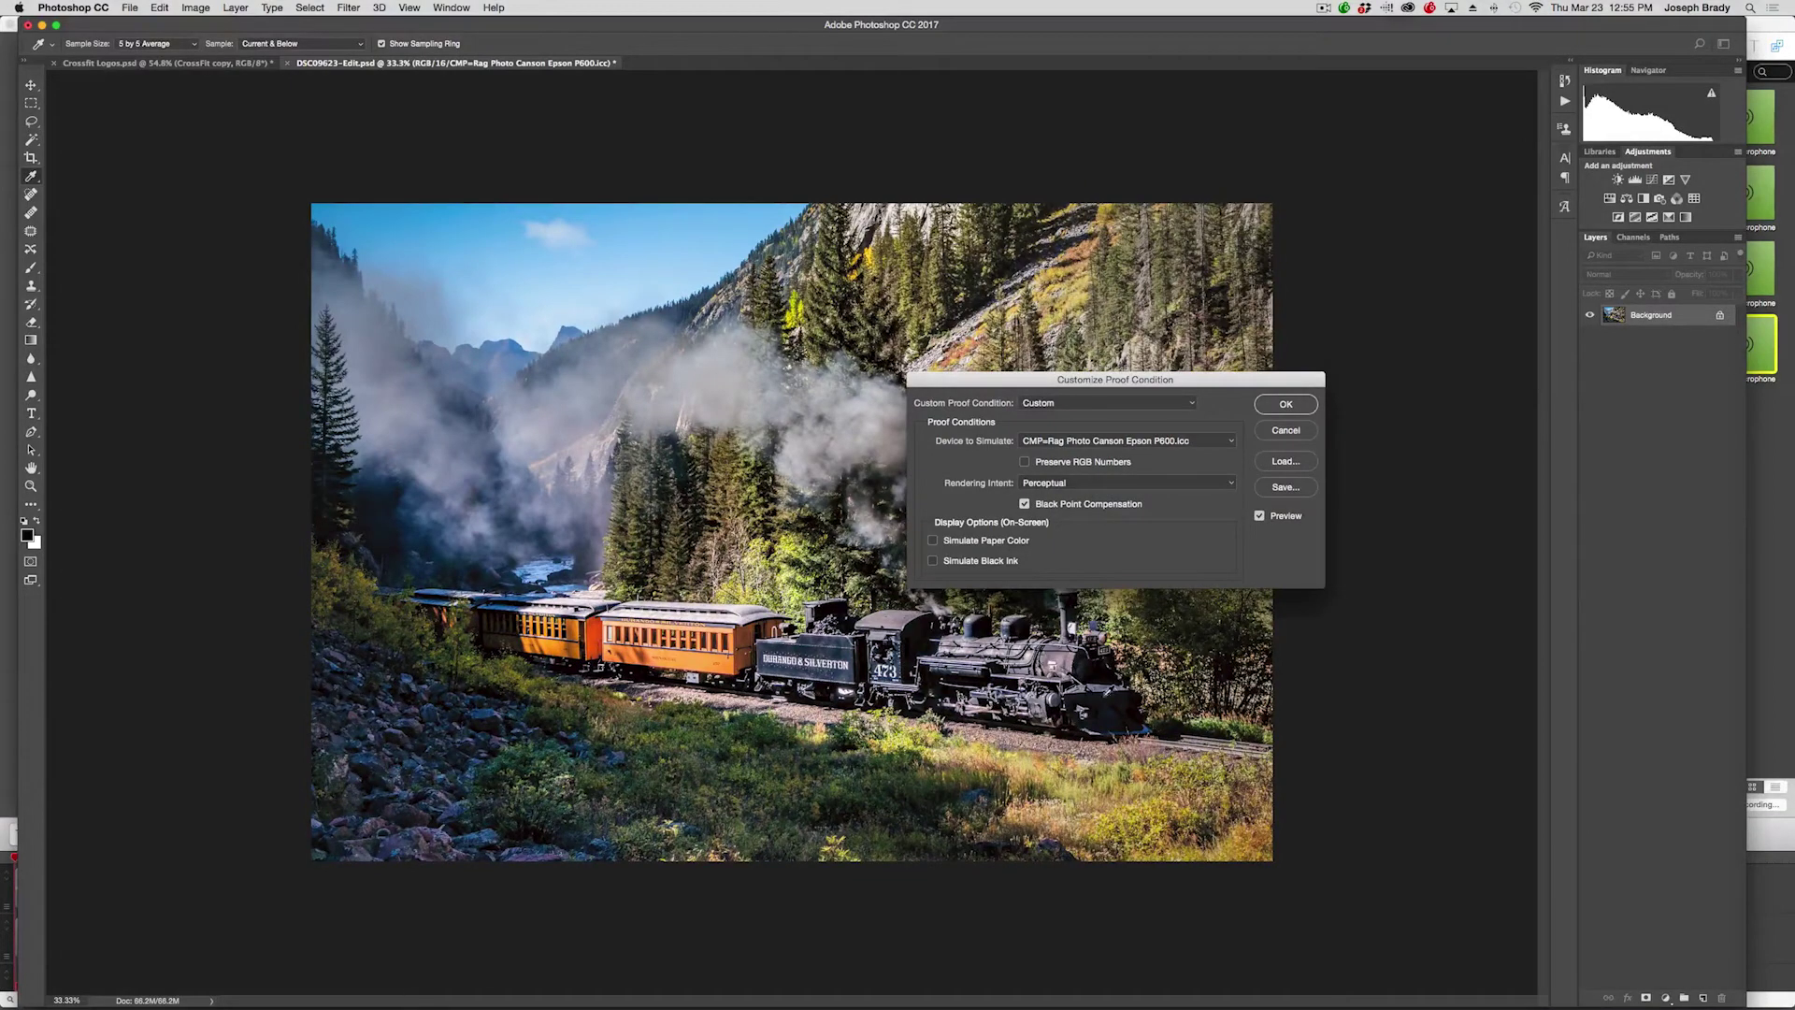
Step: Compare the Relative Colorimetric and Perceptual rendering intents in the train photo's preview, ending on Perceptual
left_click(1109, 483)
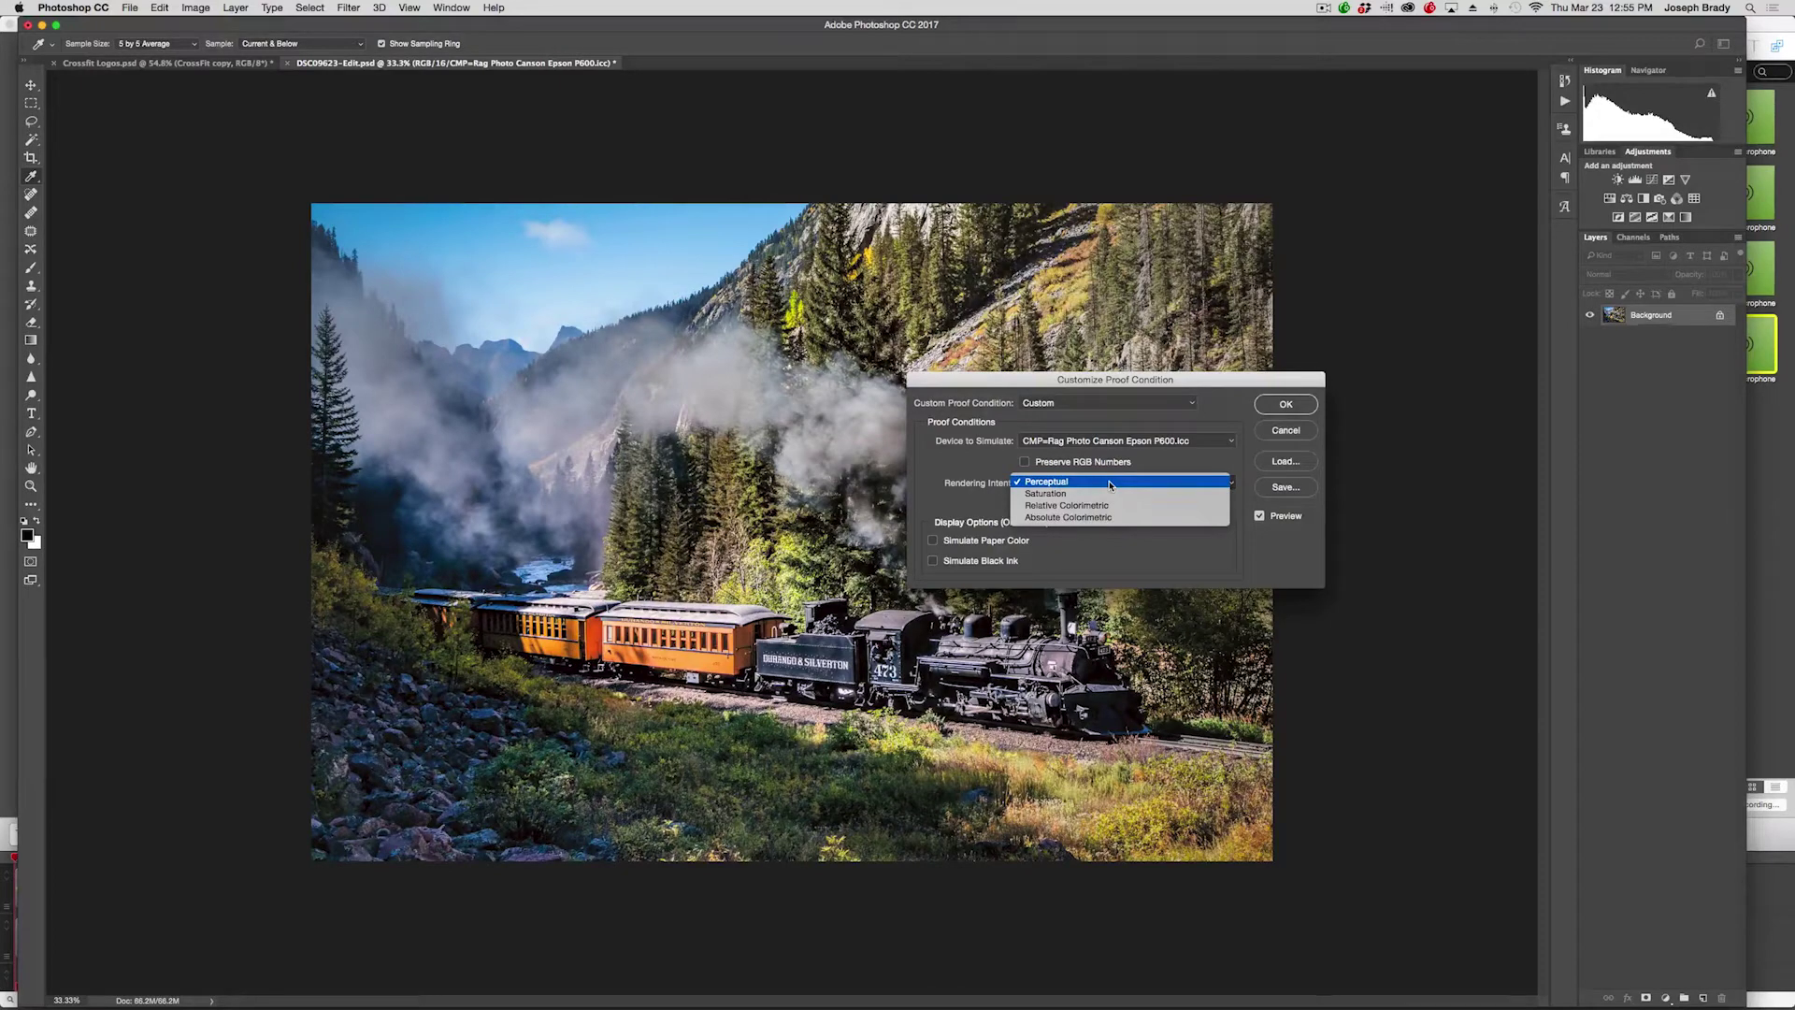
left_click(1111, 506)
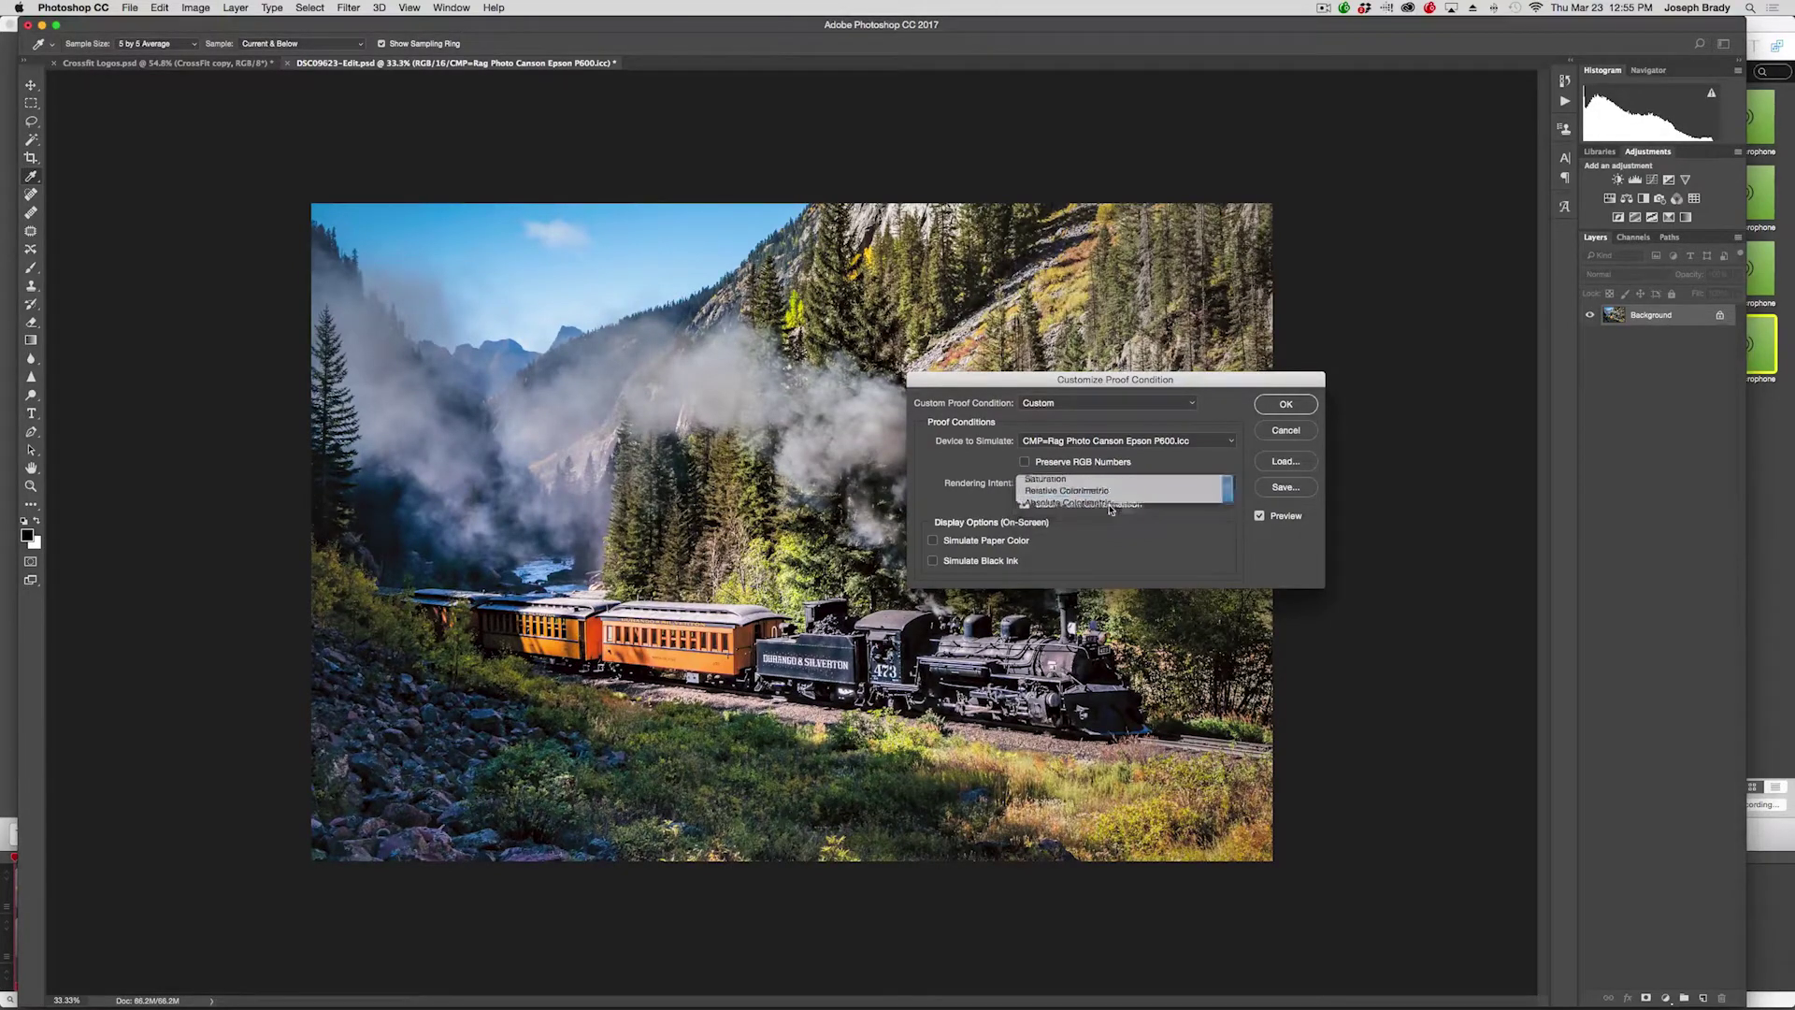
left_click(1103, 482)
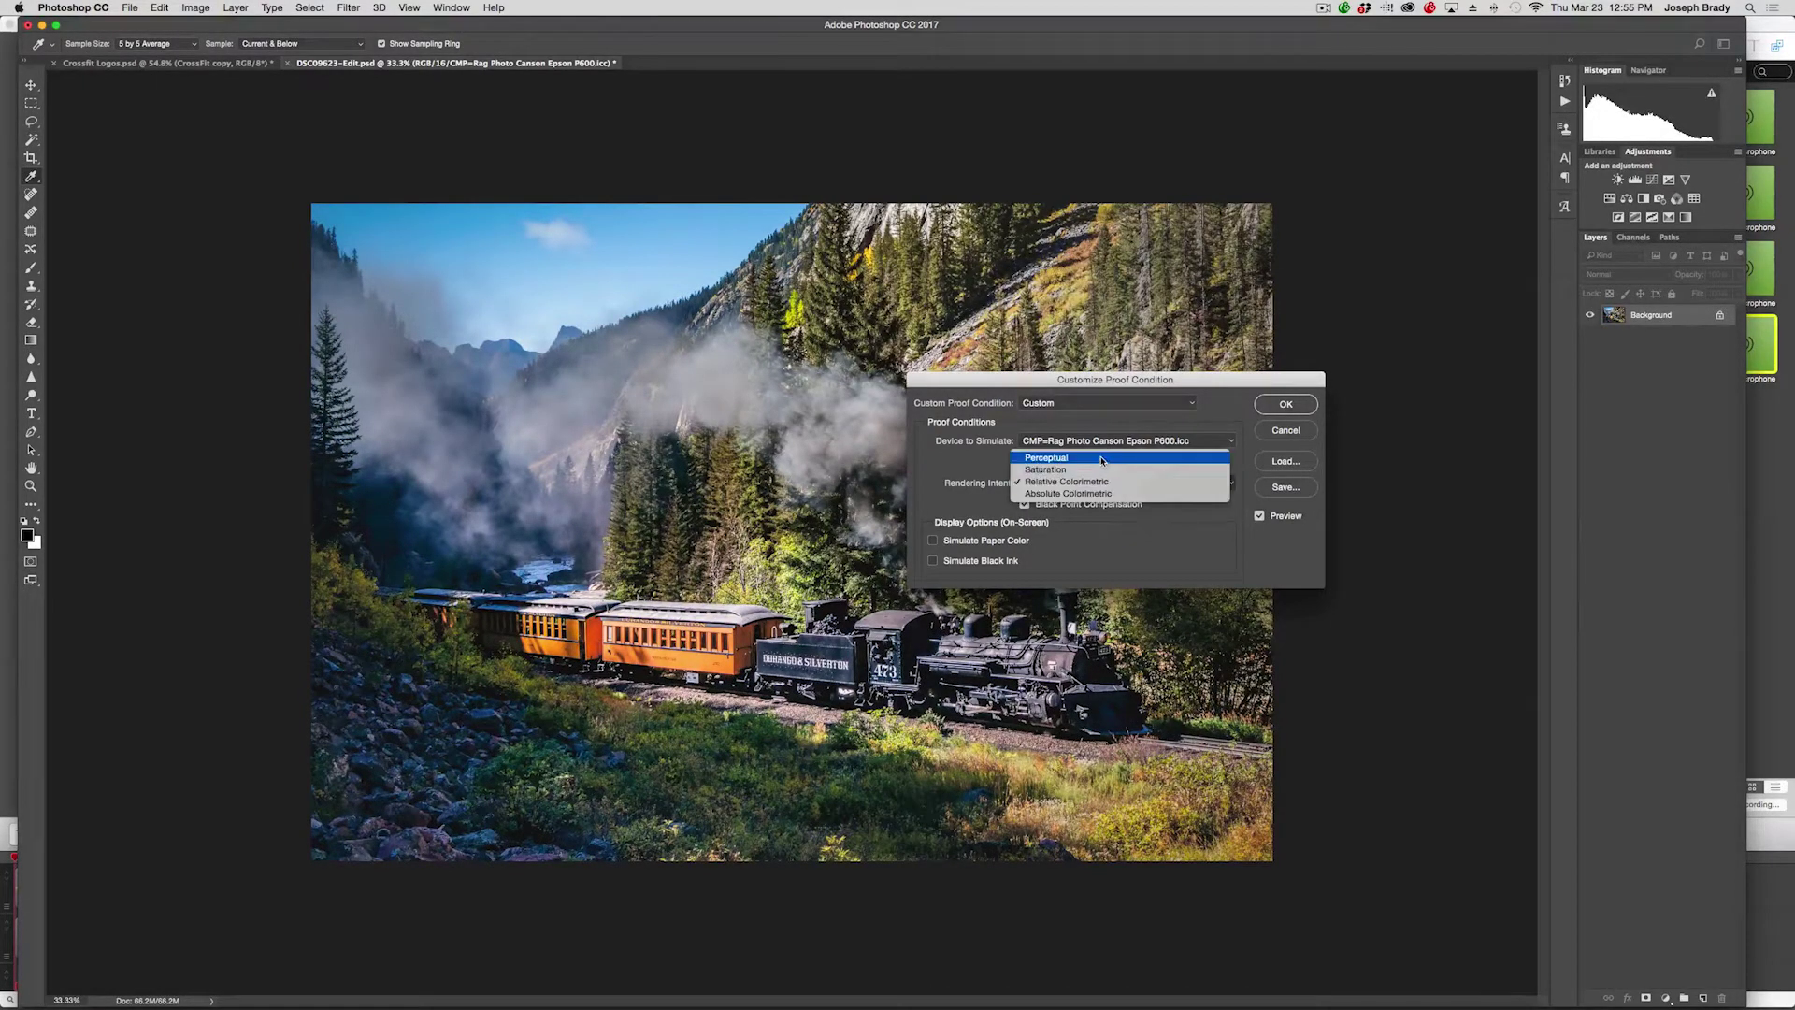
left_click(1102, 458)
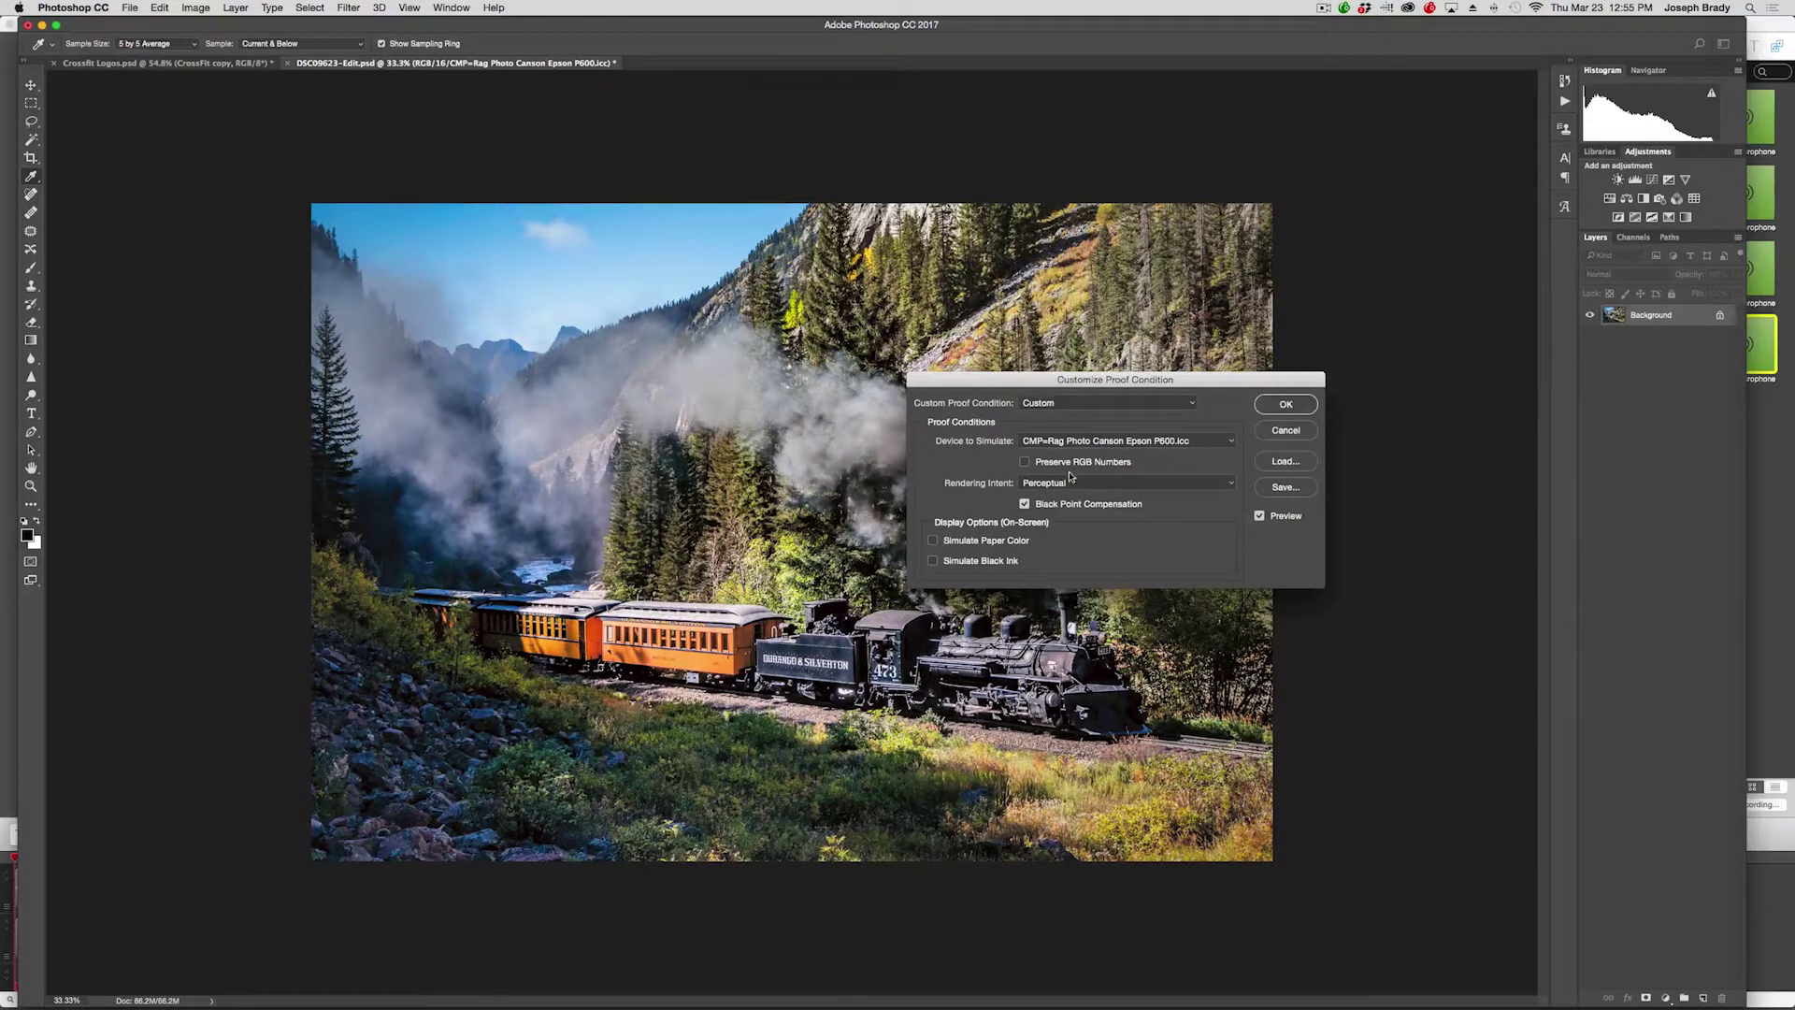
left_click(1071, 482)
left_click(1073, 507)
left_click(1085, 482)
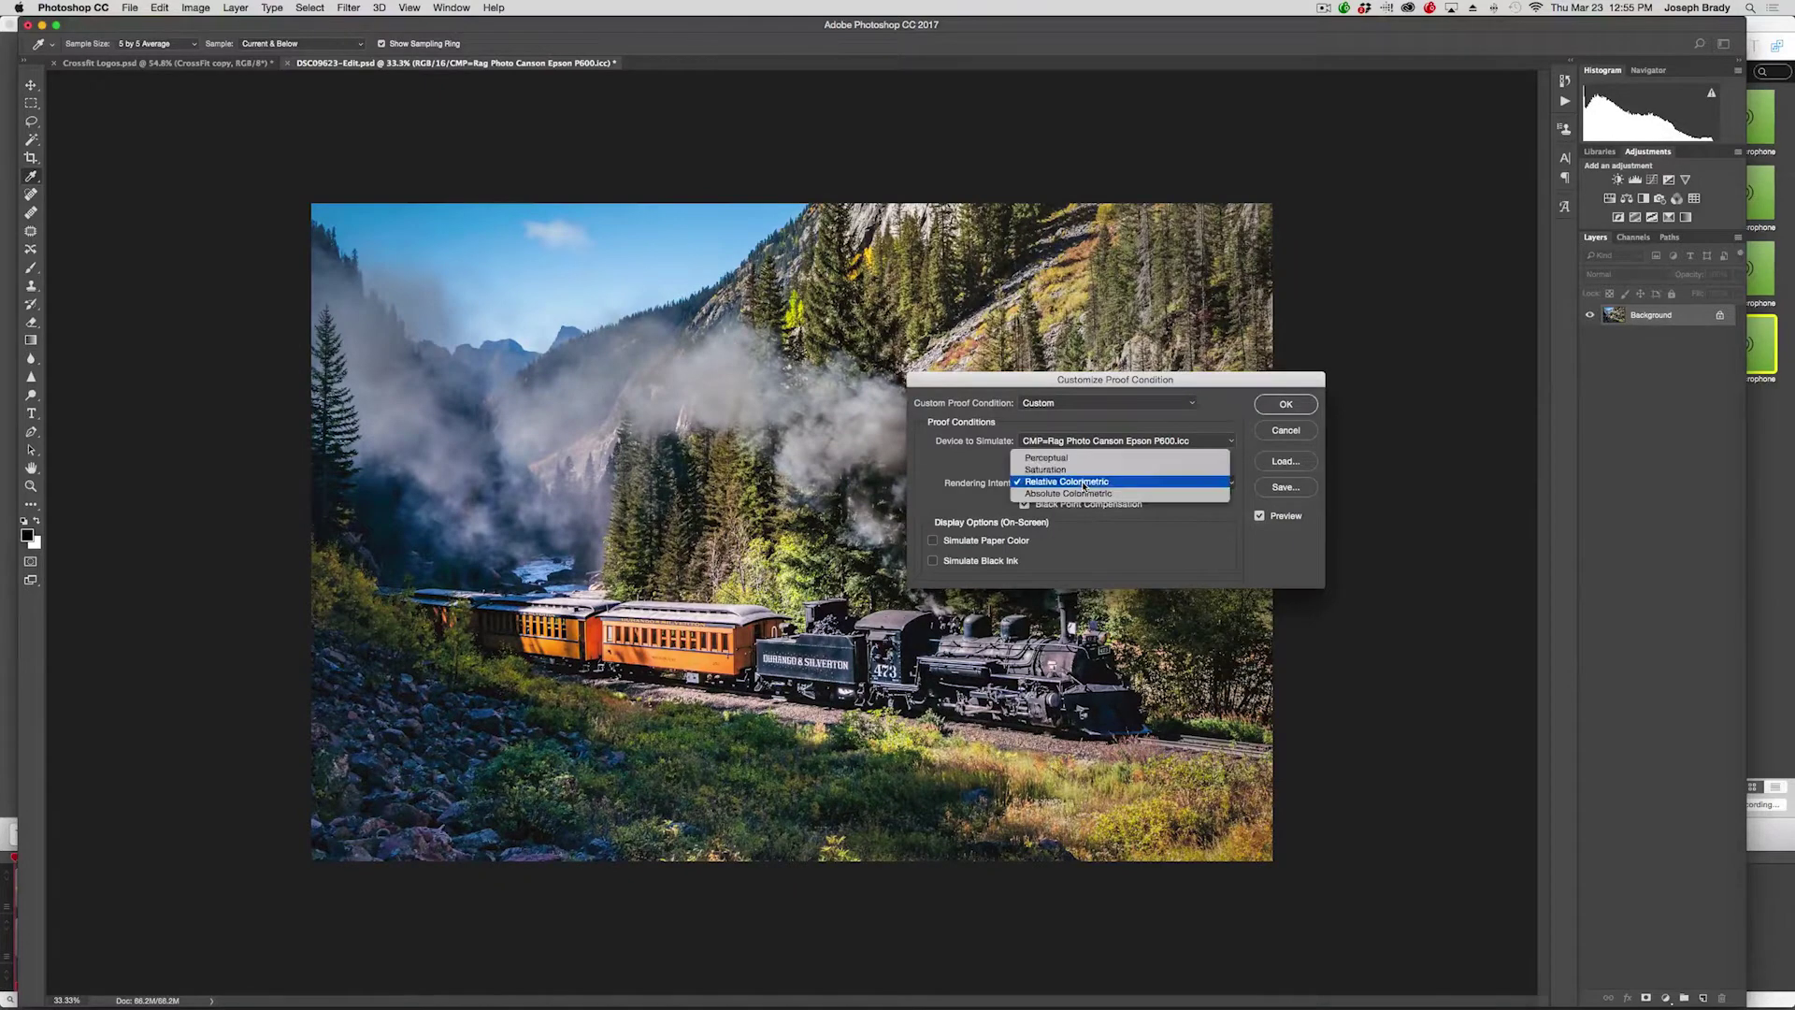
left_click(1079, 459)
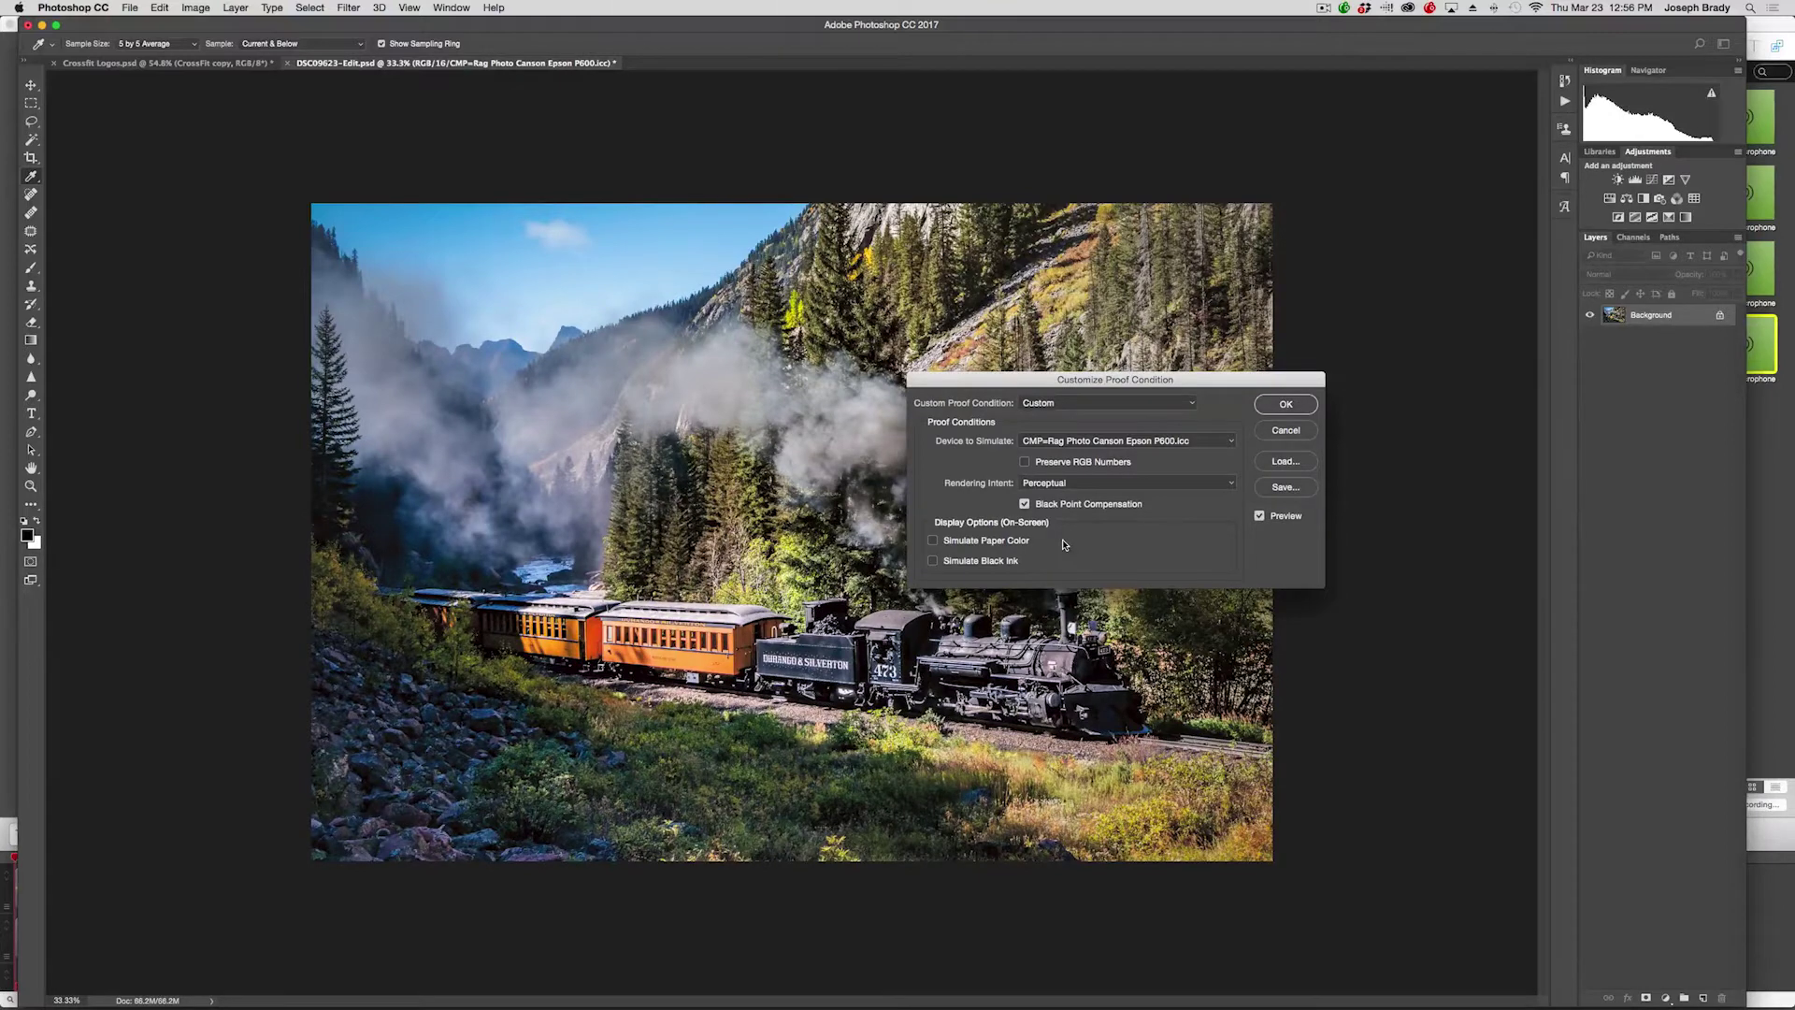
Step: Preview Simulate Paper Color, switch it back off, apply the custom proof condition, and return to the Brush tool
left_click(933, 540)
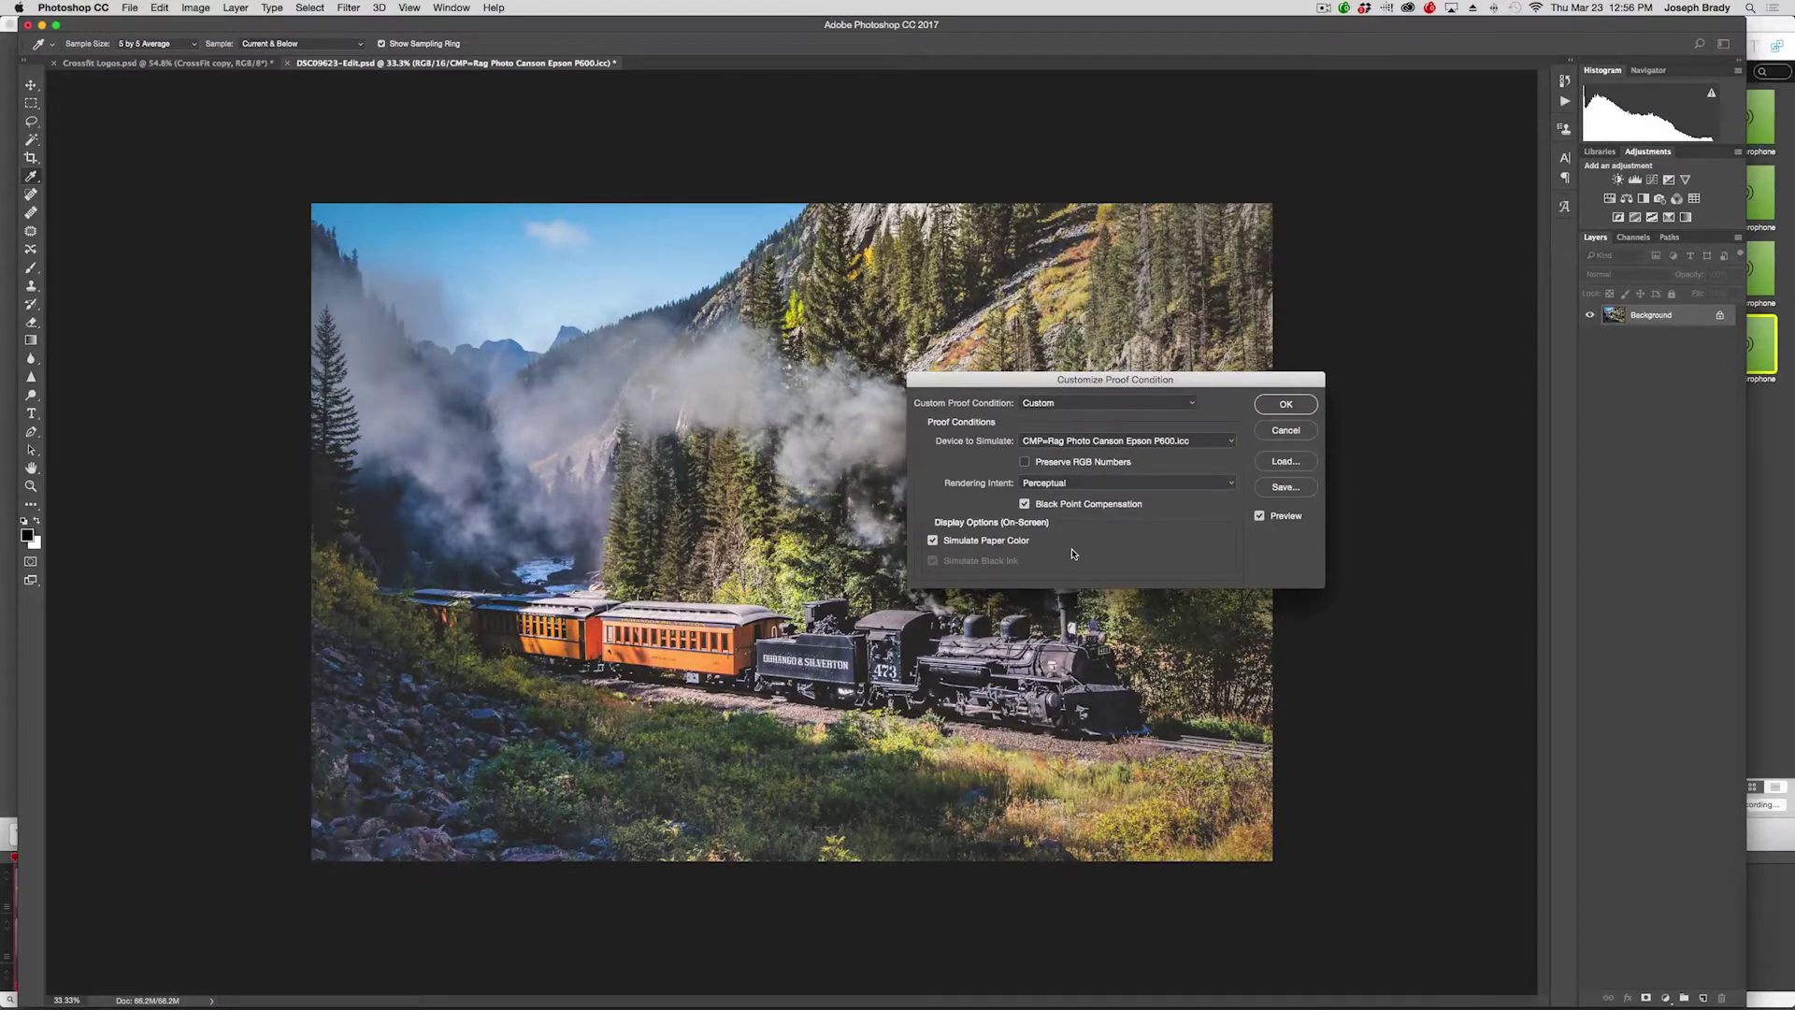
left_click(933, 541)
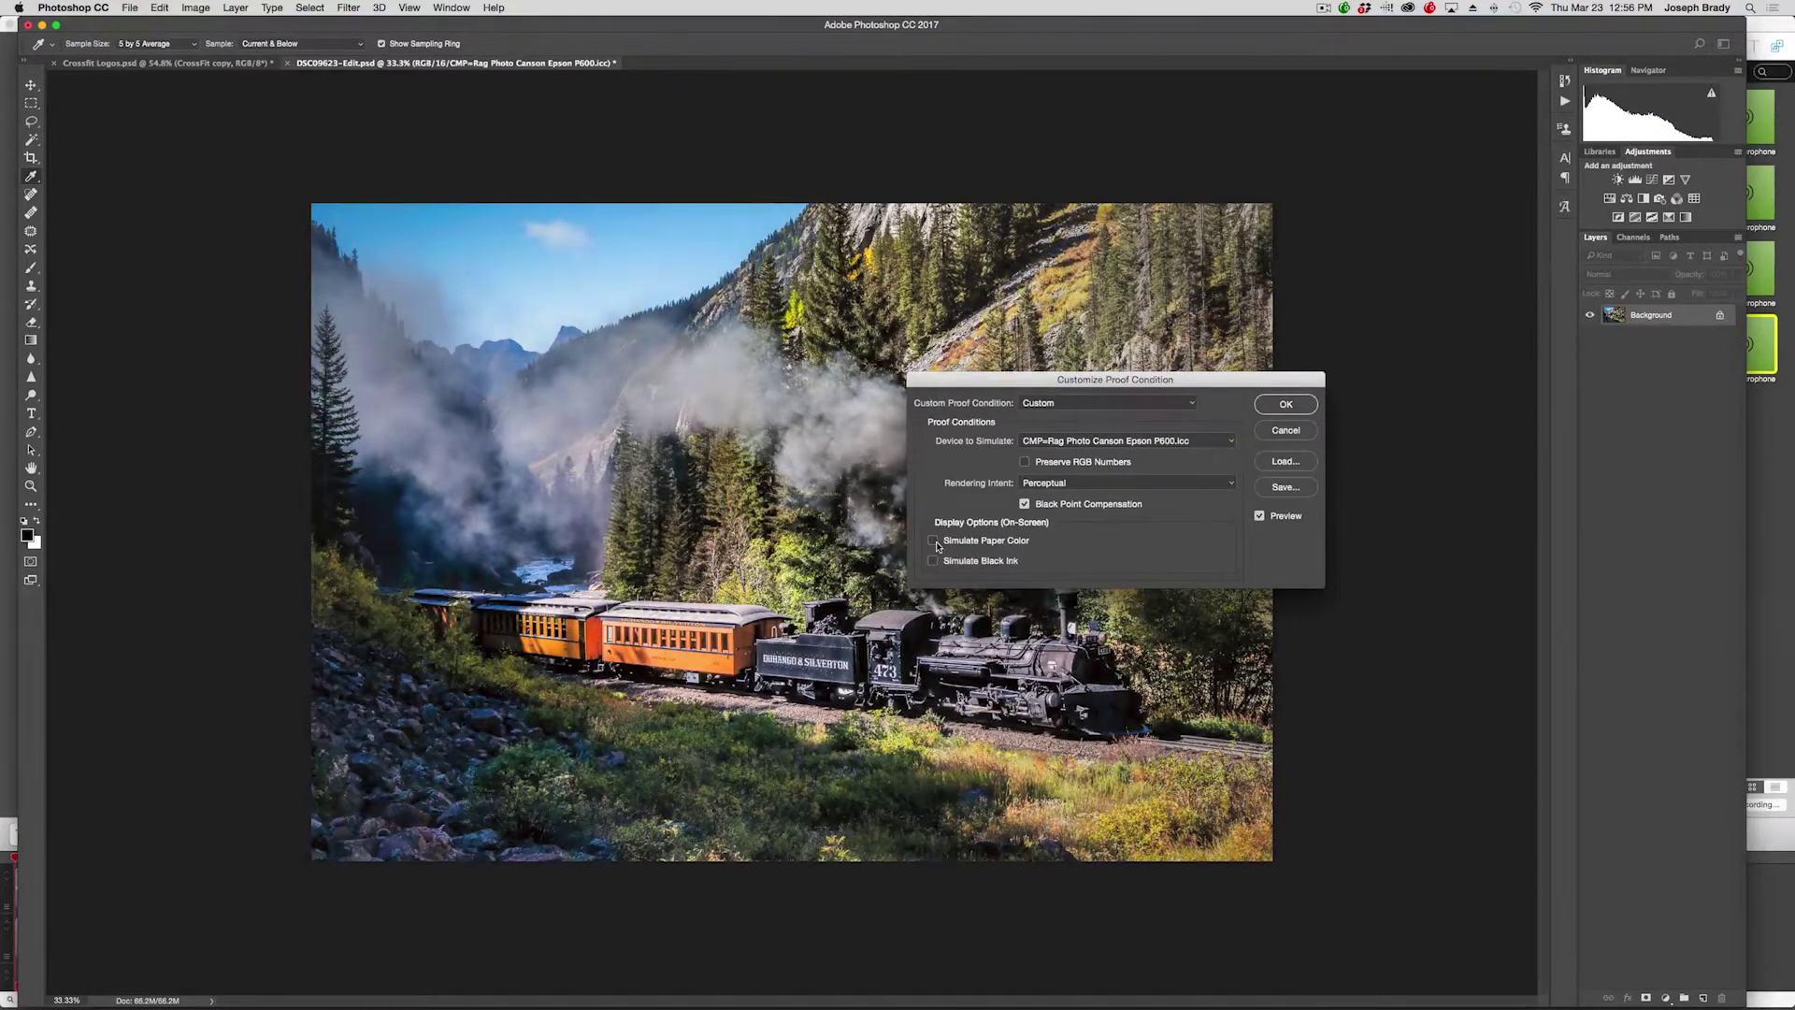
left_click(1284, 404)
key("b")
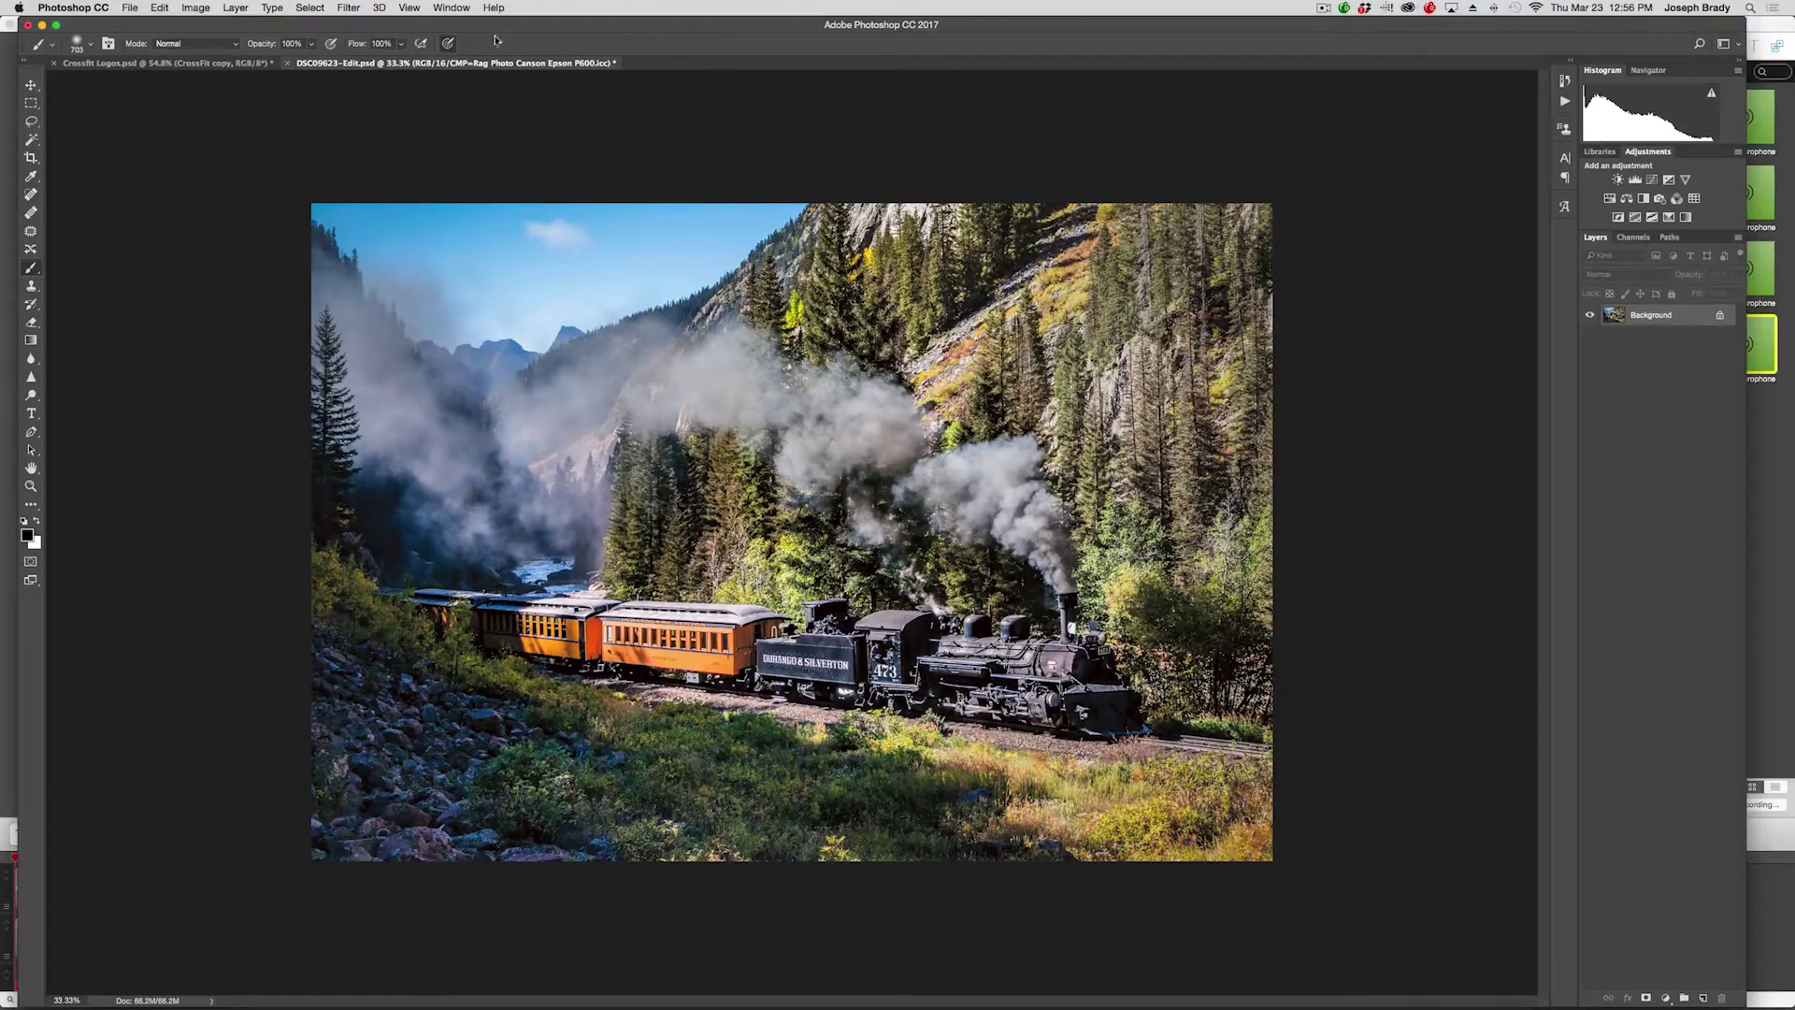
Step: Turn on the gamut warning to examine the train photo's out-of-gamut colors, and turn it off again
left_click(412, 9)
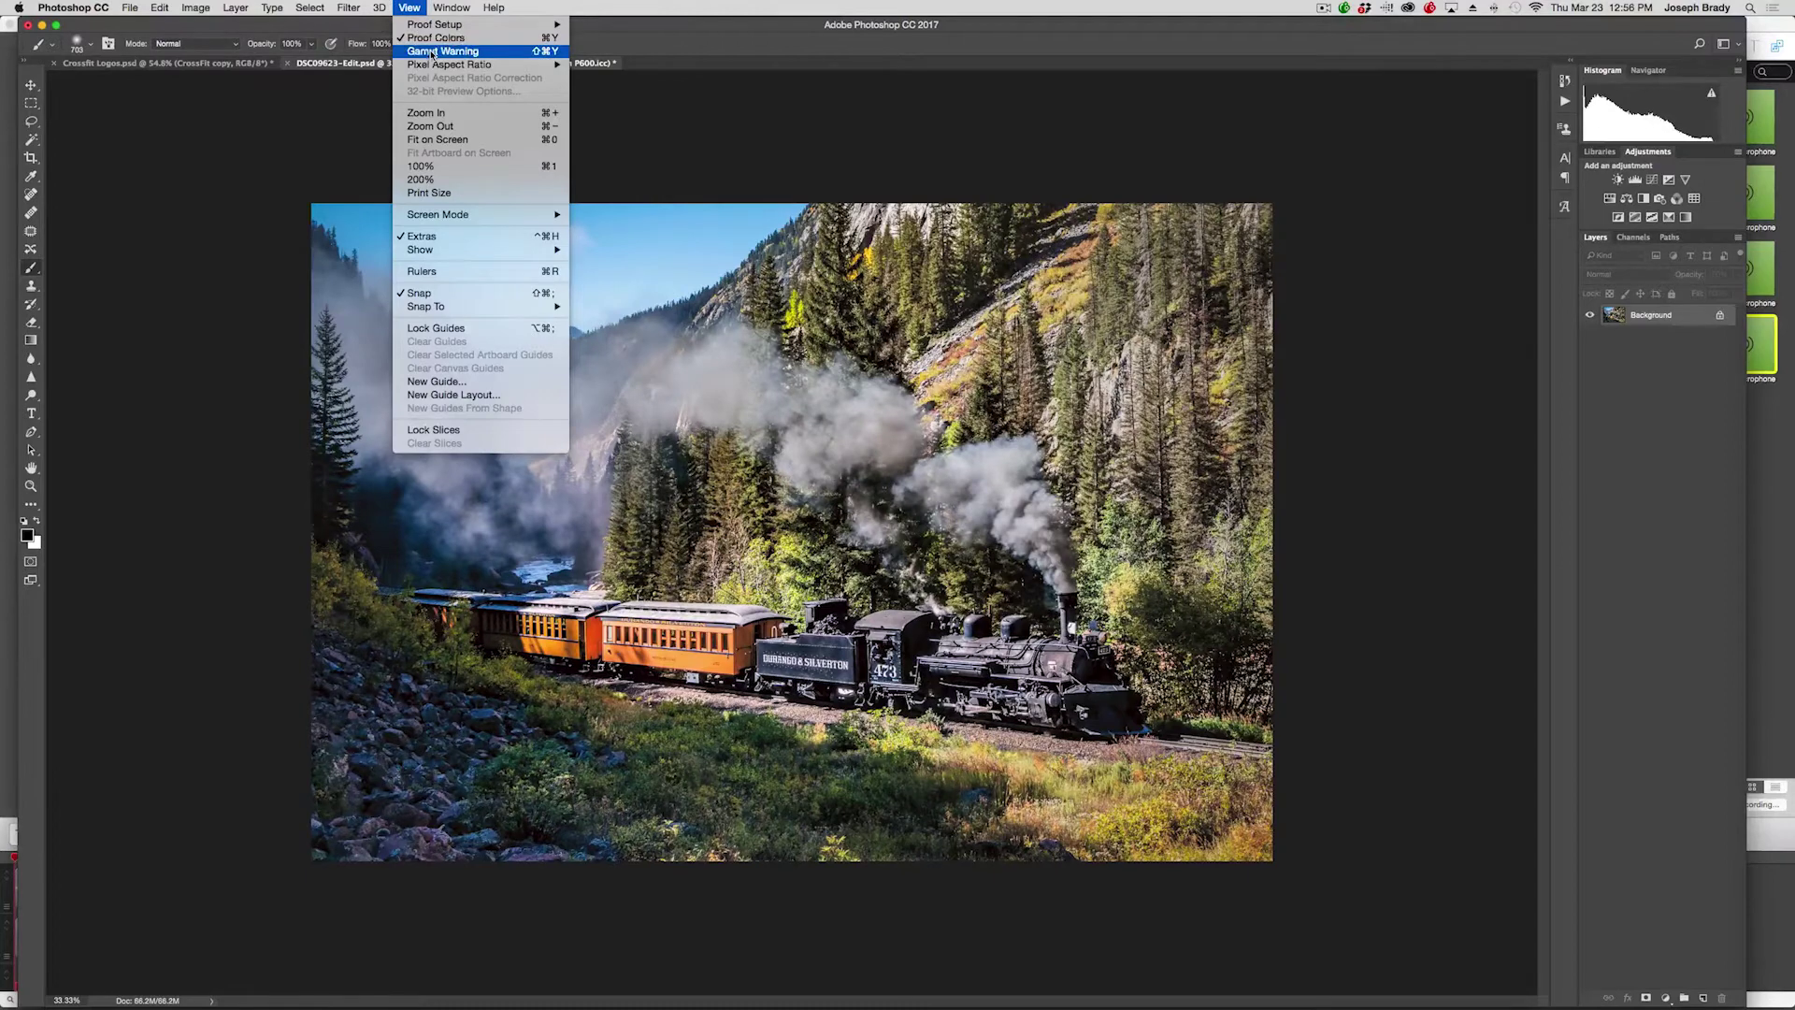
left_click(432, 52)
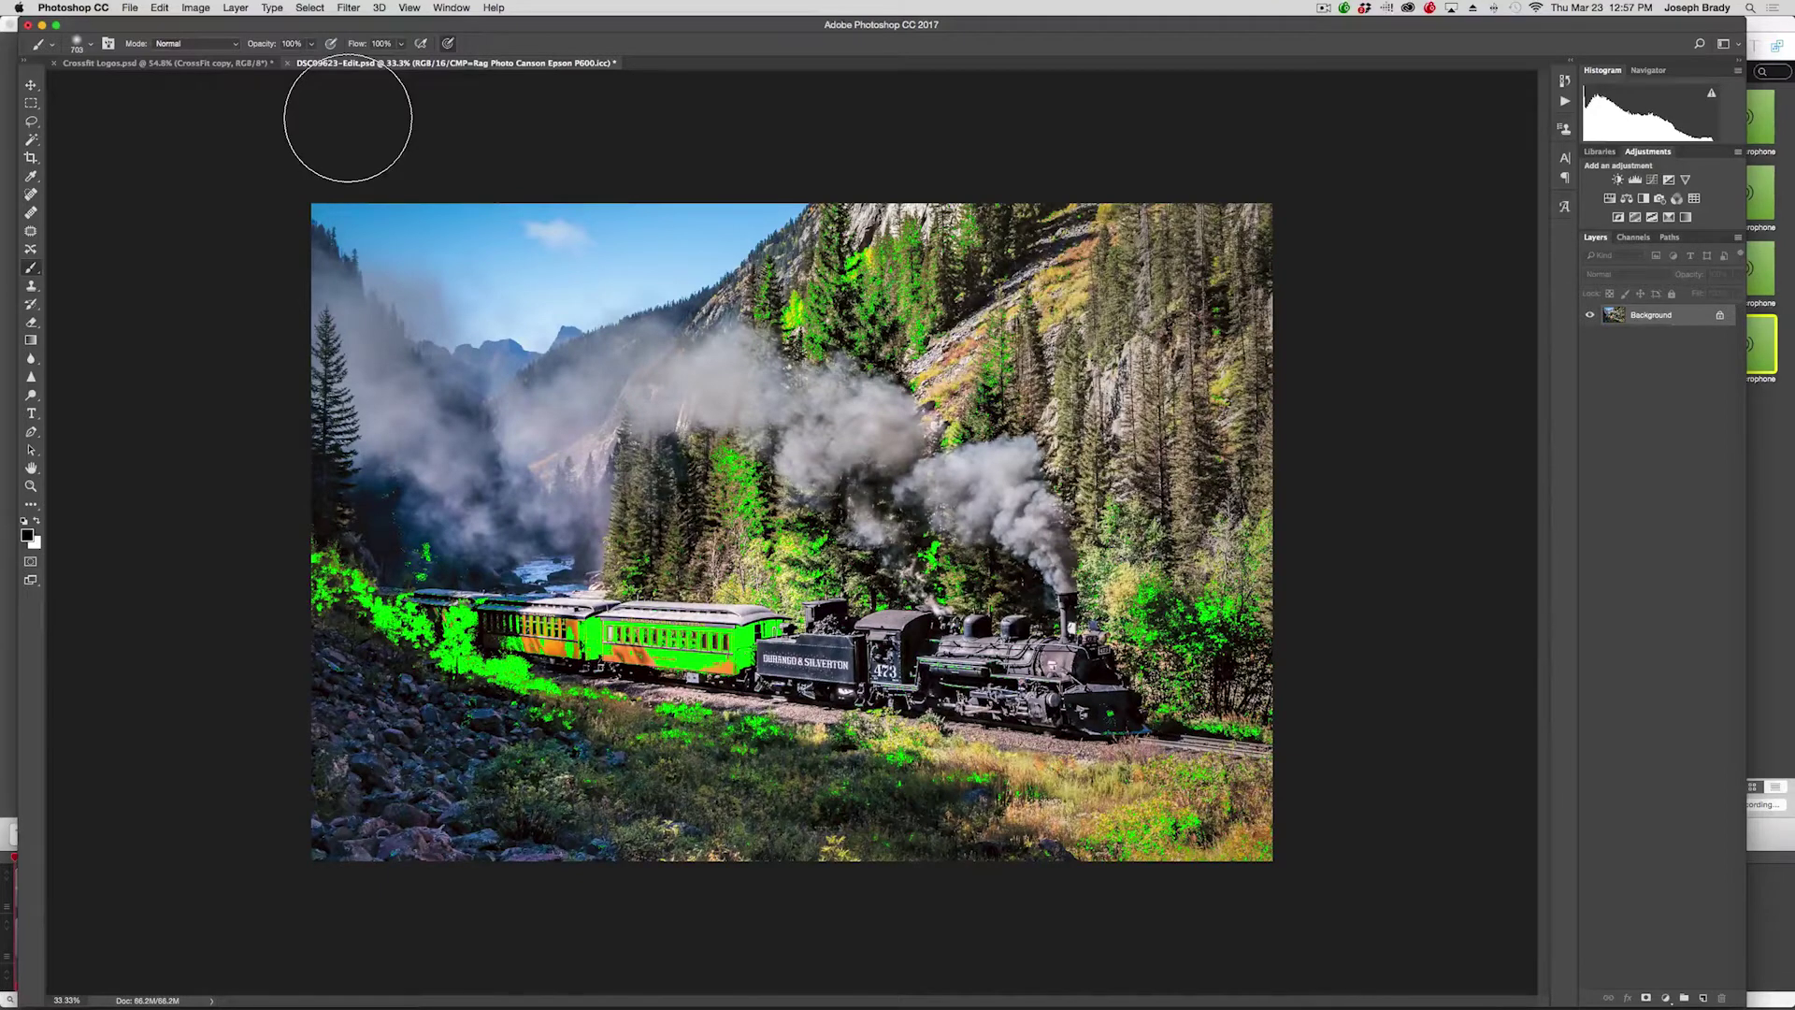
left_click(409, 8)
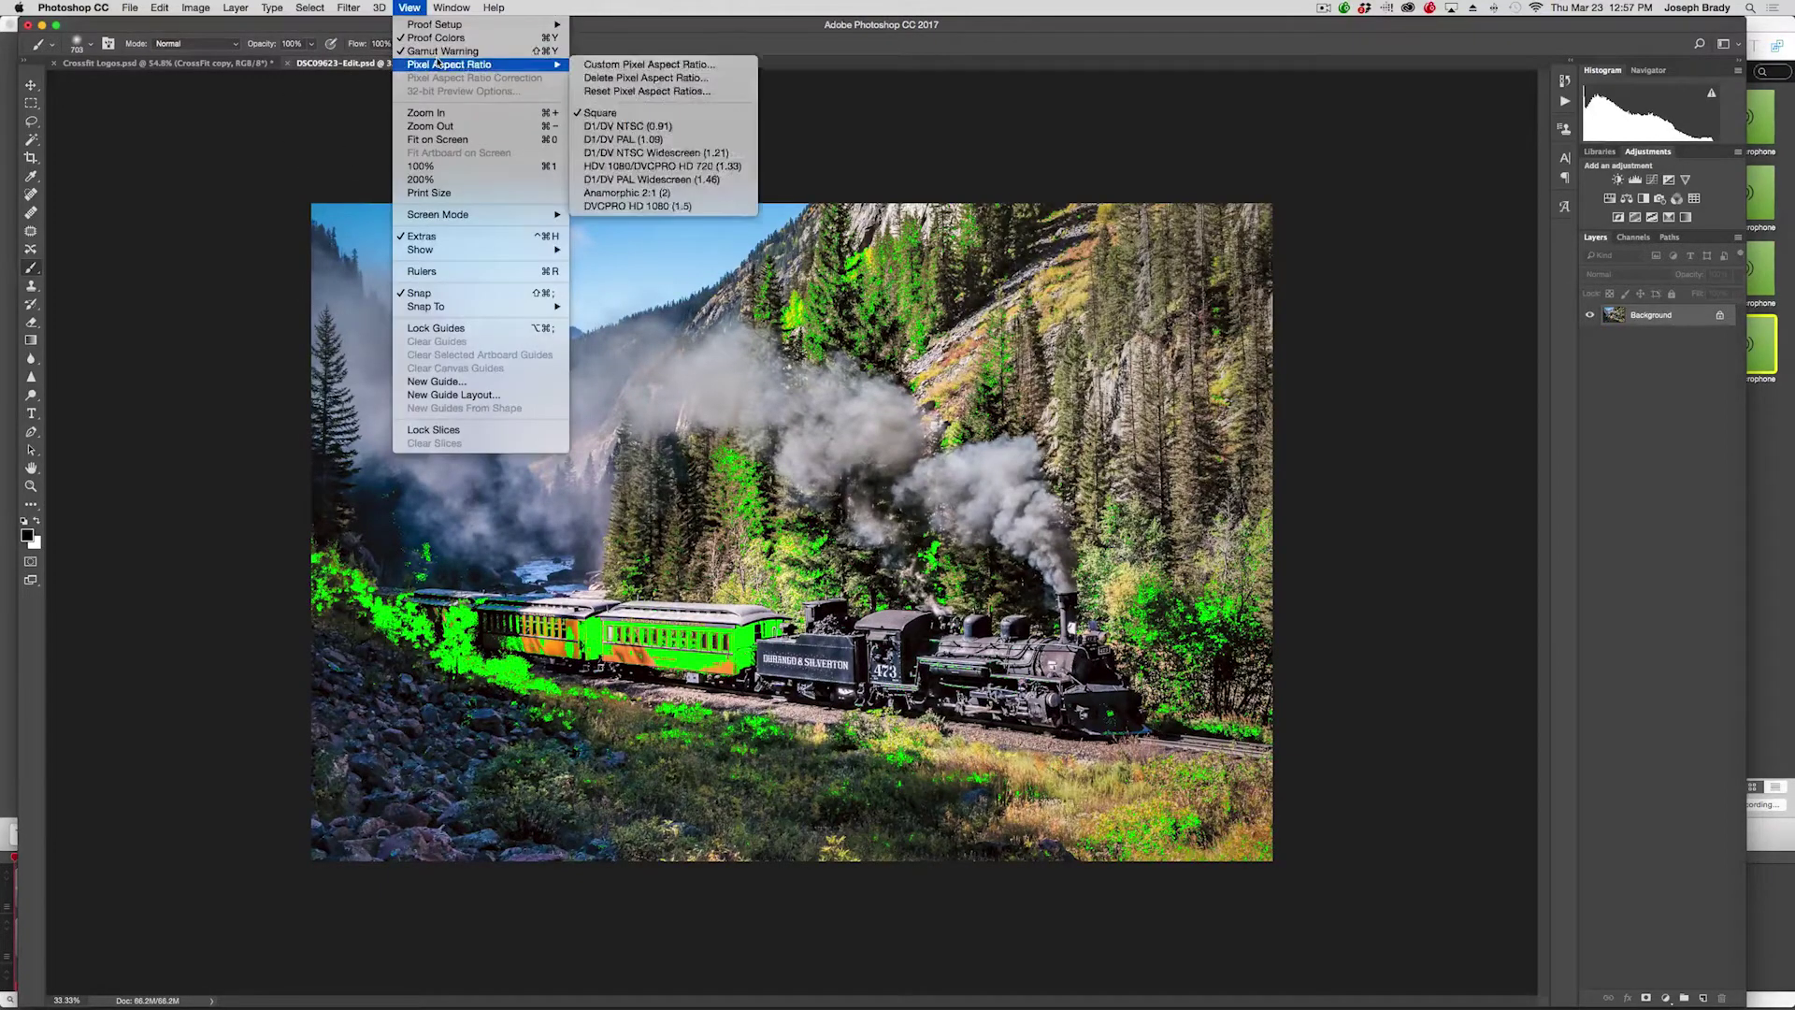
left_click(438, 51)
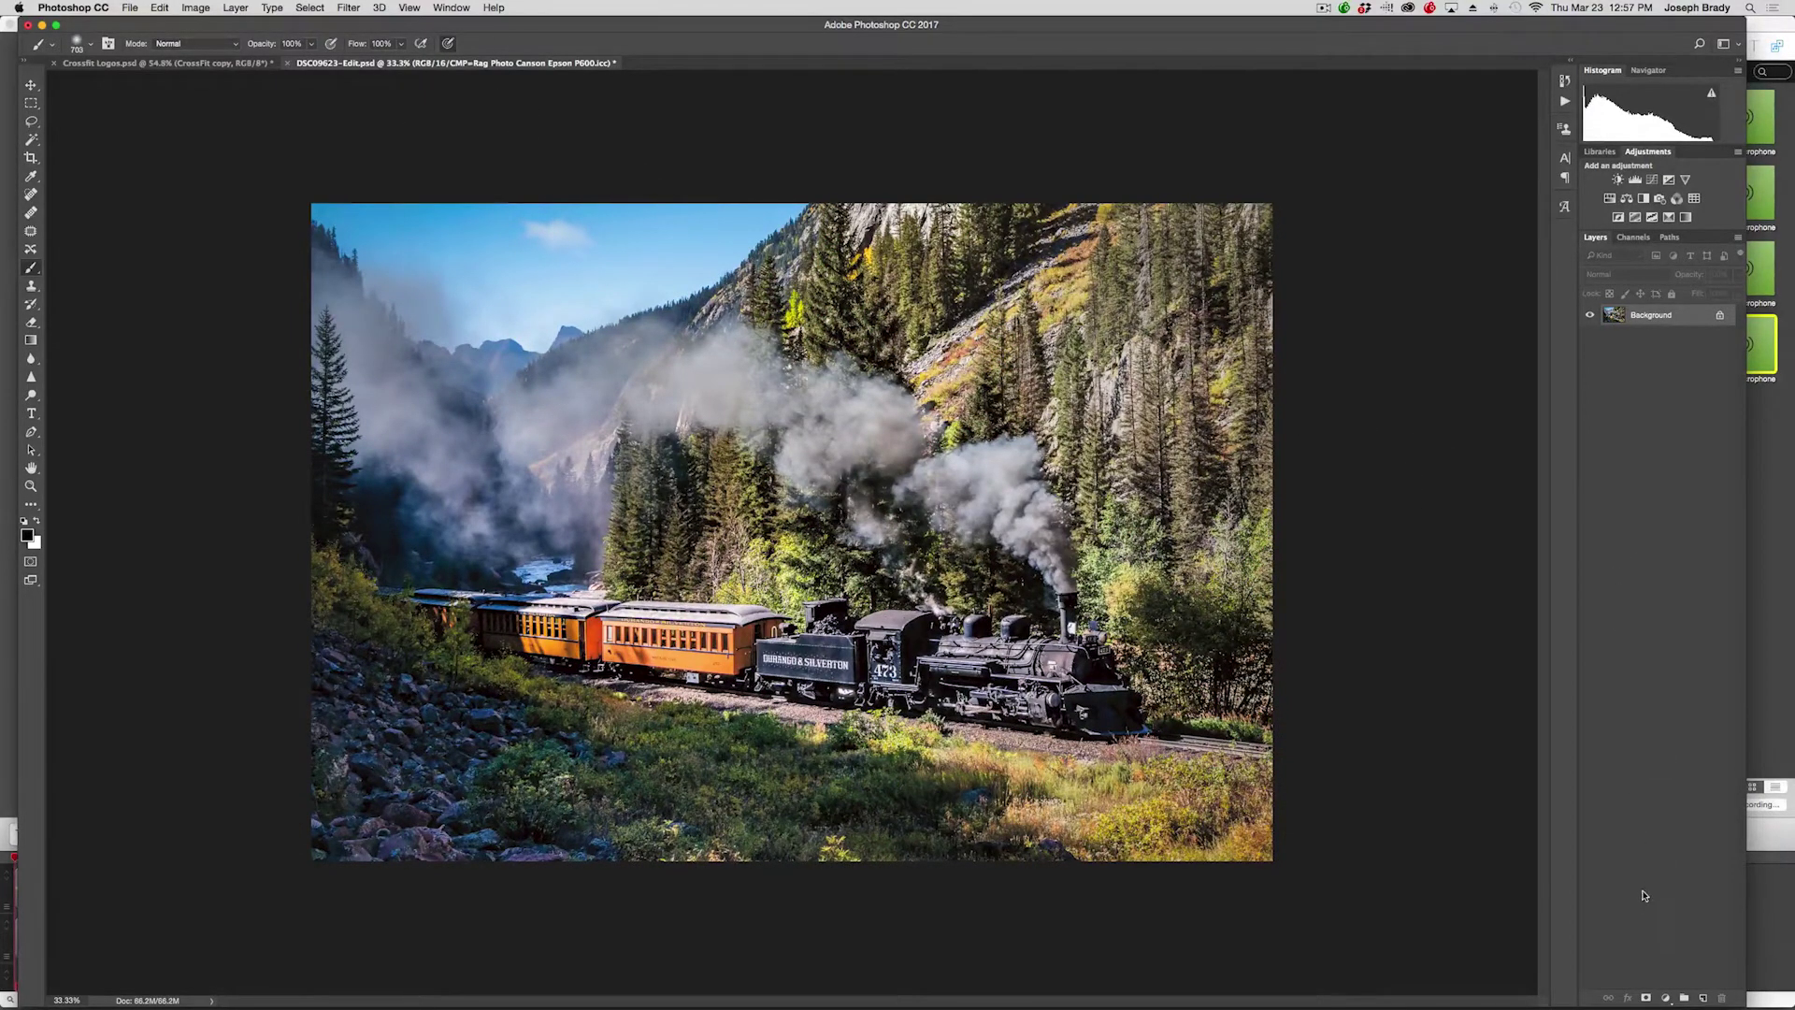
Step: Add a Hue/Saturation adjustment layer above the background with Saturation set to +12
left_click(1662, 998)
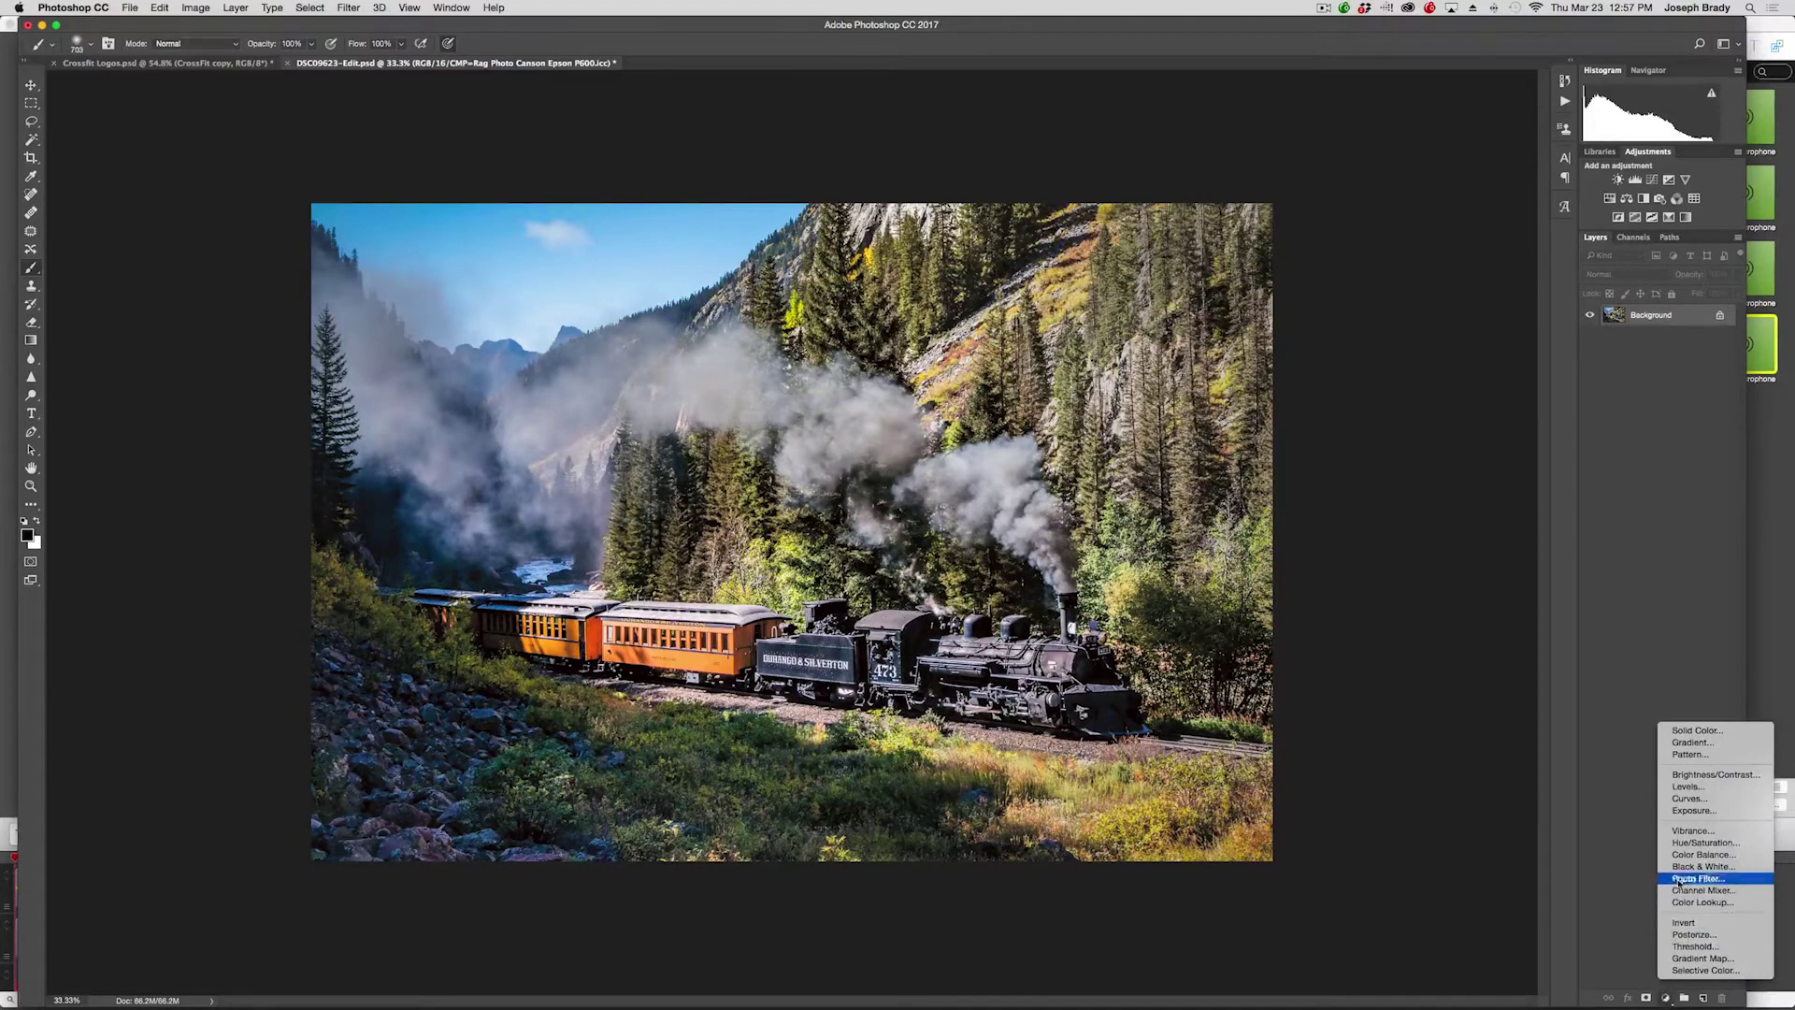
left_click(1678, 845)
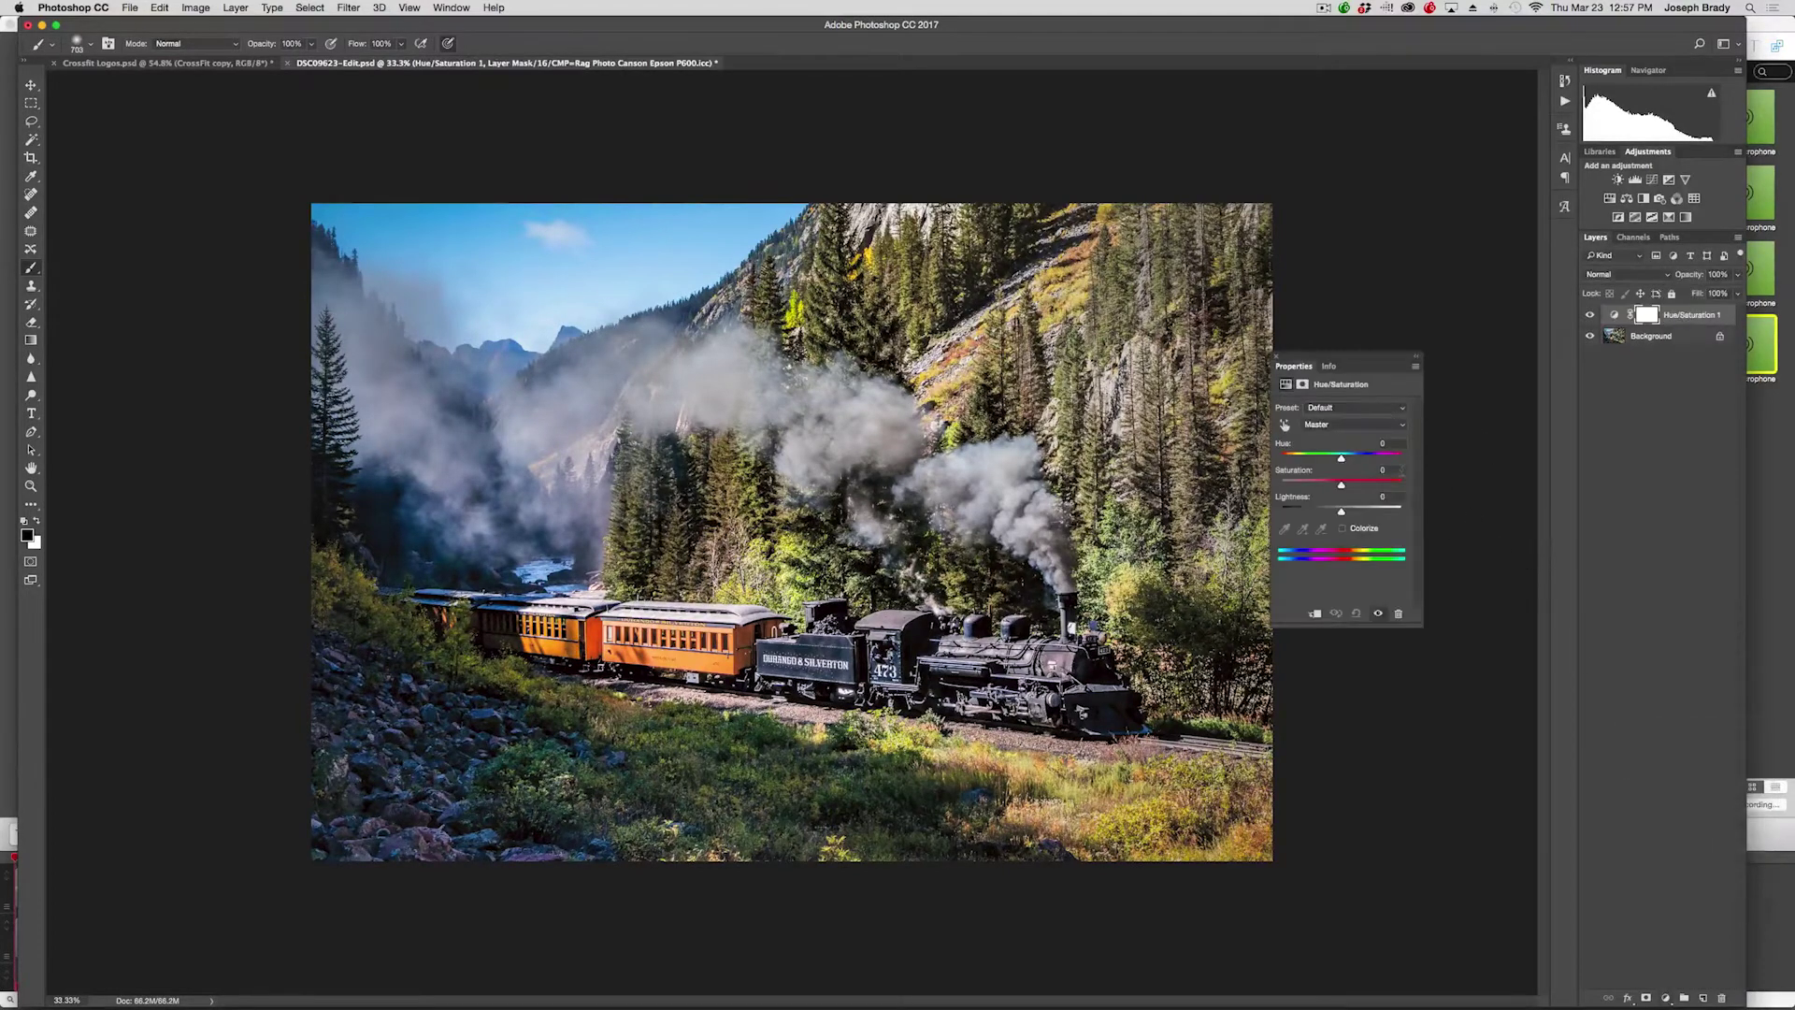
left_click(1353, 485)
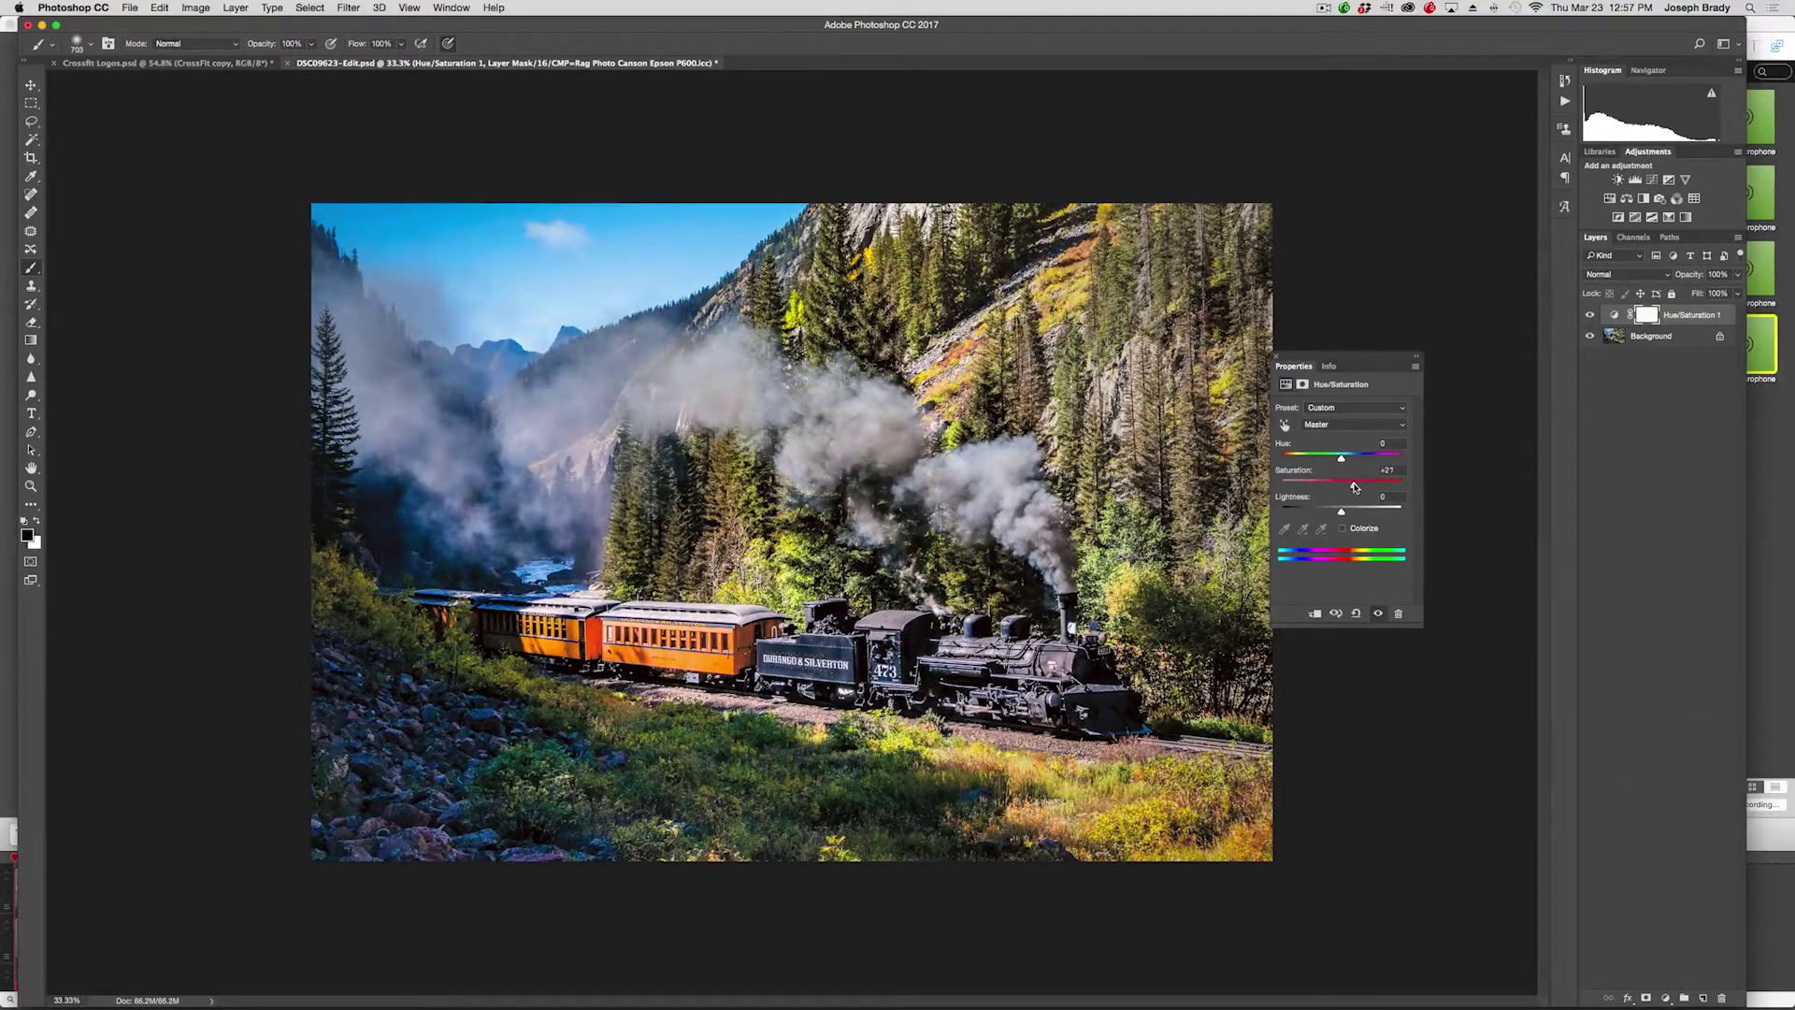
left_click_drag(1353, 485, 1347, 485)
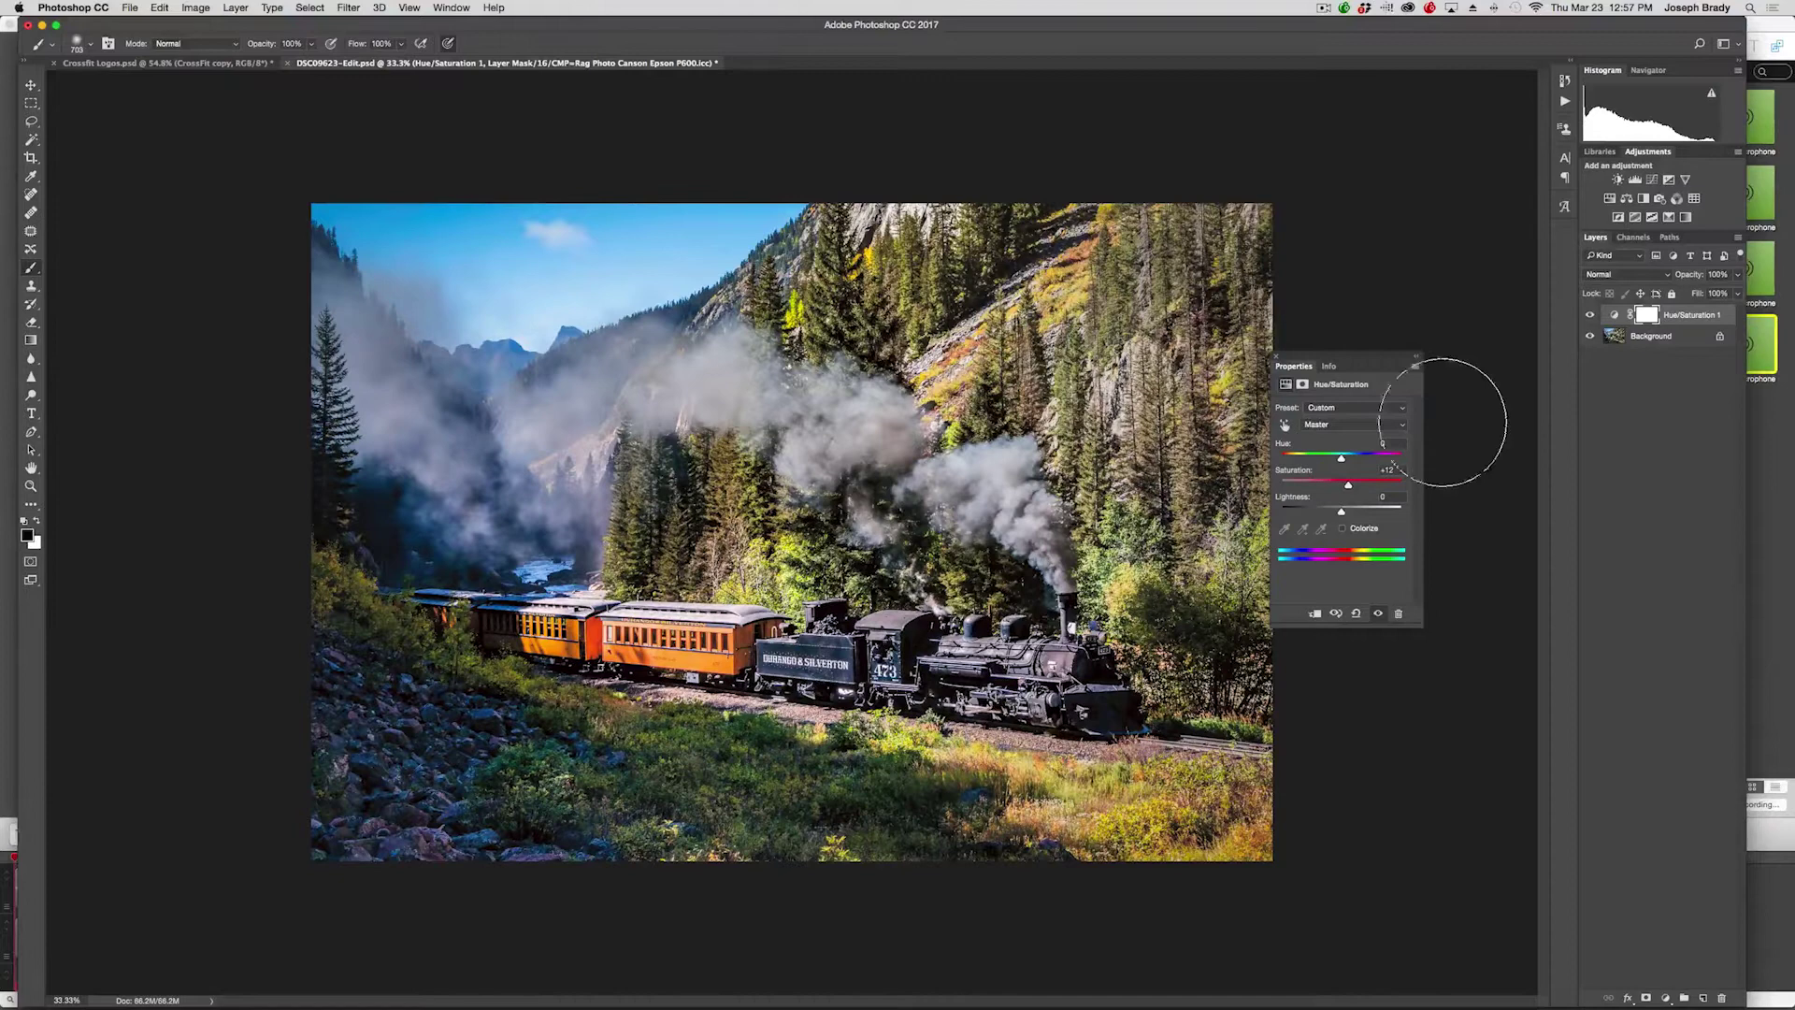
left_click(1277, 356)
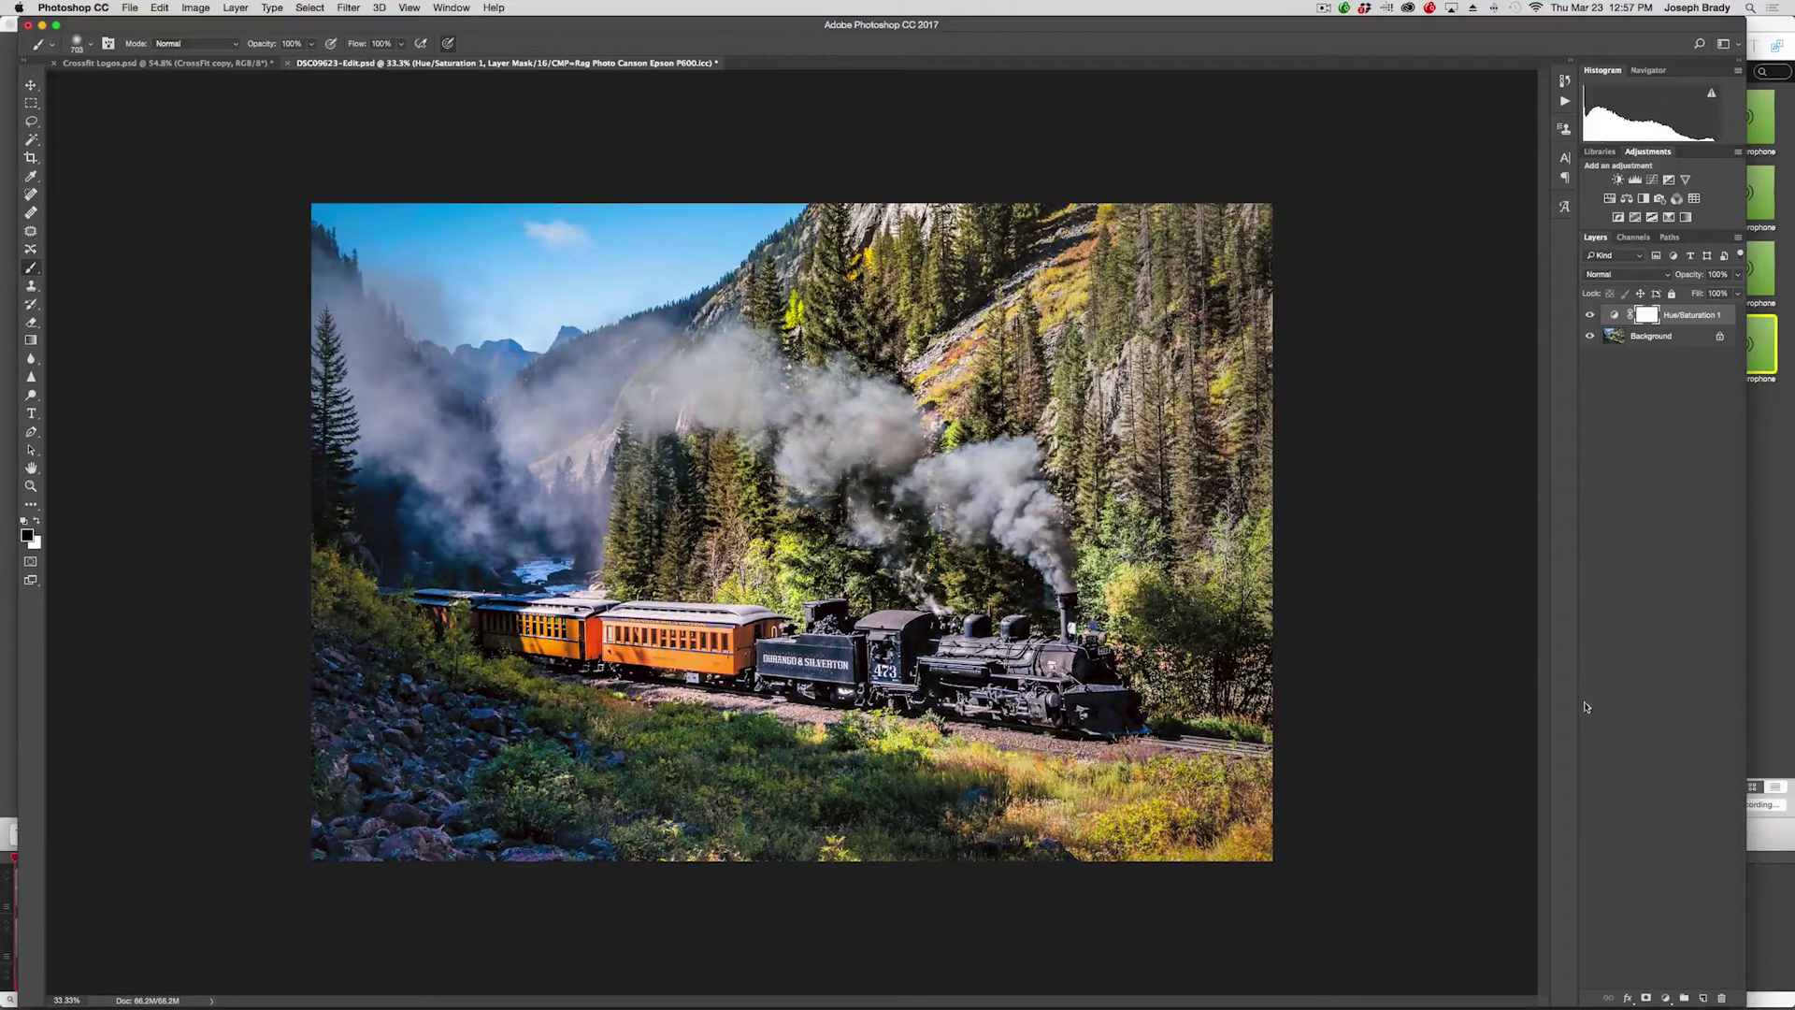
Step: Add a Brightness/Contrast adjustment layer with Brightness at -37 and invert its layer mask to black
left_click(1665, 997)
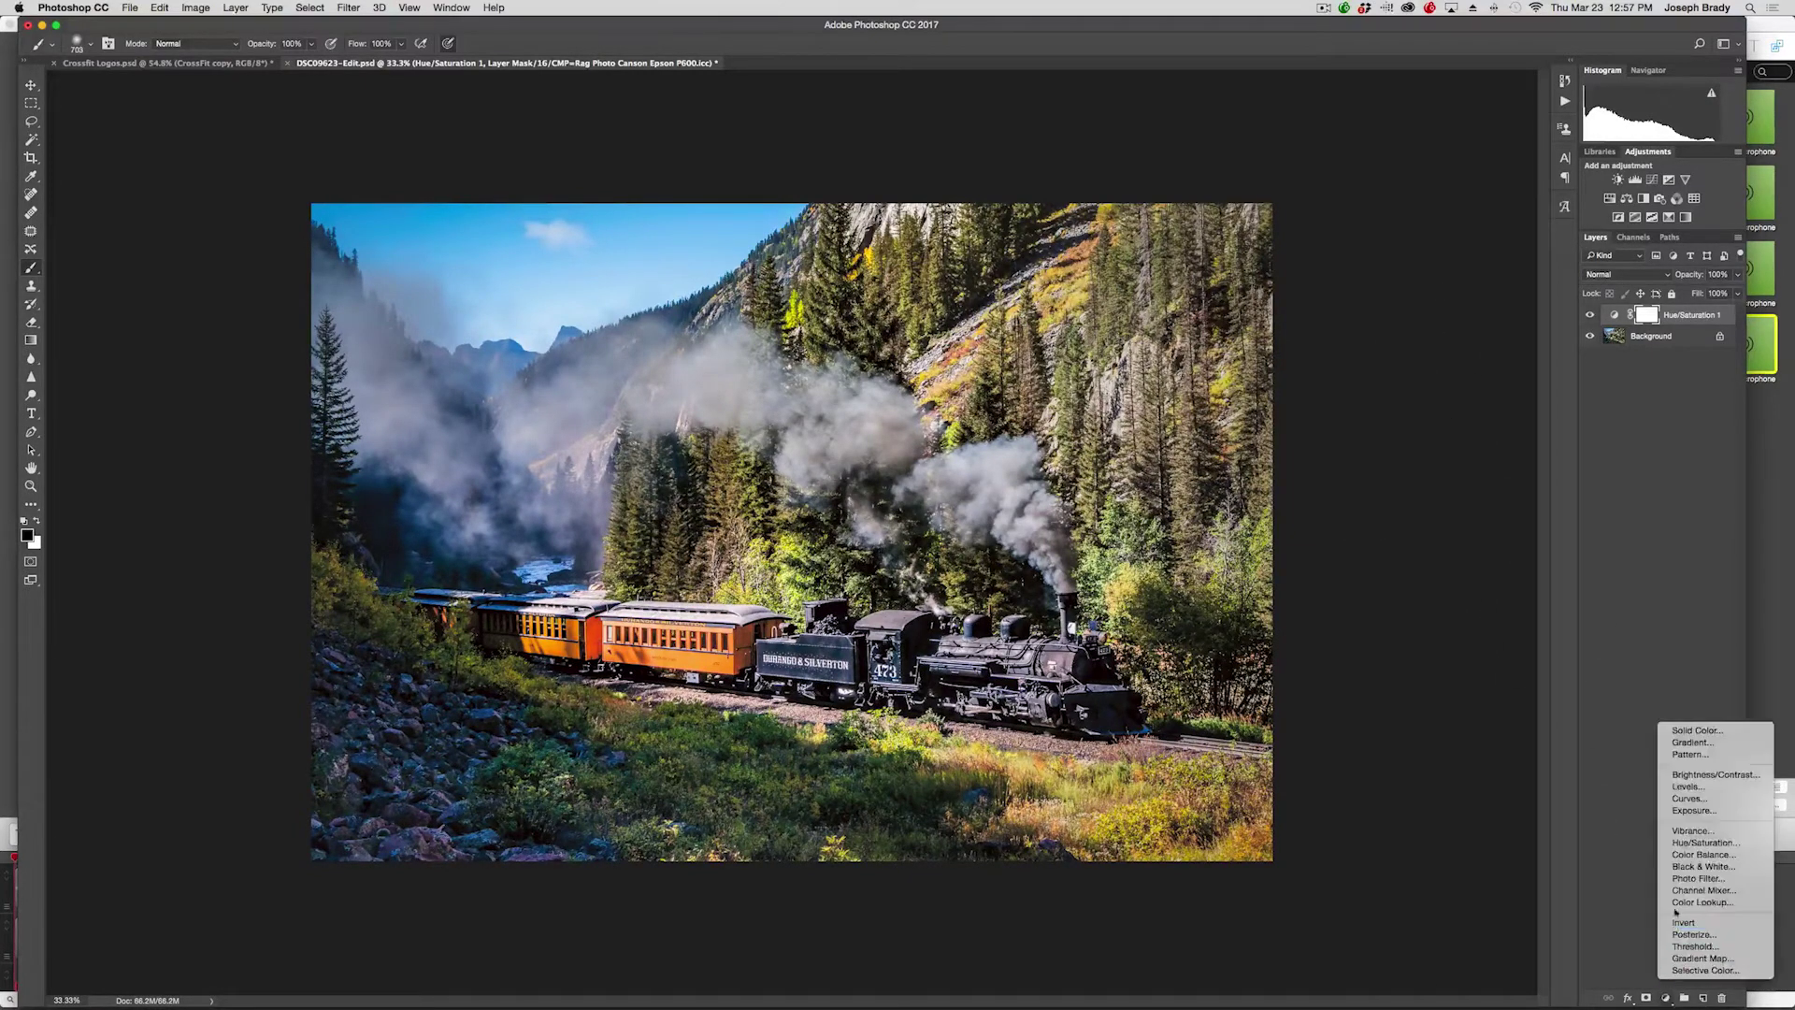
left_click(1679, 777)
left_click_drag(1341, 443, 1326, 444)
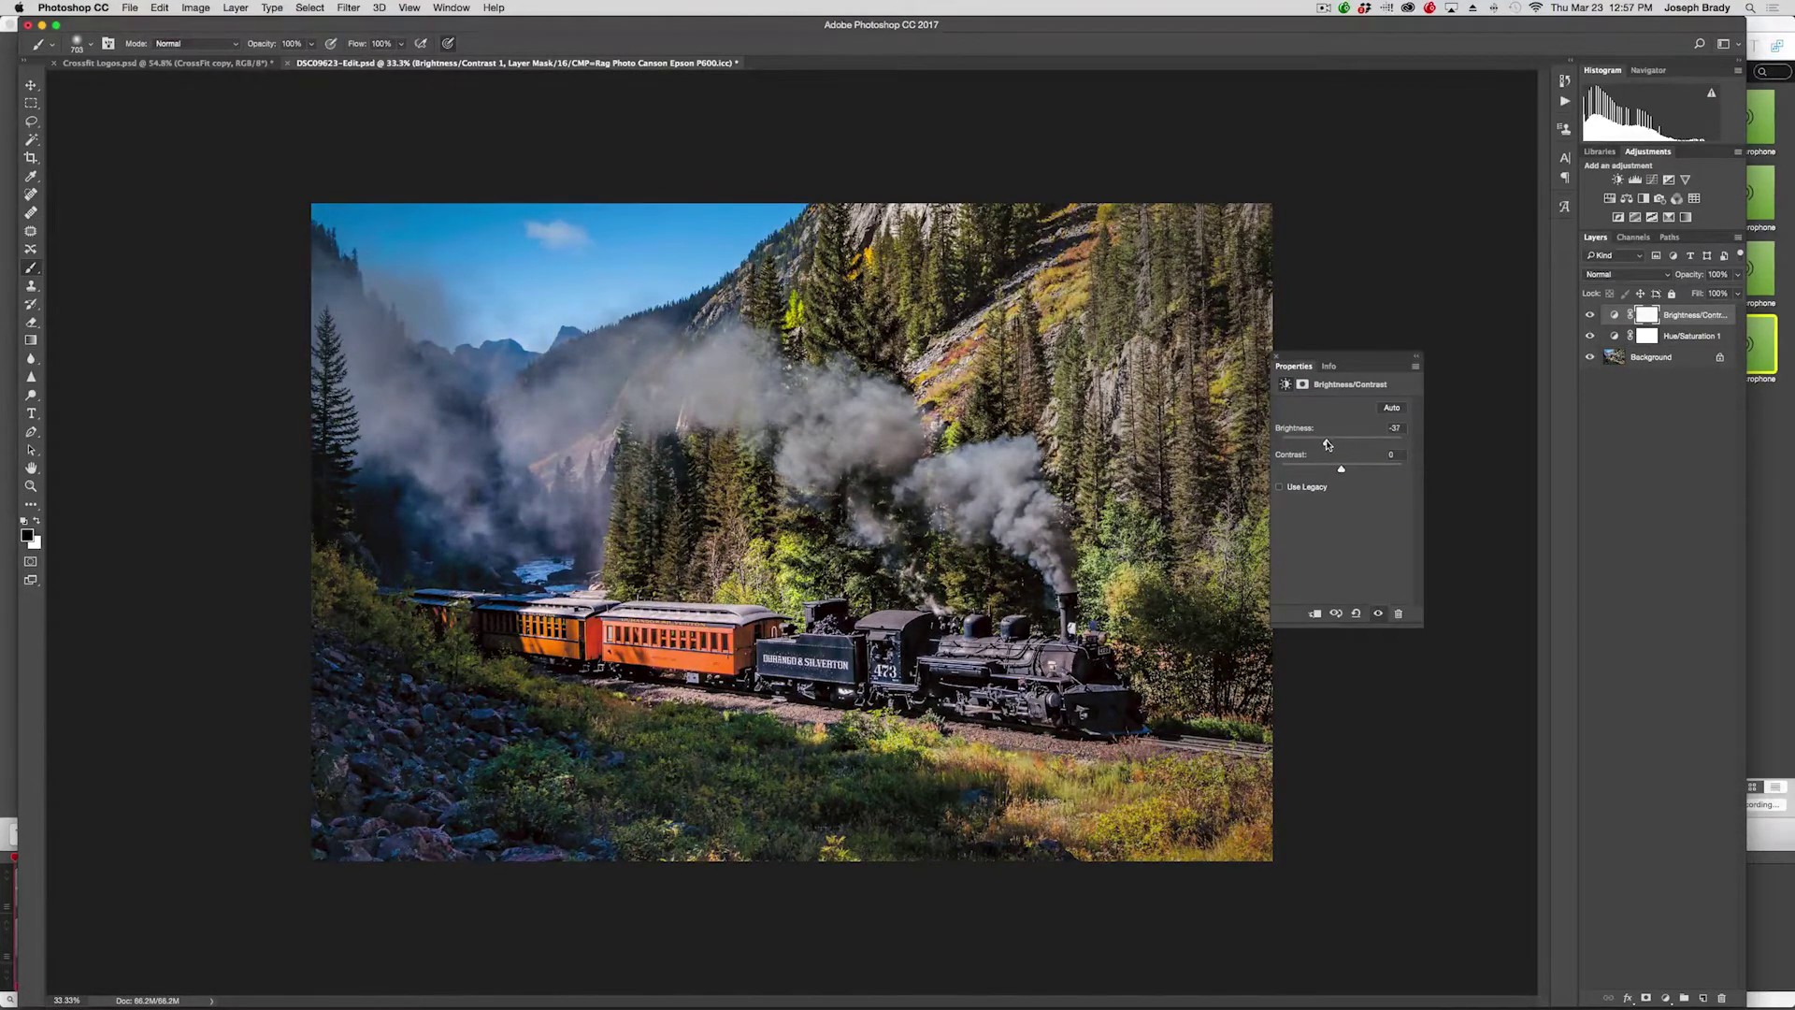
left_click(1647, 317)
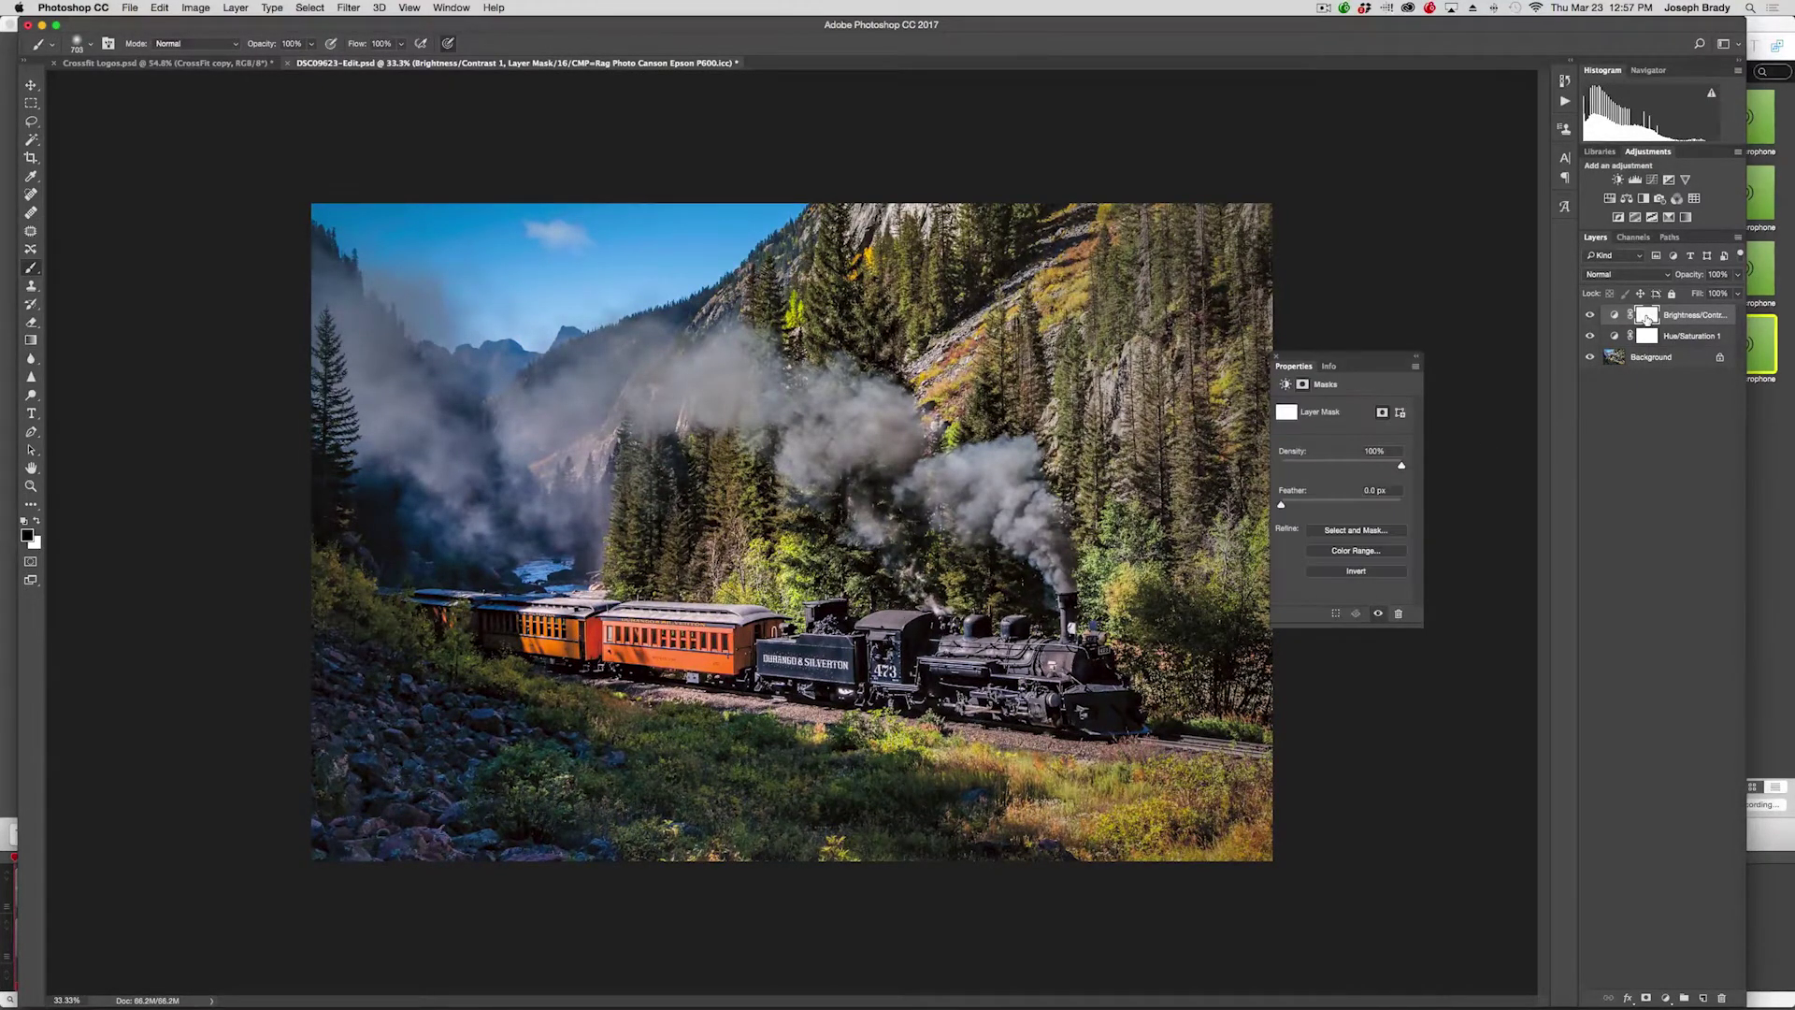
key("super+i")
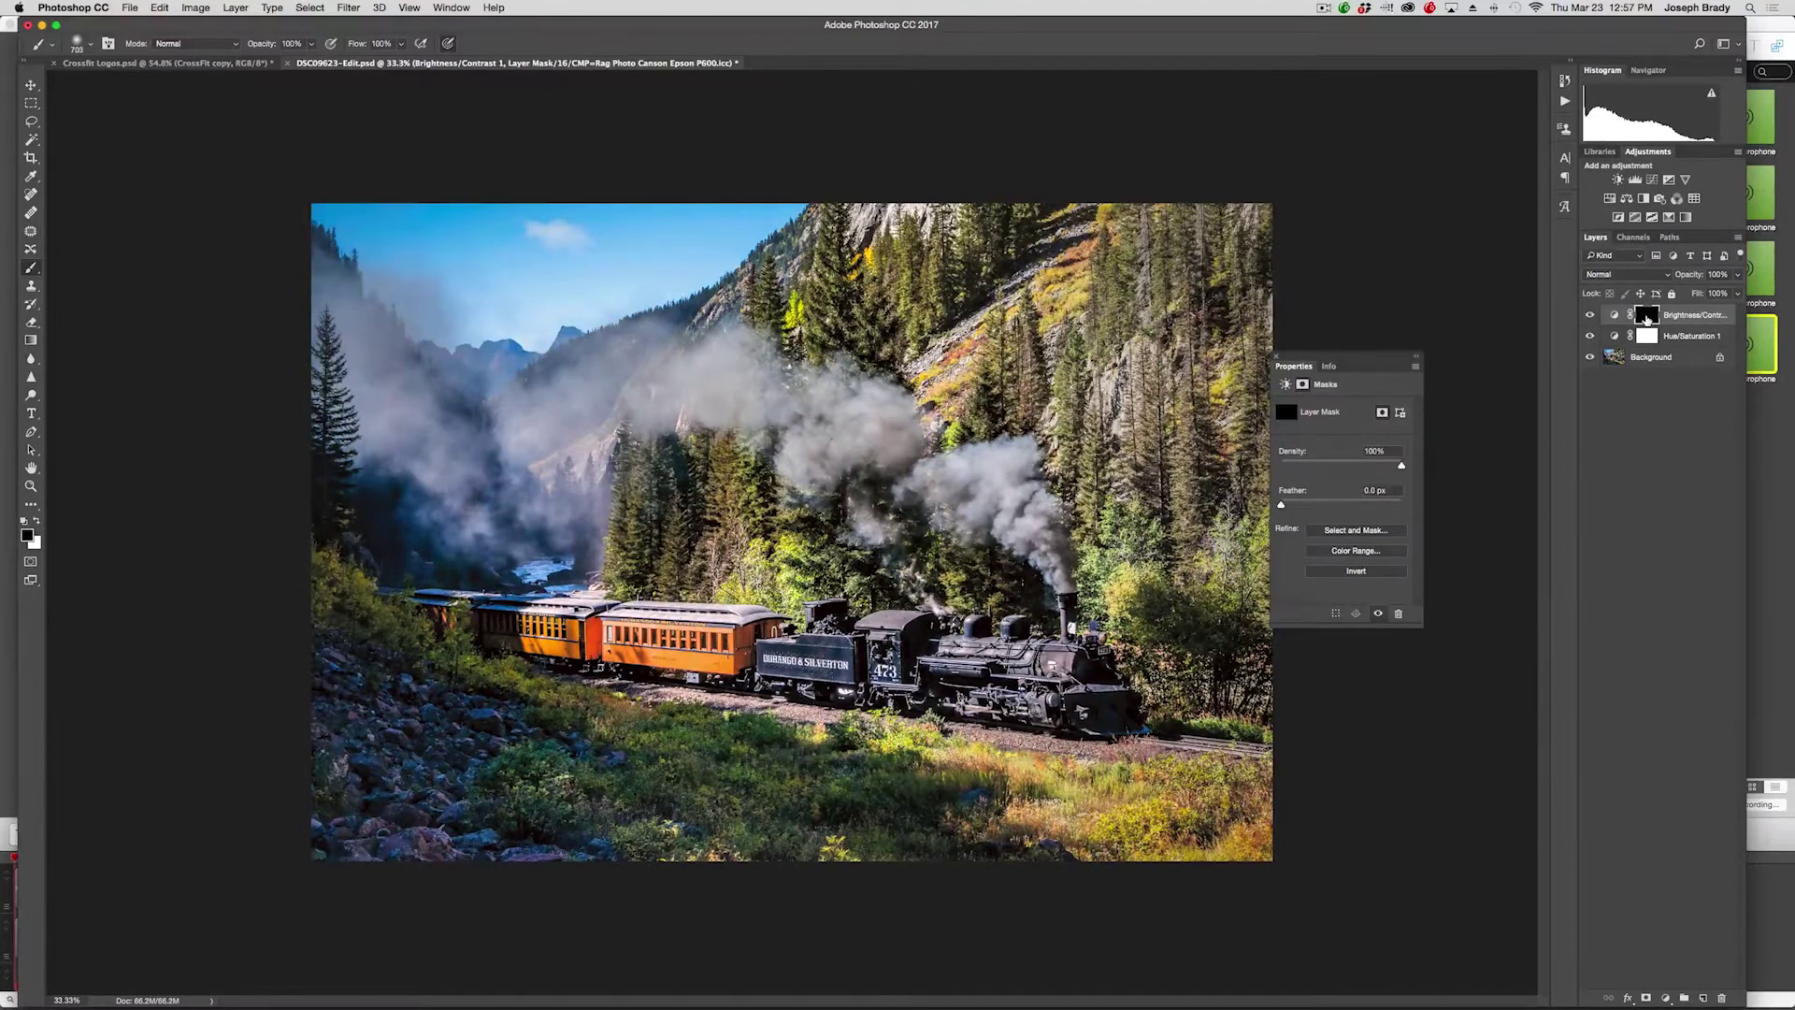
Step: Paint white at 40% brush opacity on the mask over the photo's right-hand hillside and edge, and hide the layer to compare
key("x")
key("4")
left_click_drag(1095, 326, 1128, 337)
mouse_move(1262, 821)
left_mouse_down()
mouse_move(1205, 299)
mouse_move(1102, 180)
mouse_move(1136, 299)
left_mouse_up()
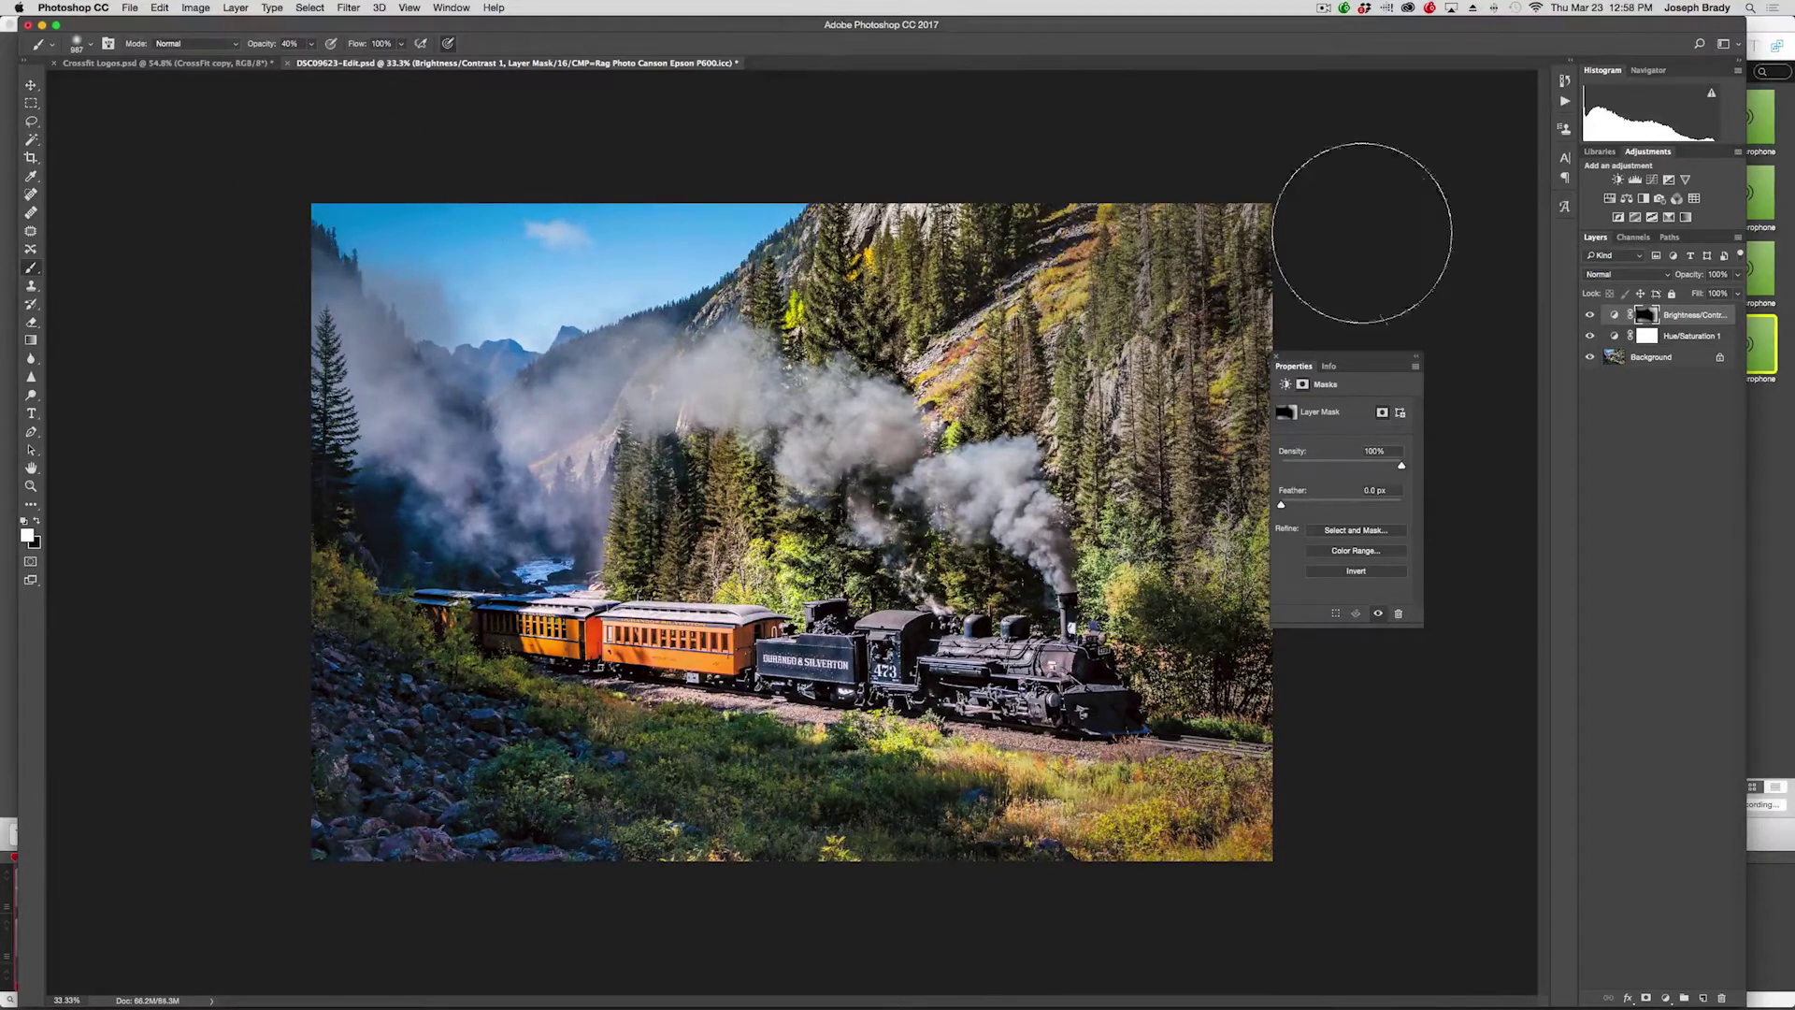
left_click(1591, 317)
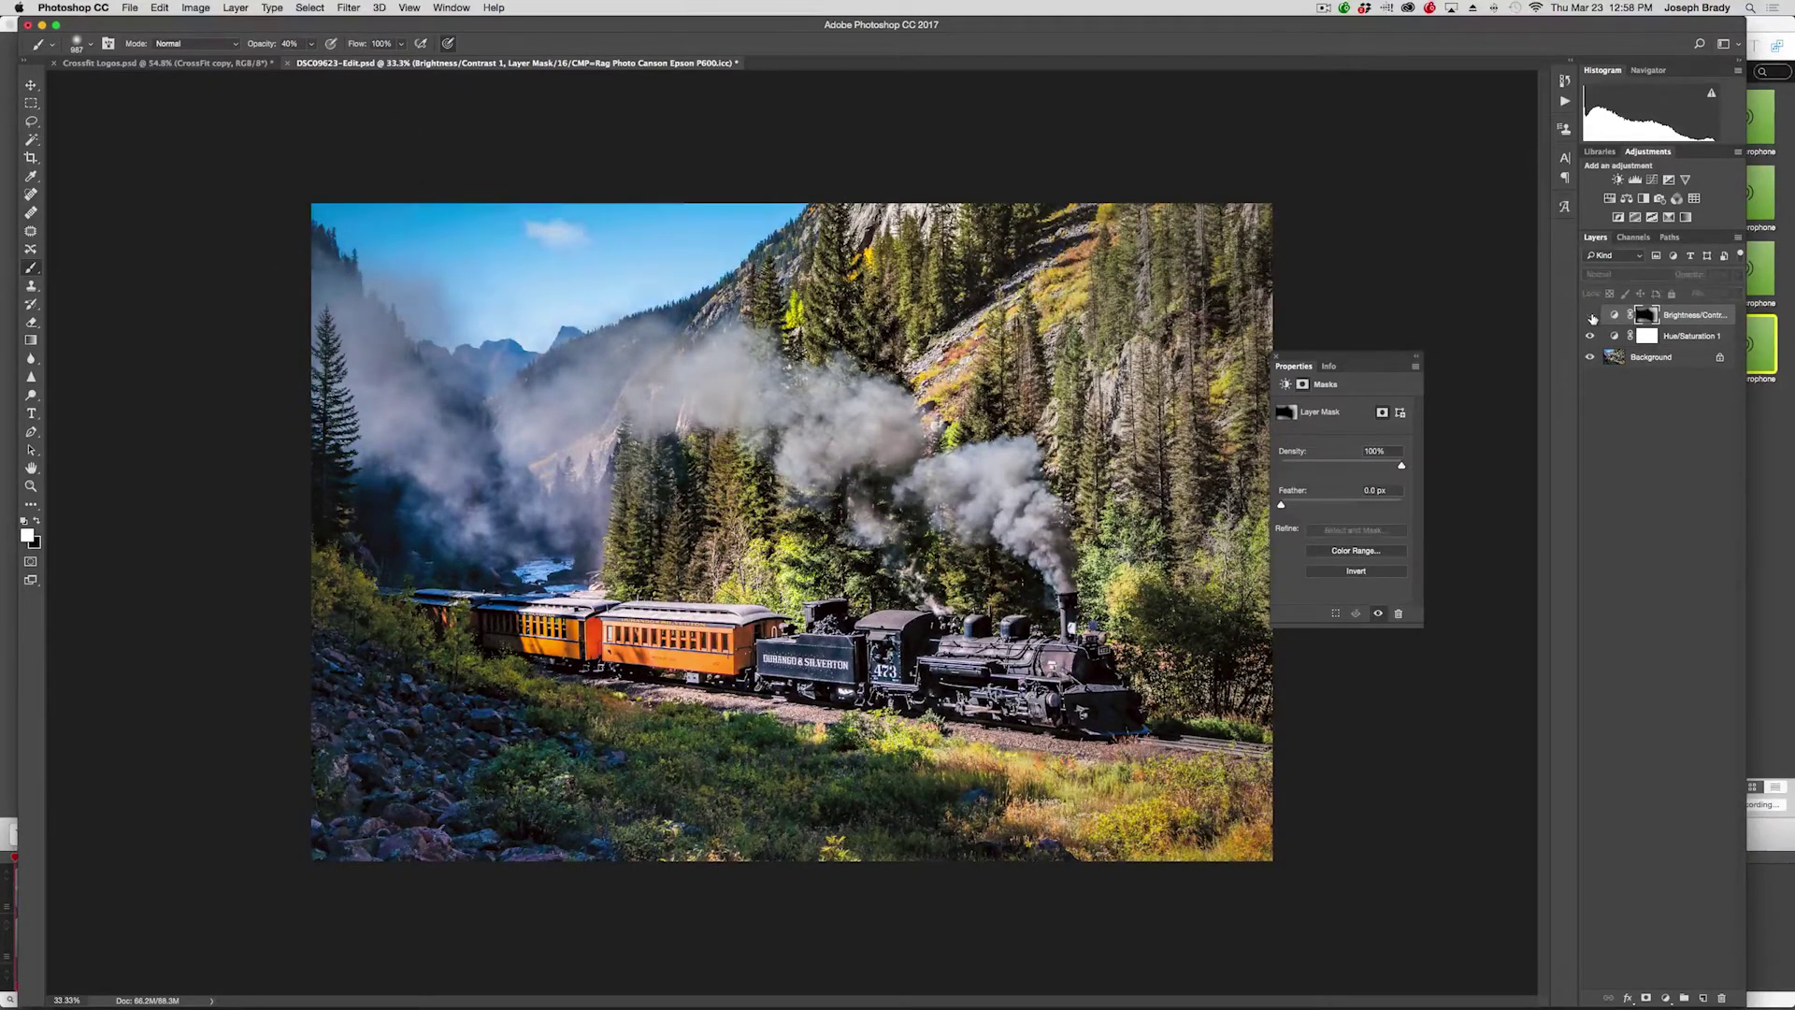
Step: Toggle the Brightness/Contrast layer's visibility to compare the photo with and without the darkened hillside, leaving it visible
left_click(1591, 317)
left_click(1591, 317)
left_click(1591, 317)
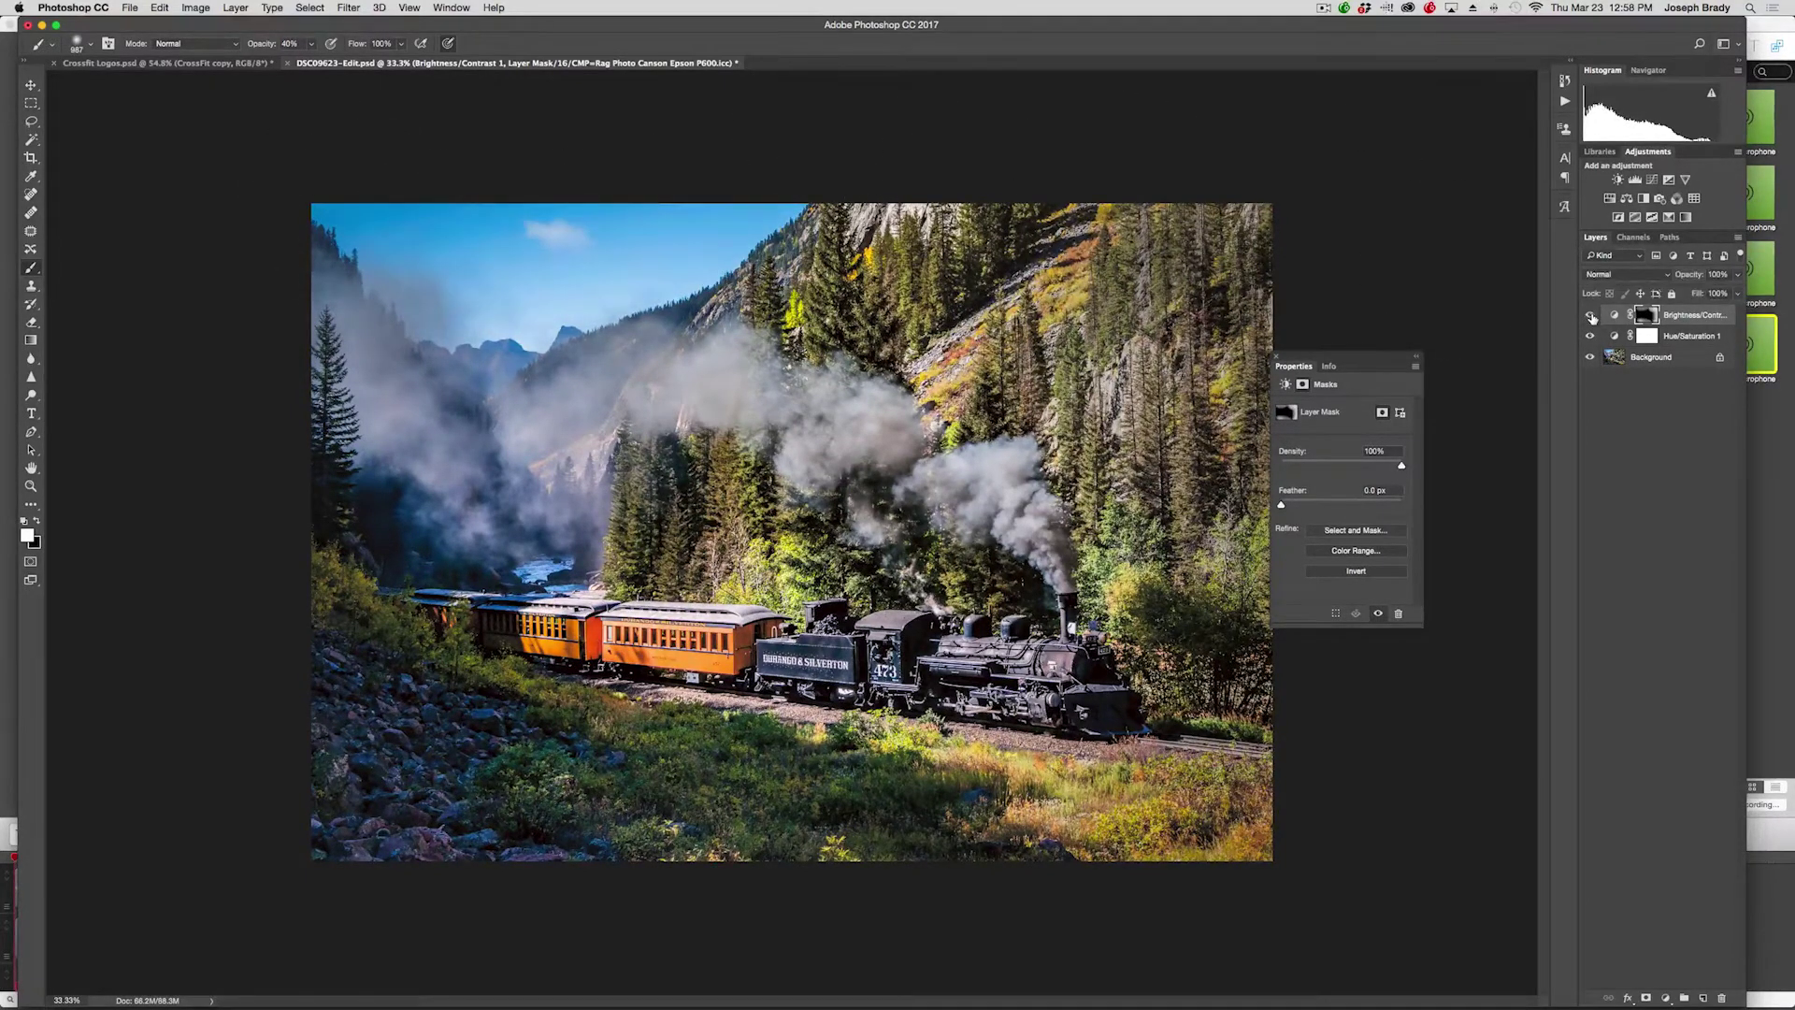
left_click(1591, 316)
left_click(1591, 317)
Step: Add a Levels adjustment layer above the Brightness/Contrast layer with the midtone value at 1.14
left_click(1666, 997)
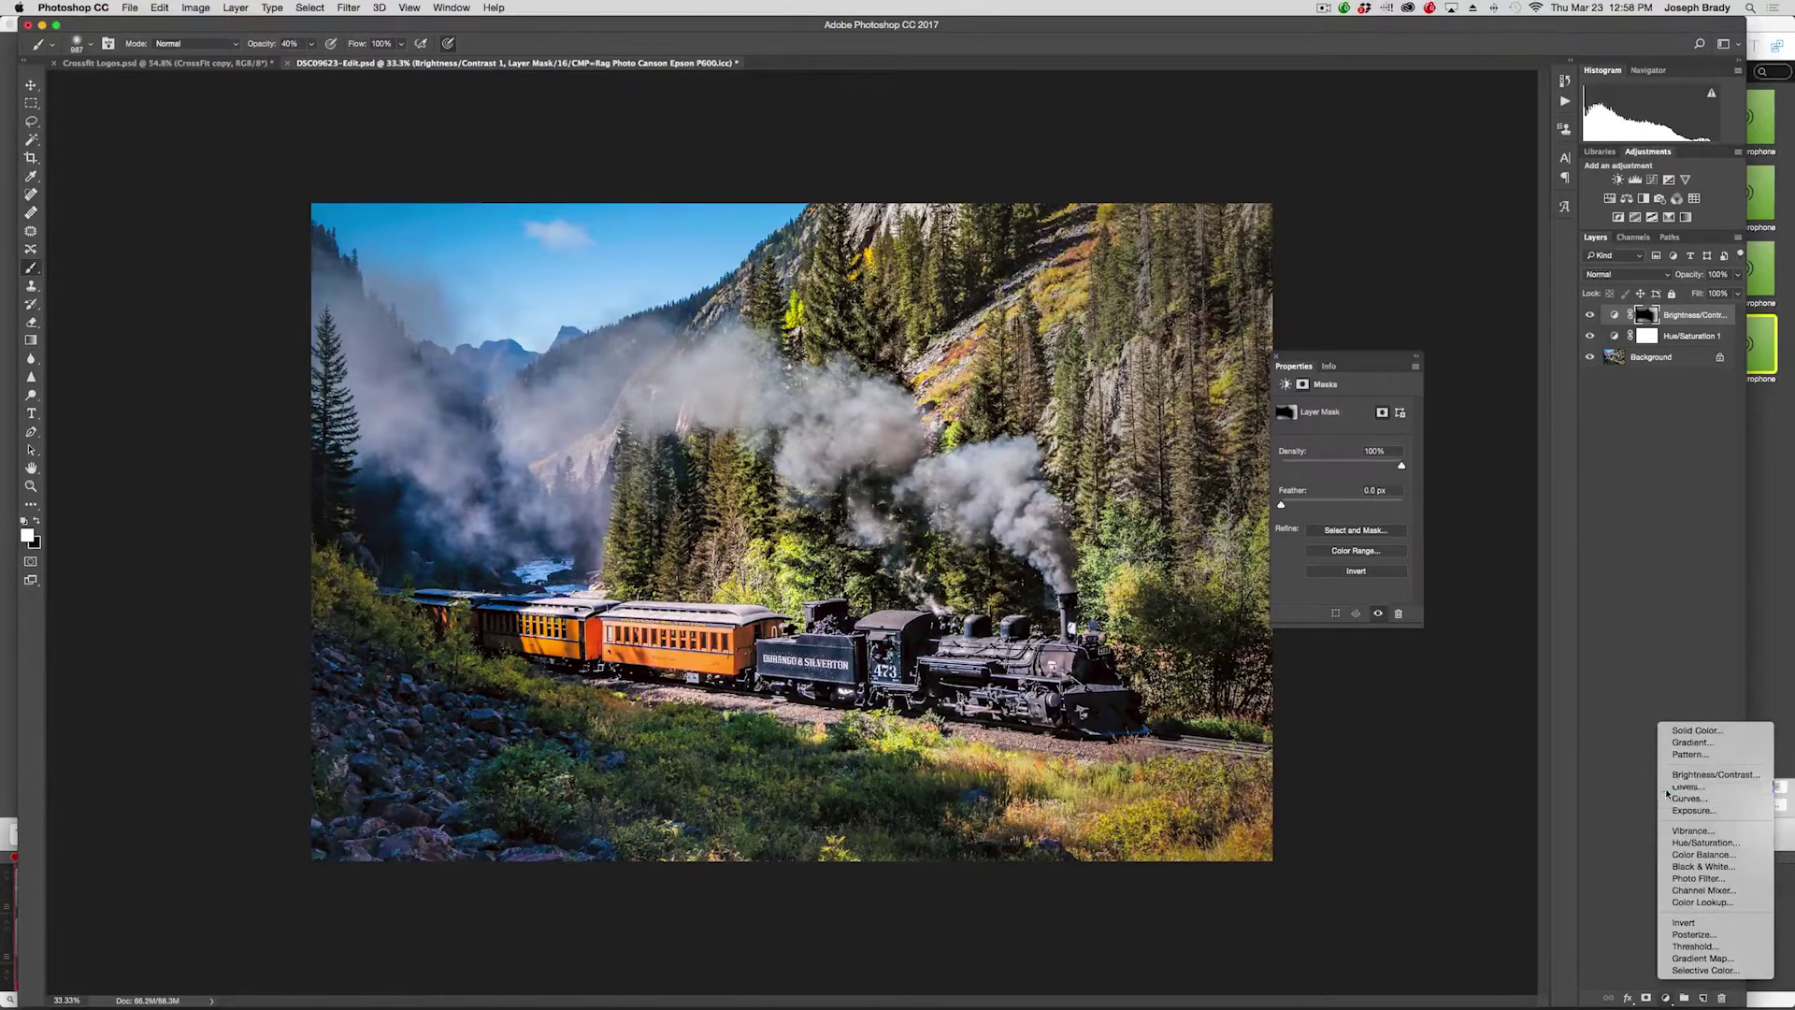
left_click(1425, 622)
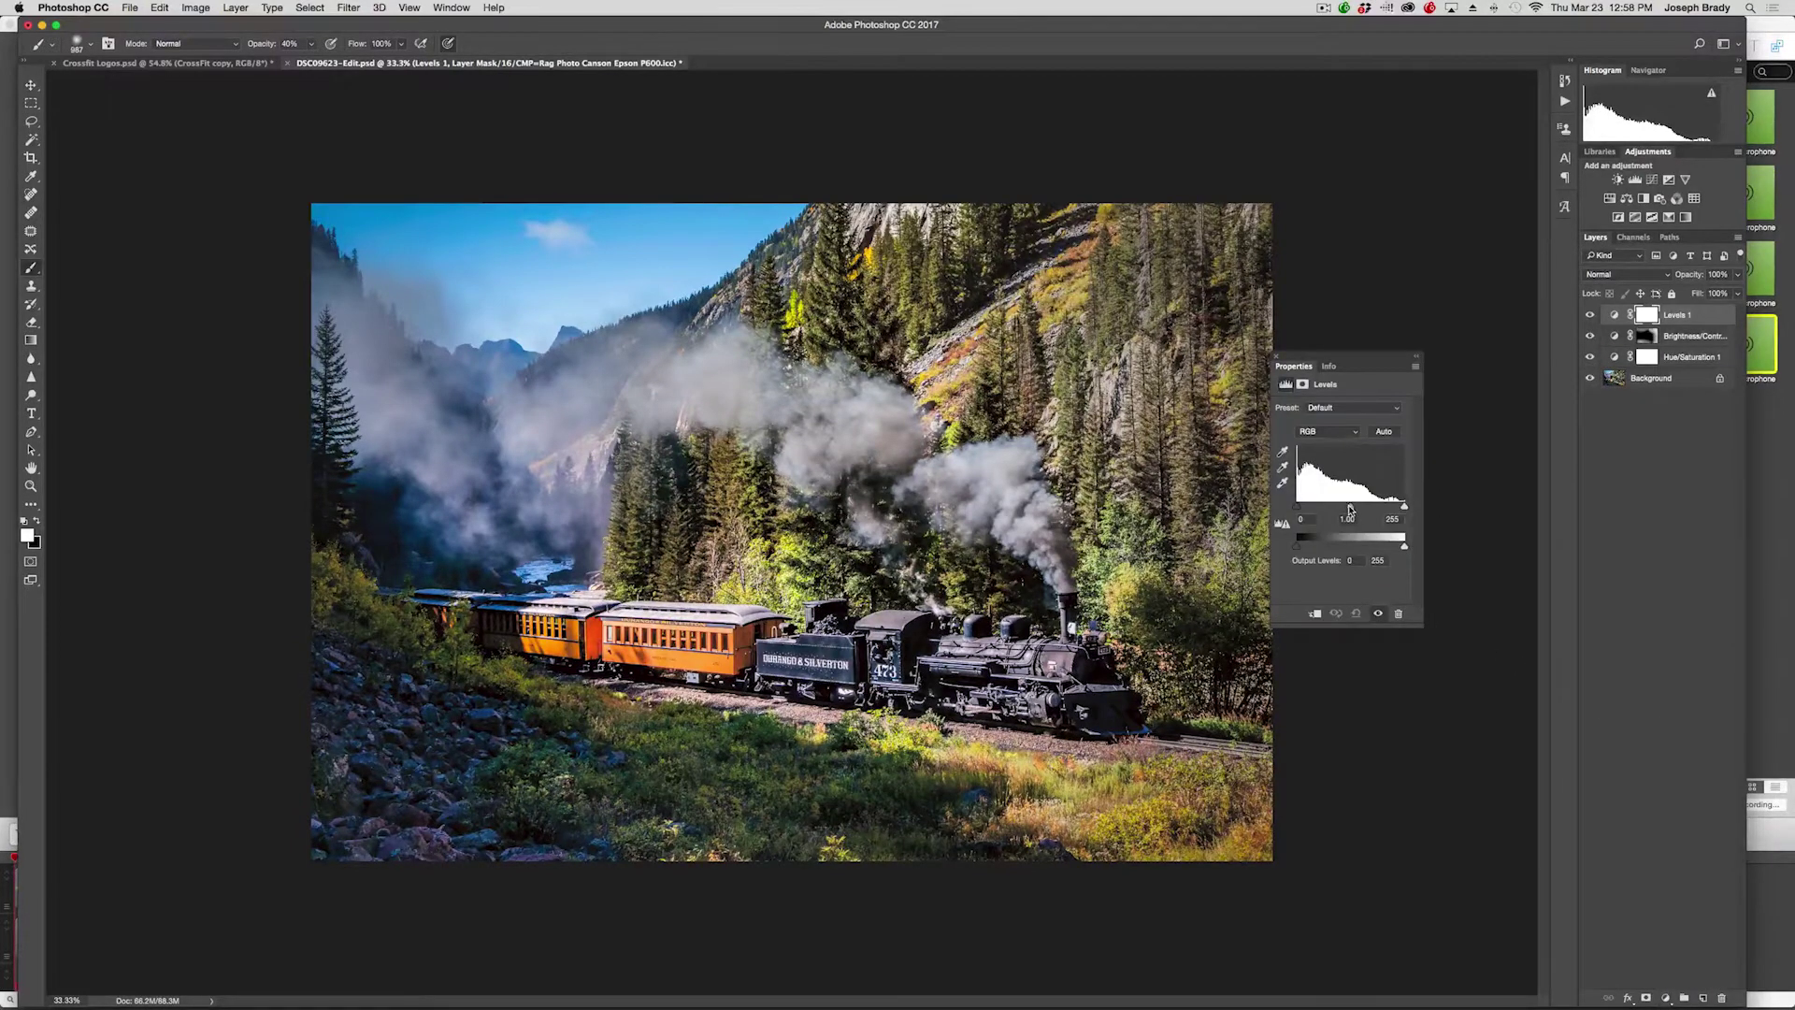
left_click_drag(1350, 510, 1345, 509)
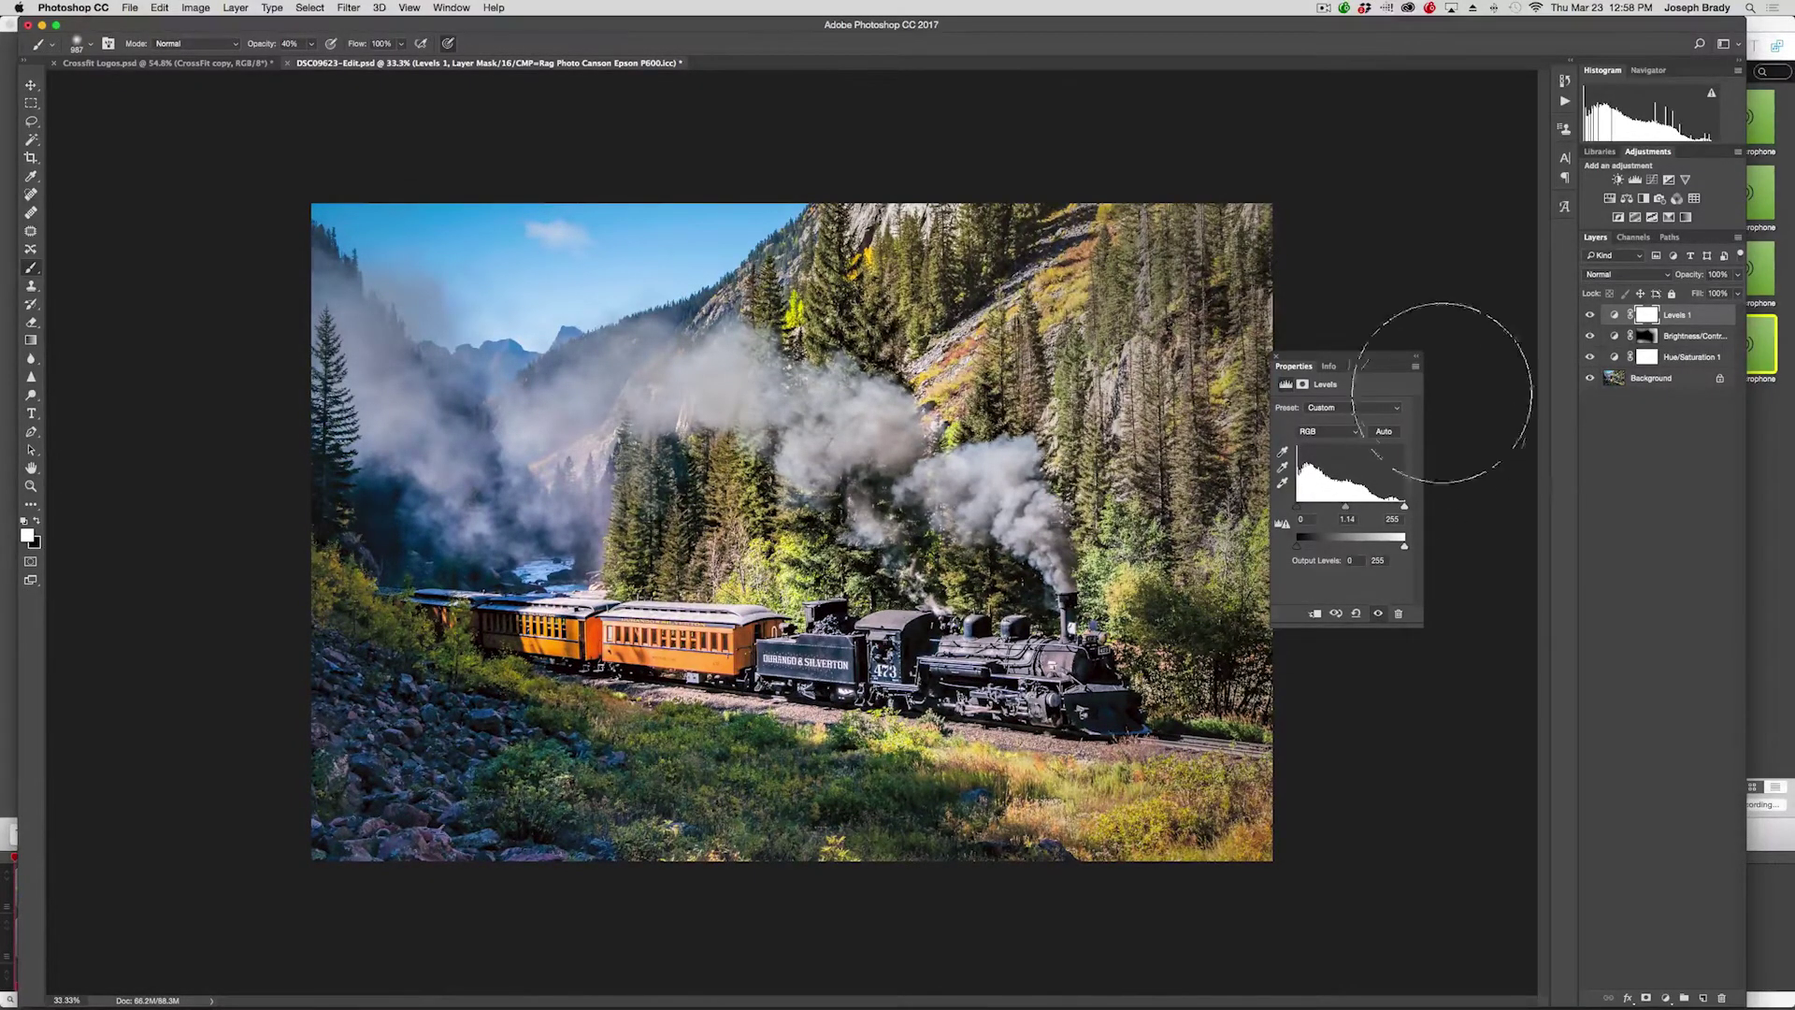
left_click(1277, 357)
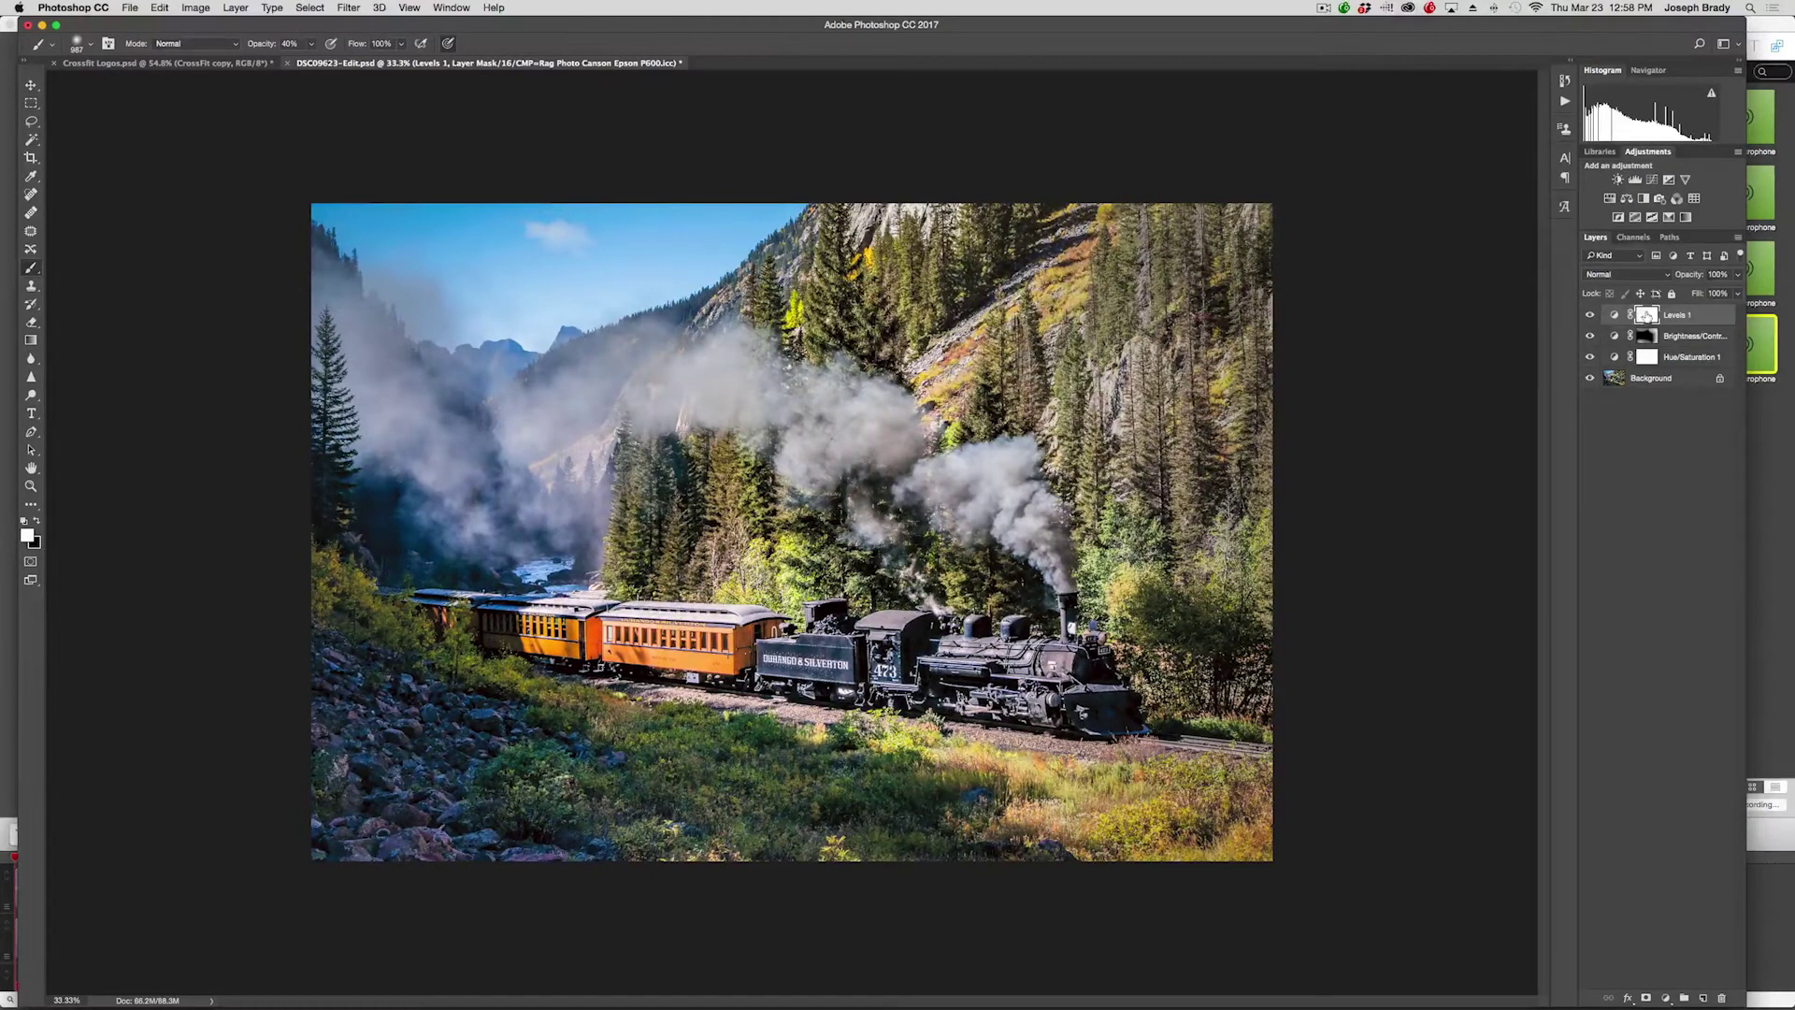
Step: Fill the Levels layer's mask with black and paint white over the train at 40% brush opacity
key("x")
key("alt+BackSpace")
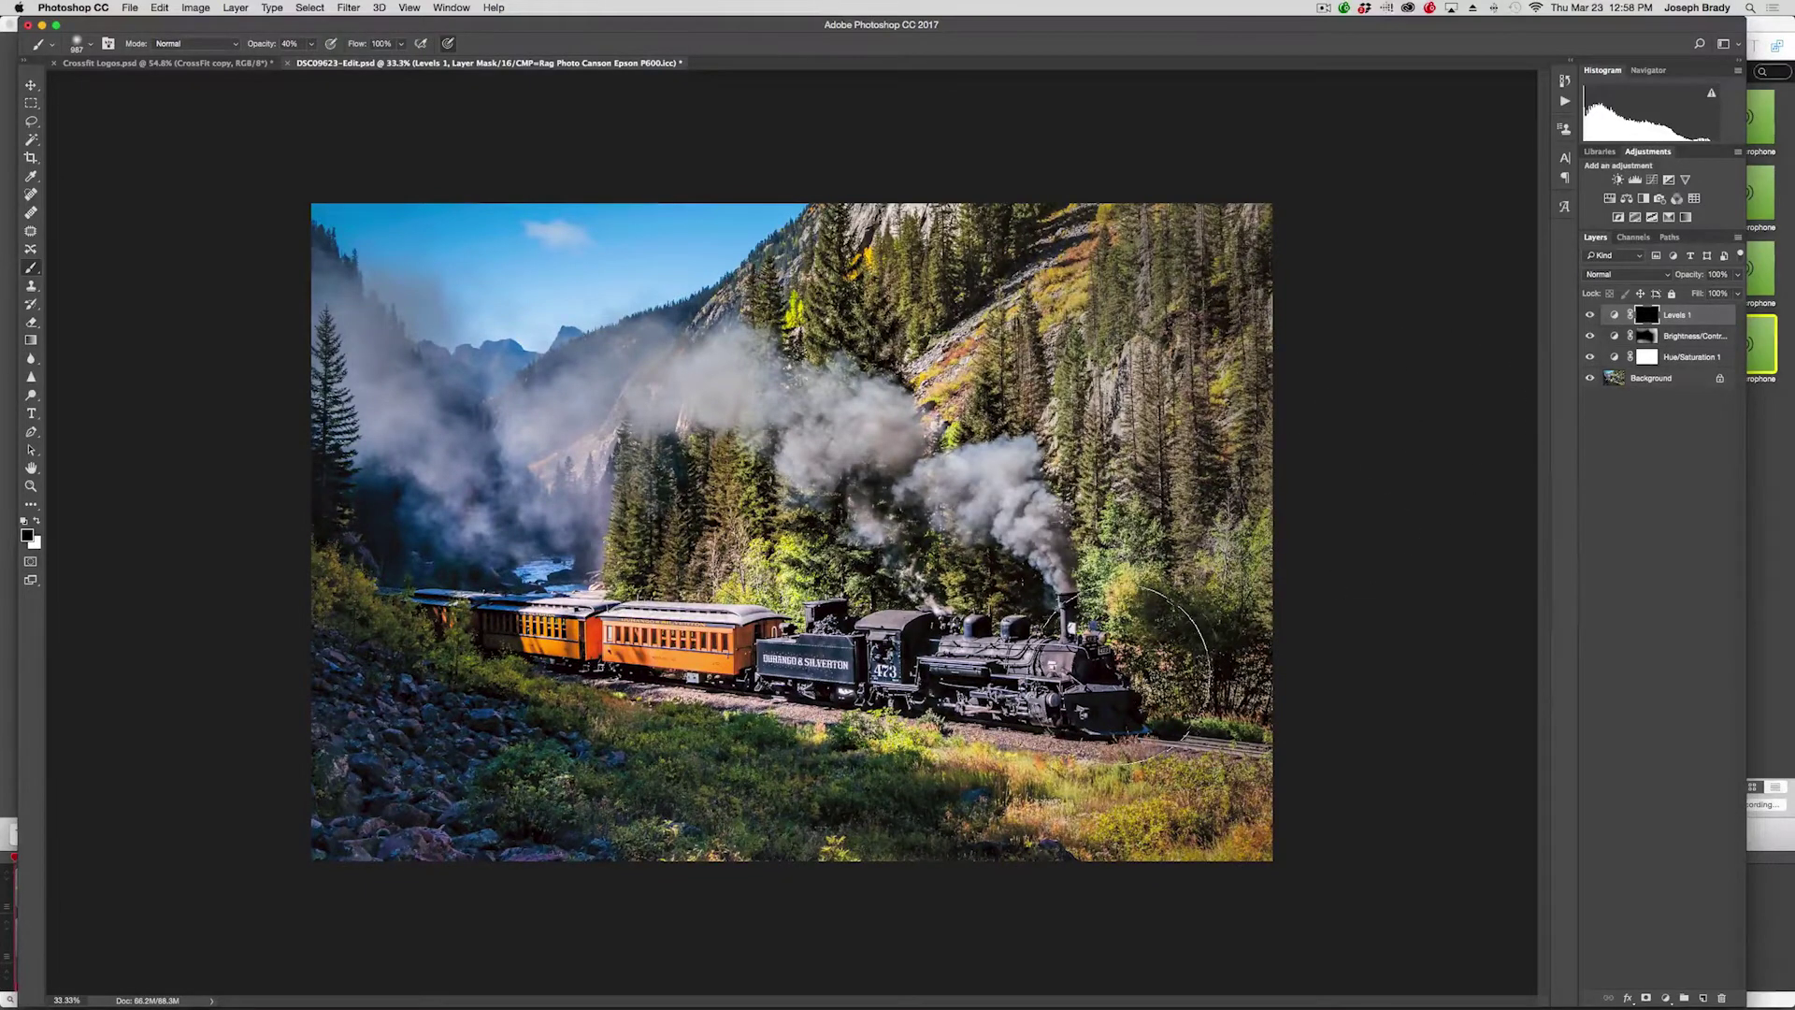
key("x")
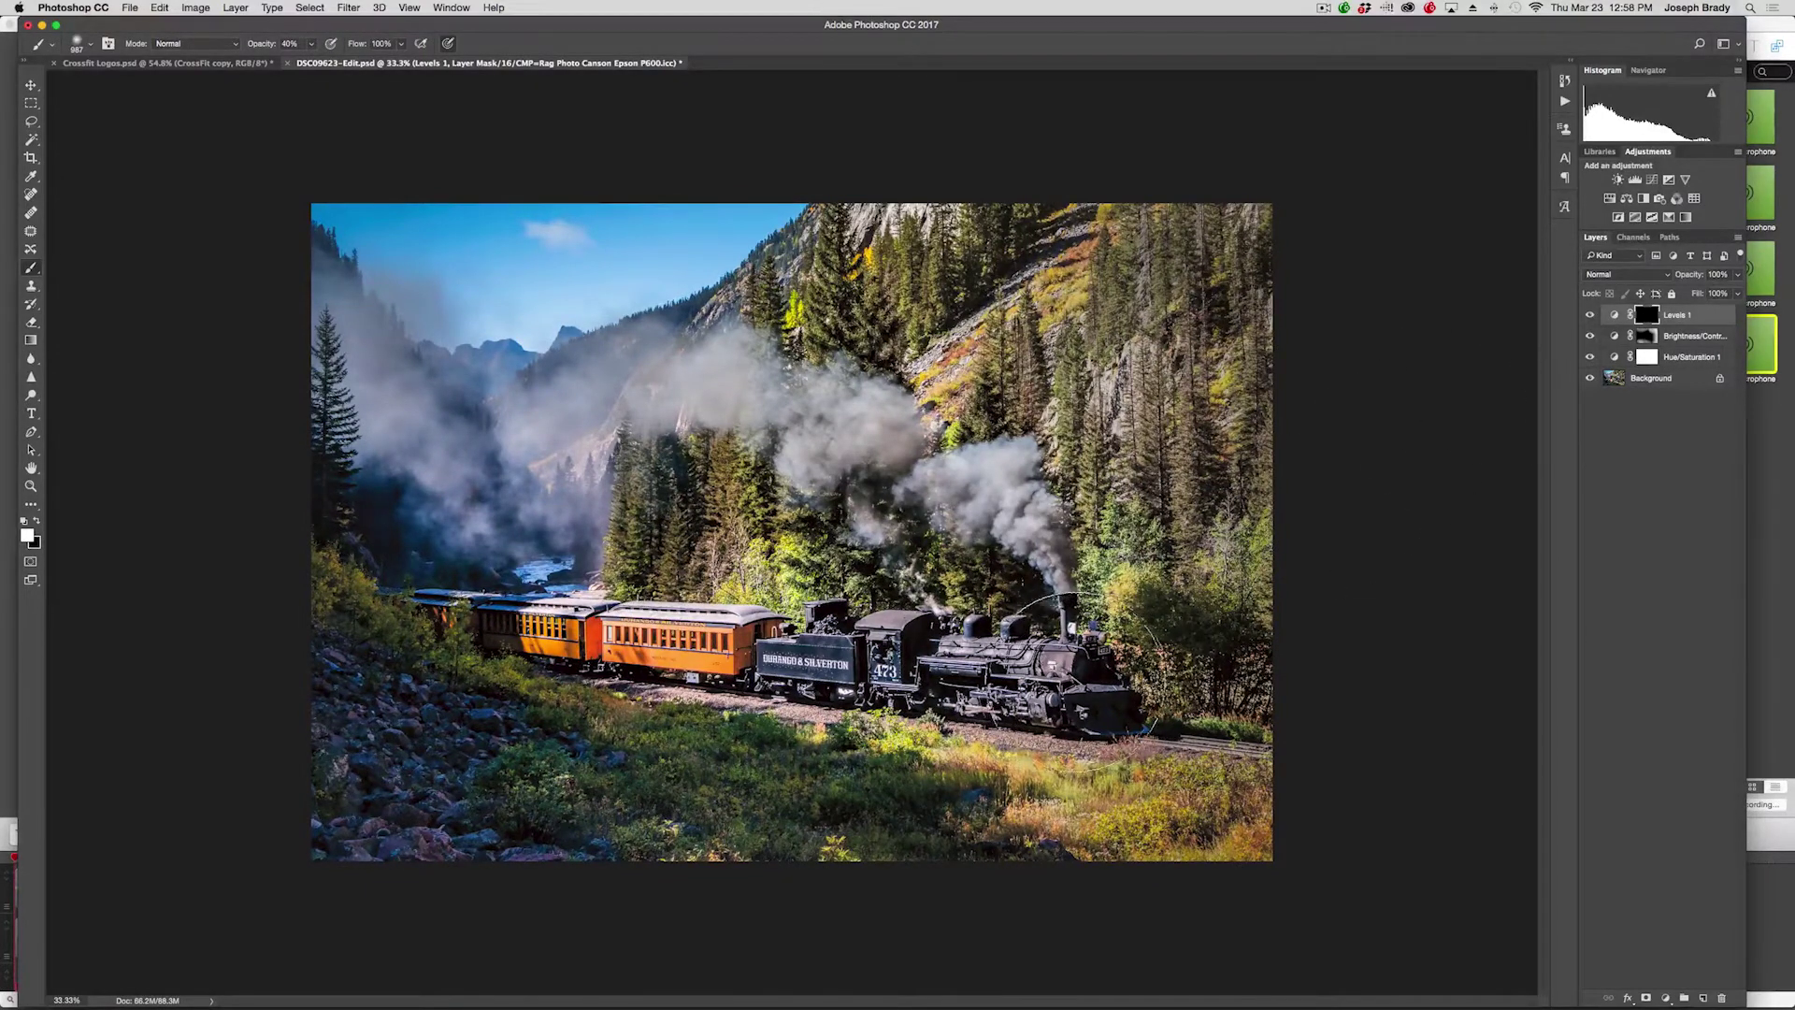
mouse_move(748, 599)
left_mouse_down()
mouse_move(486, 617)
mouse_move(1075, 669)
left_mouse_up()
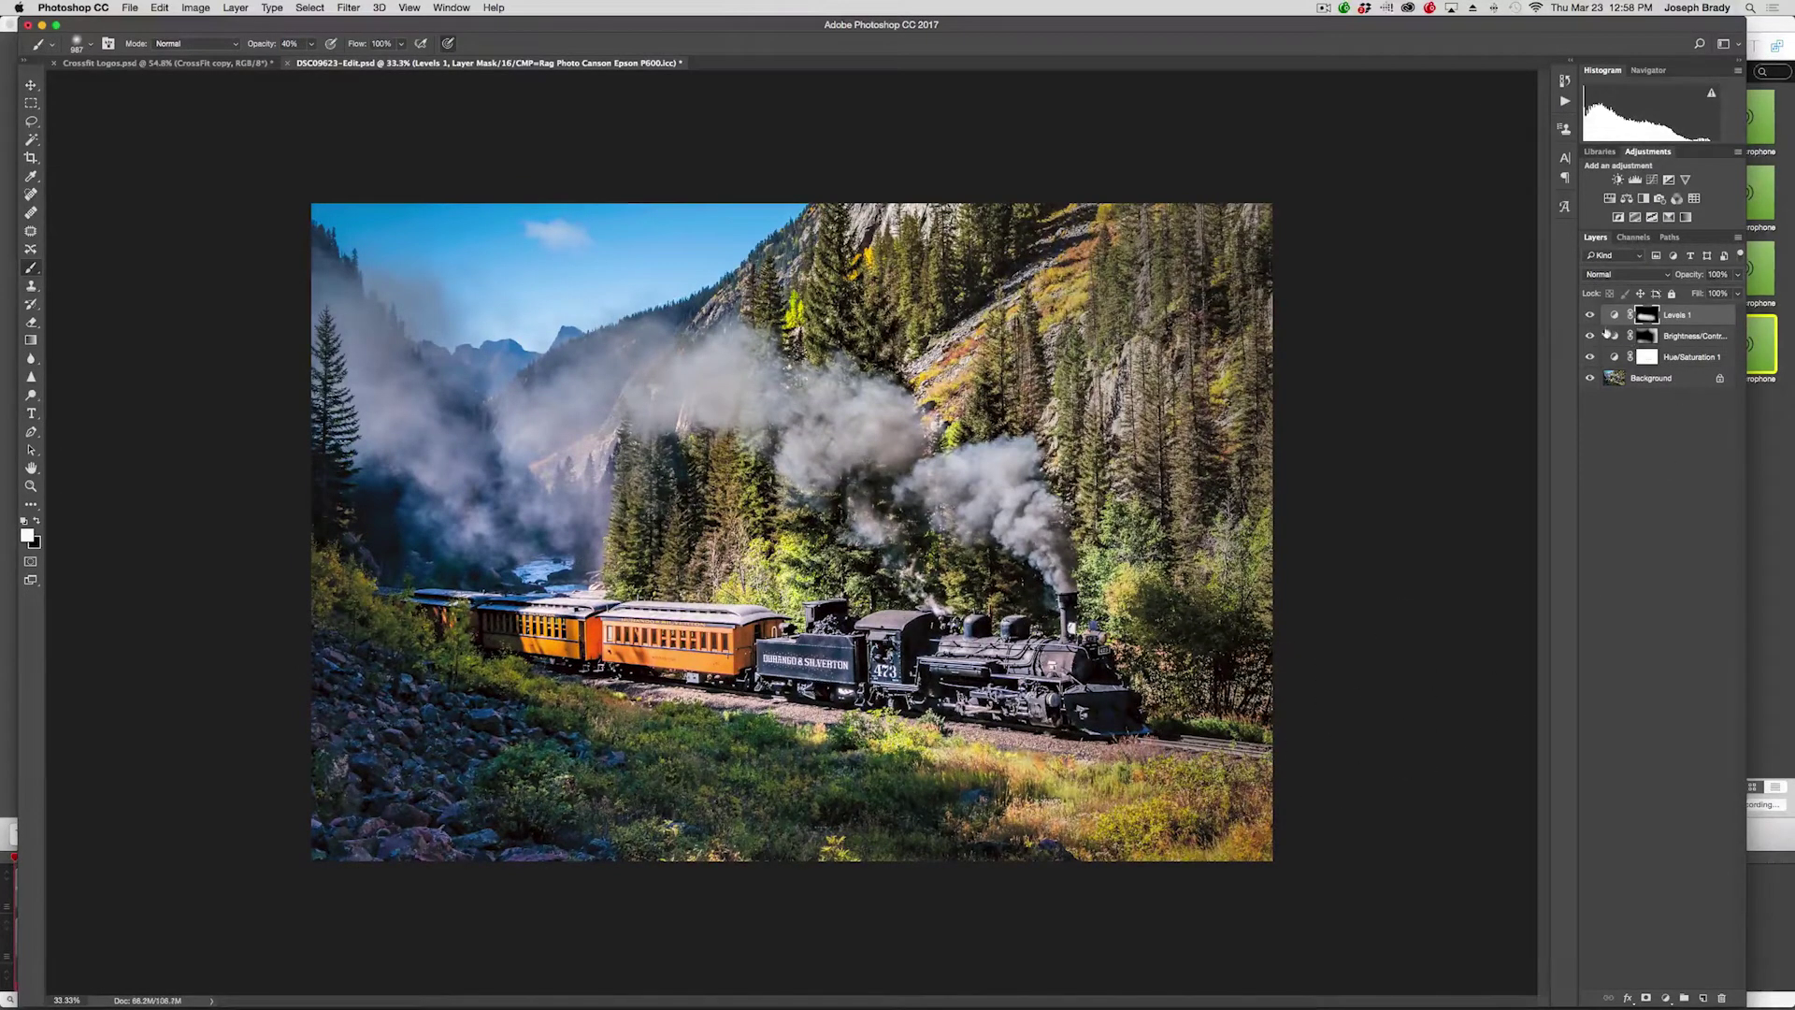
Step: Hide all three adjustment layers and show them again to compare the train photo before and after the edits
left_click_drag(1589, 315, 1599, 358)
left_click(1592, 357)
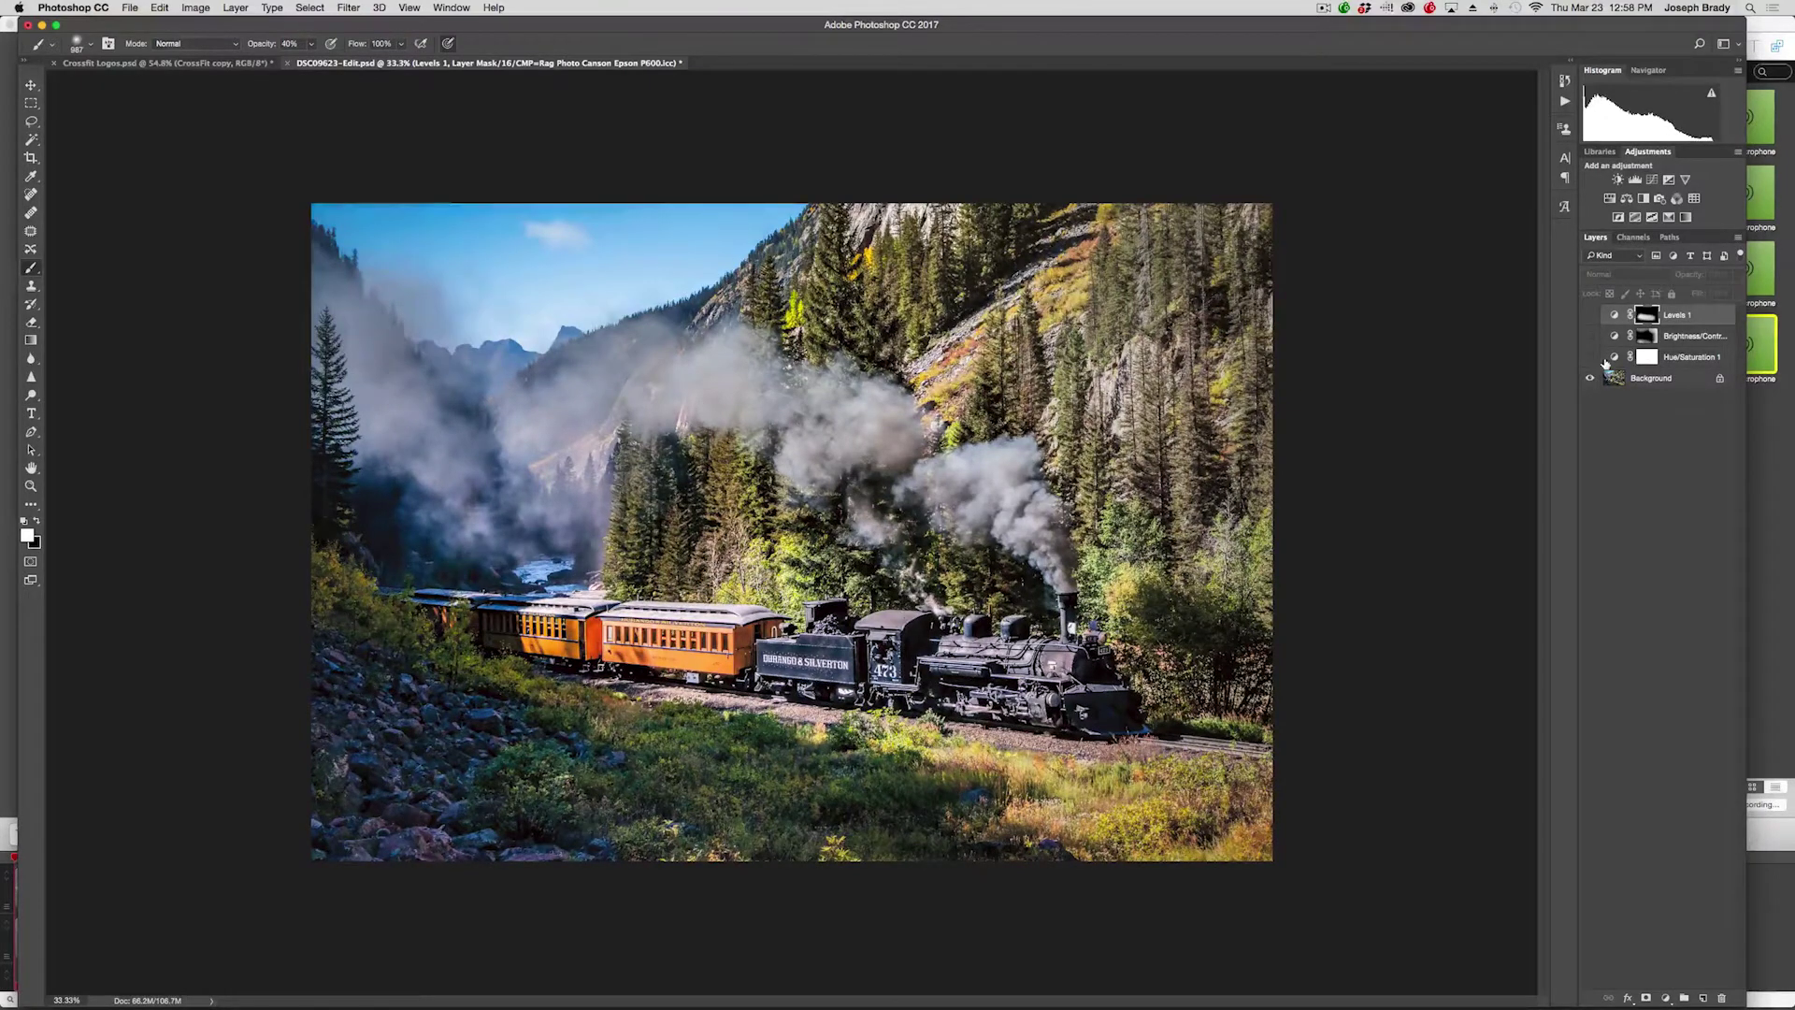
left_click(1591, 336)
left_click(1590, 315)
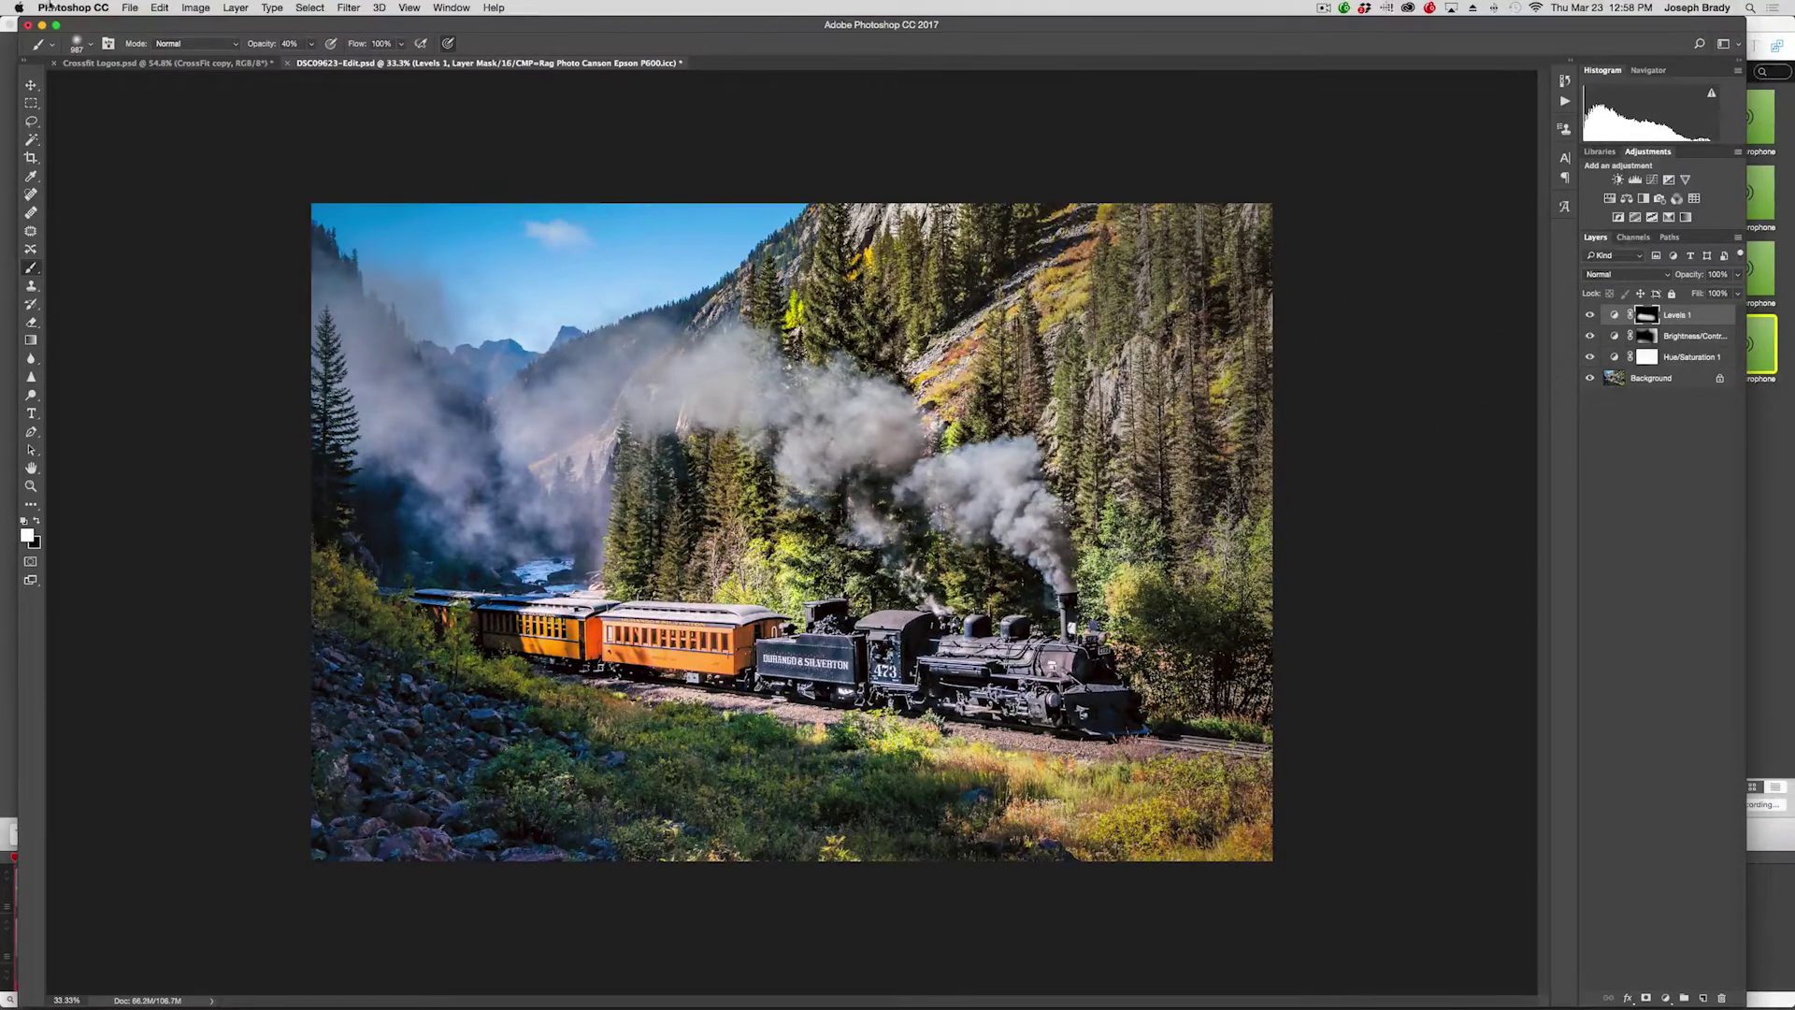
Step: Open the print settings for the train photo and choose the office EPSON SC-P600 as the printer
left_click(127, 8)
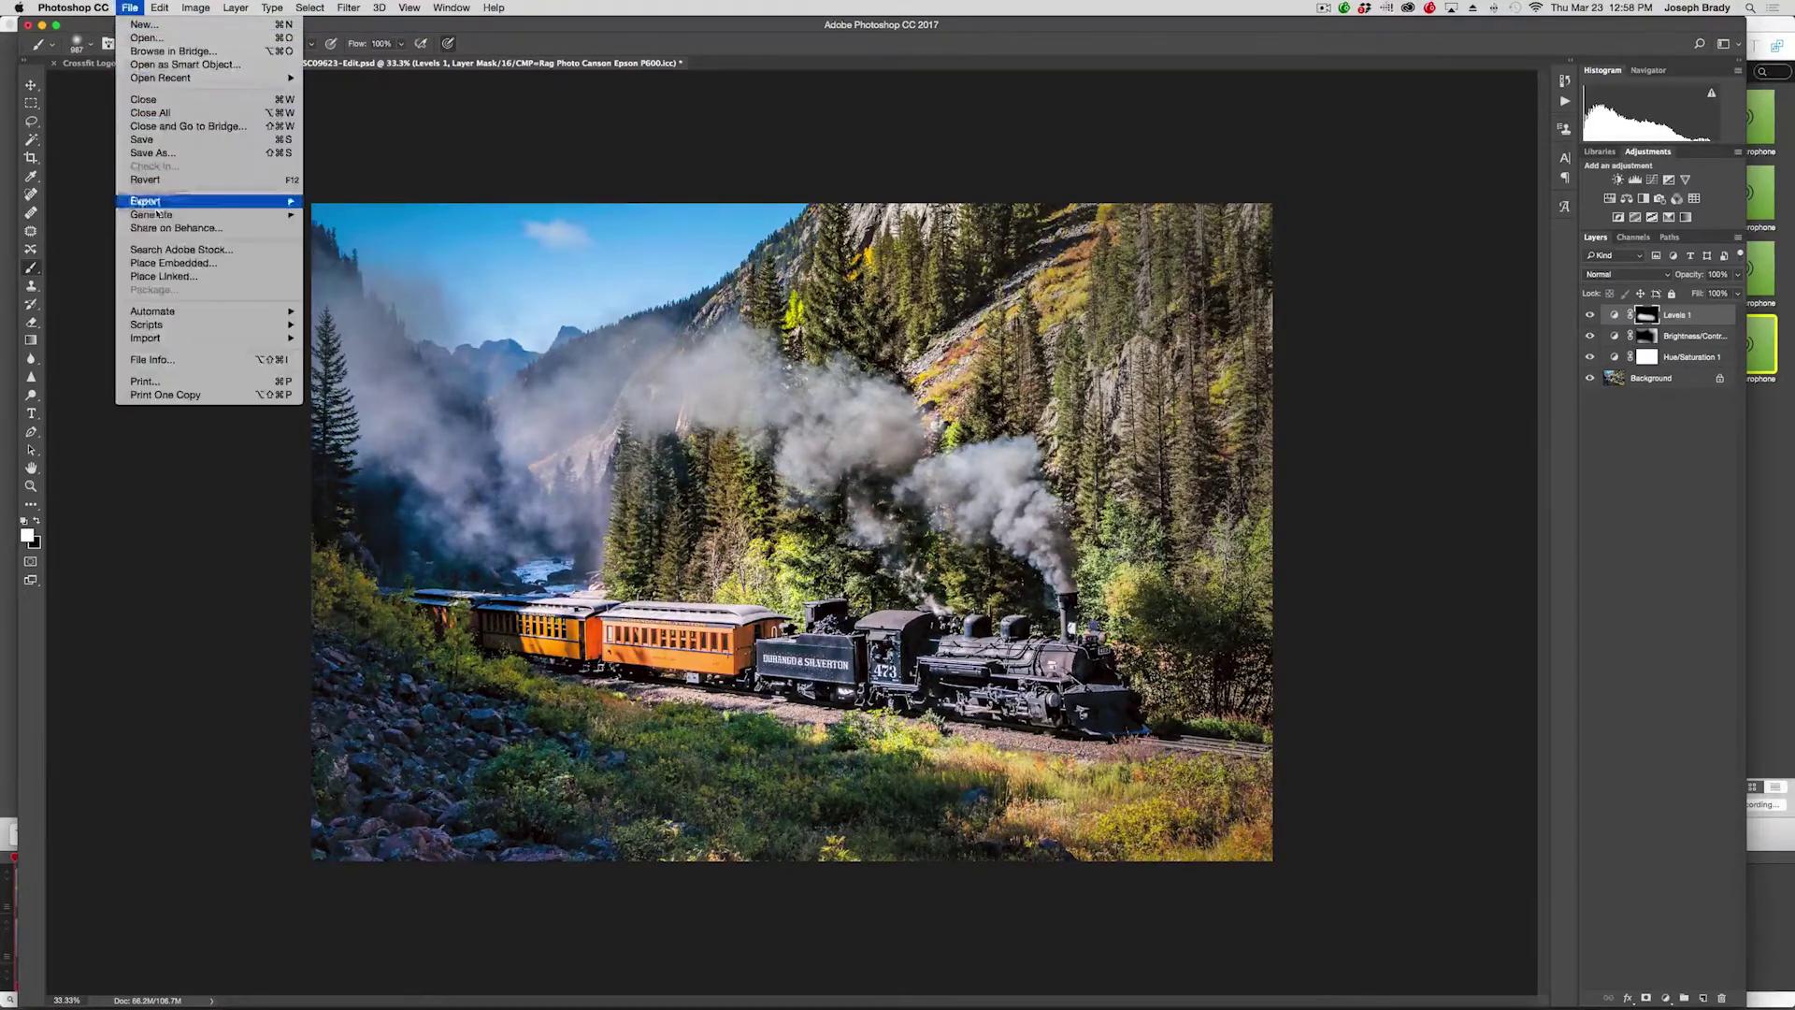
left_click(194, 383)
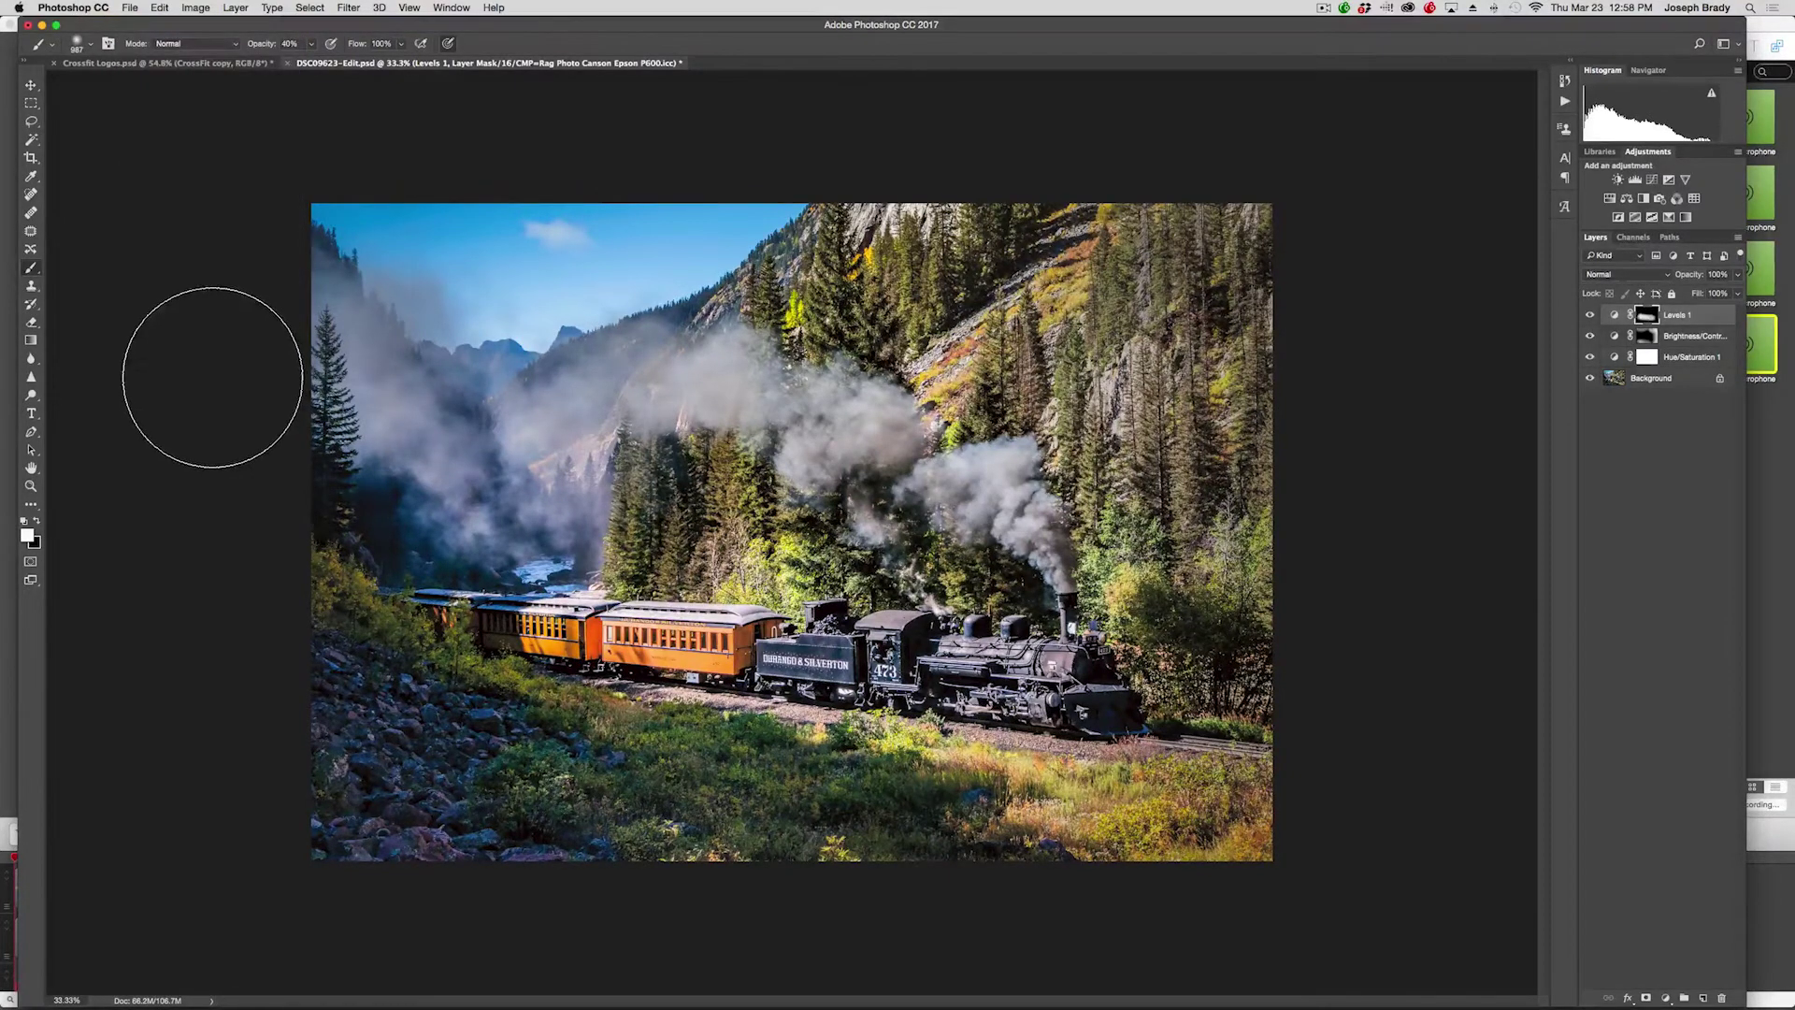
left_click_drag(1574, 220, 1275, 231)
left_click(1373, 253)
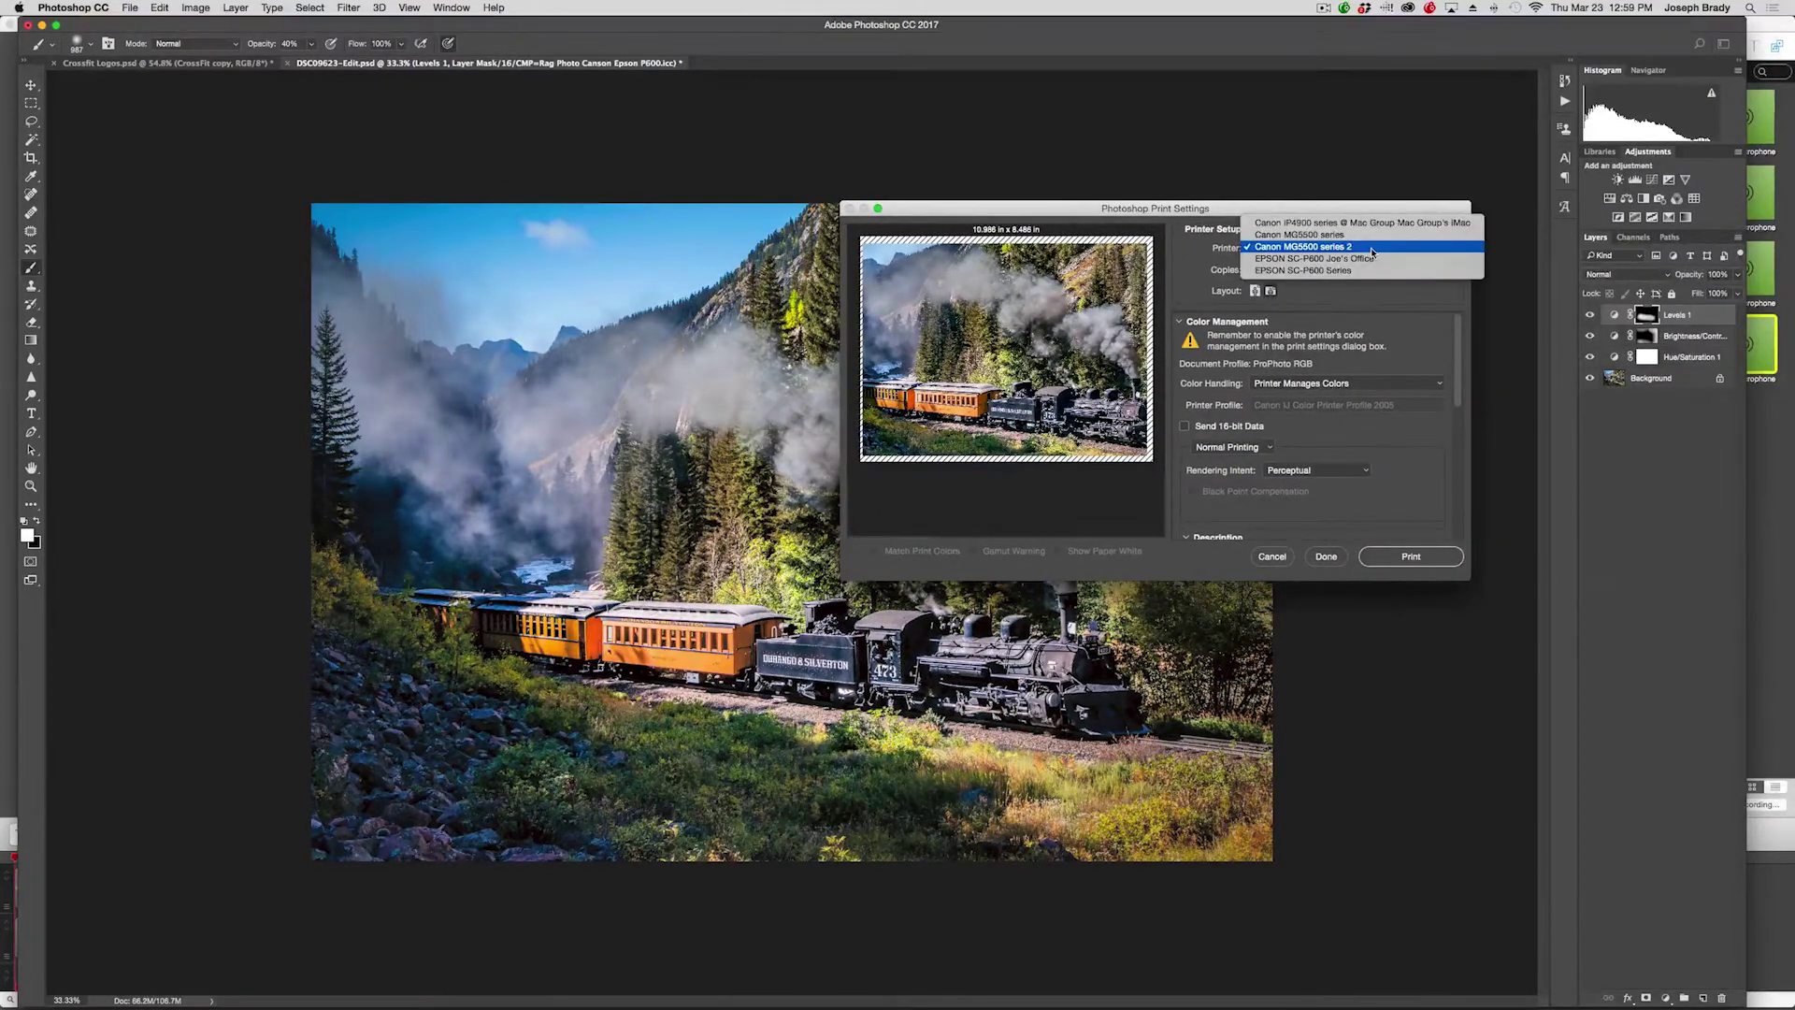
left_click(1387, 258)
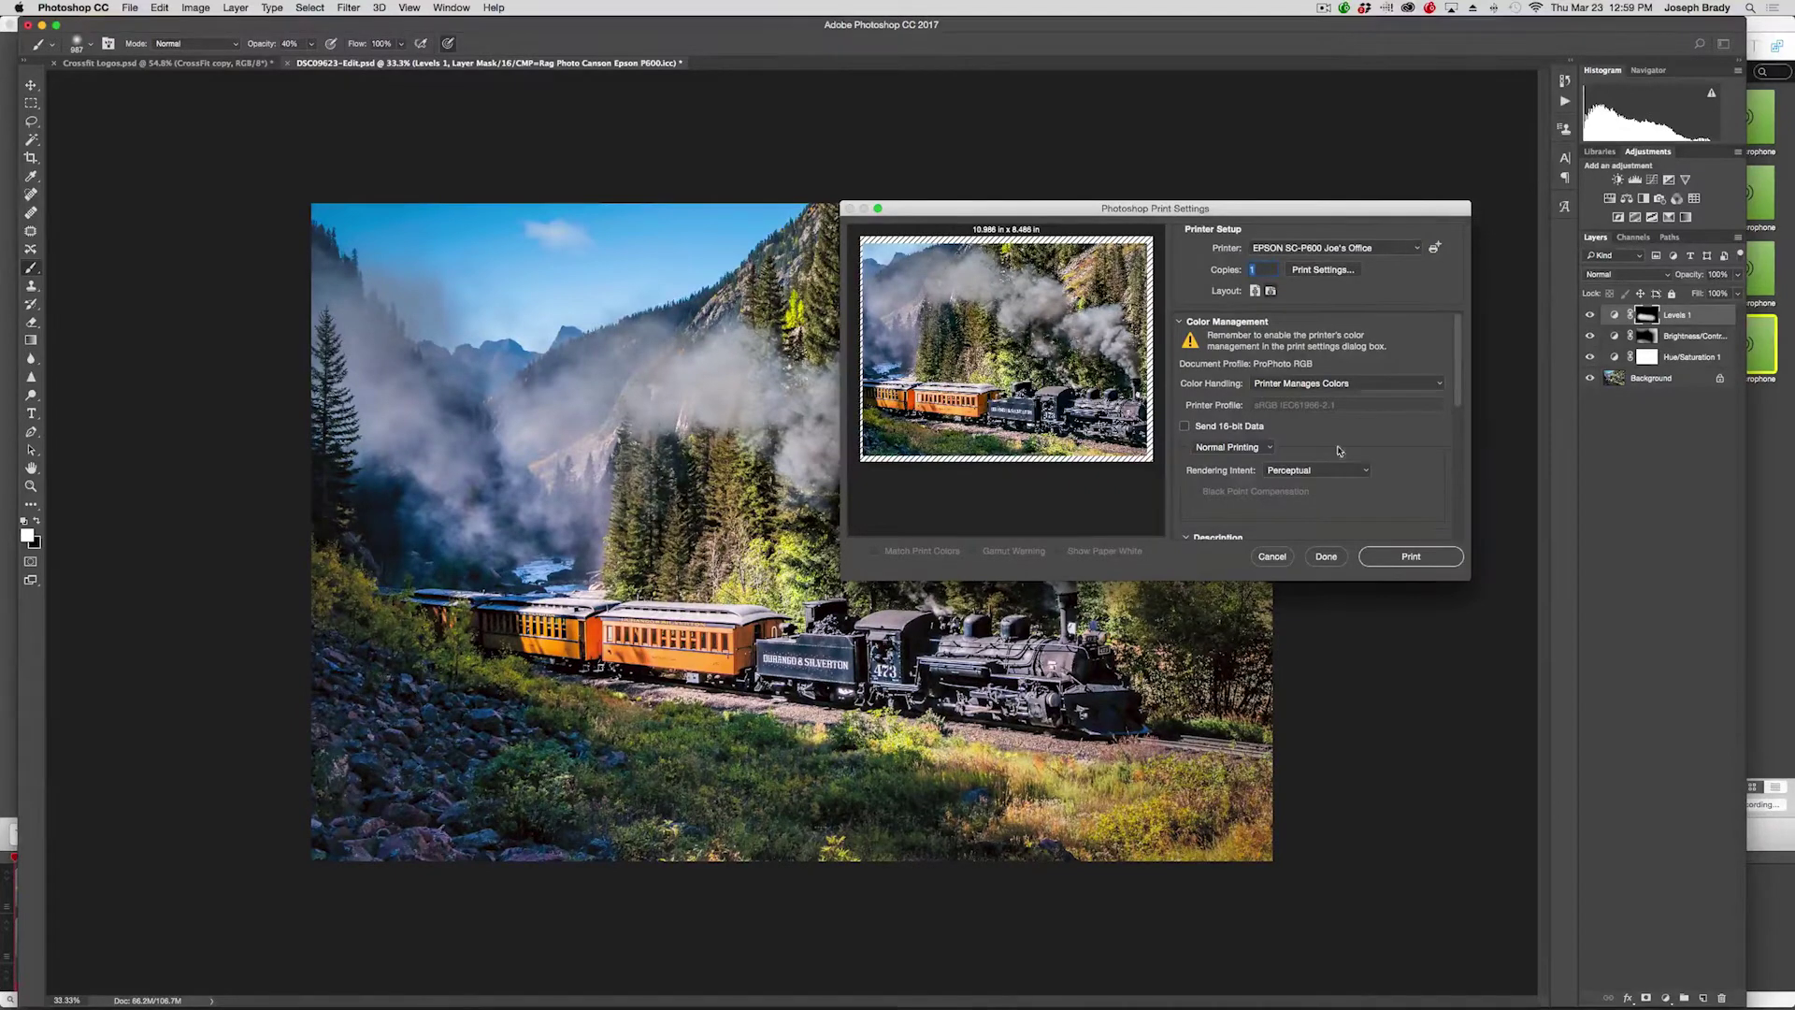
Step: Set the paper size to 13x19, check the driver's media type and output resolution, and save the printer settings
left_click(1330, 271)
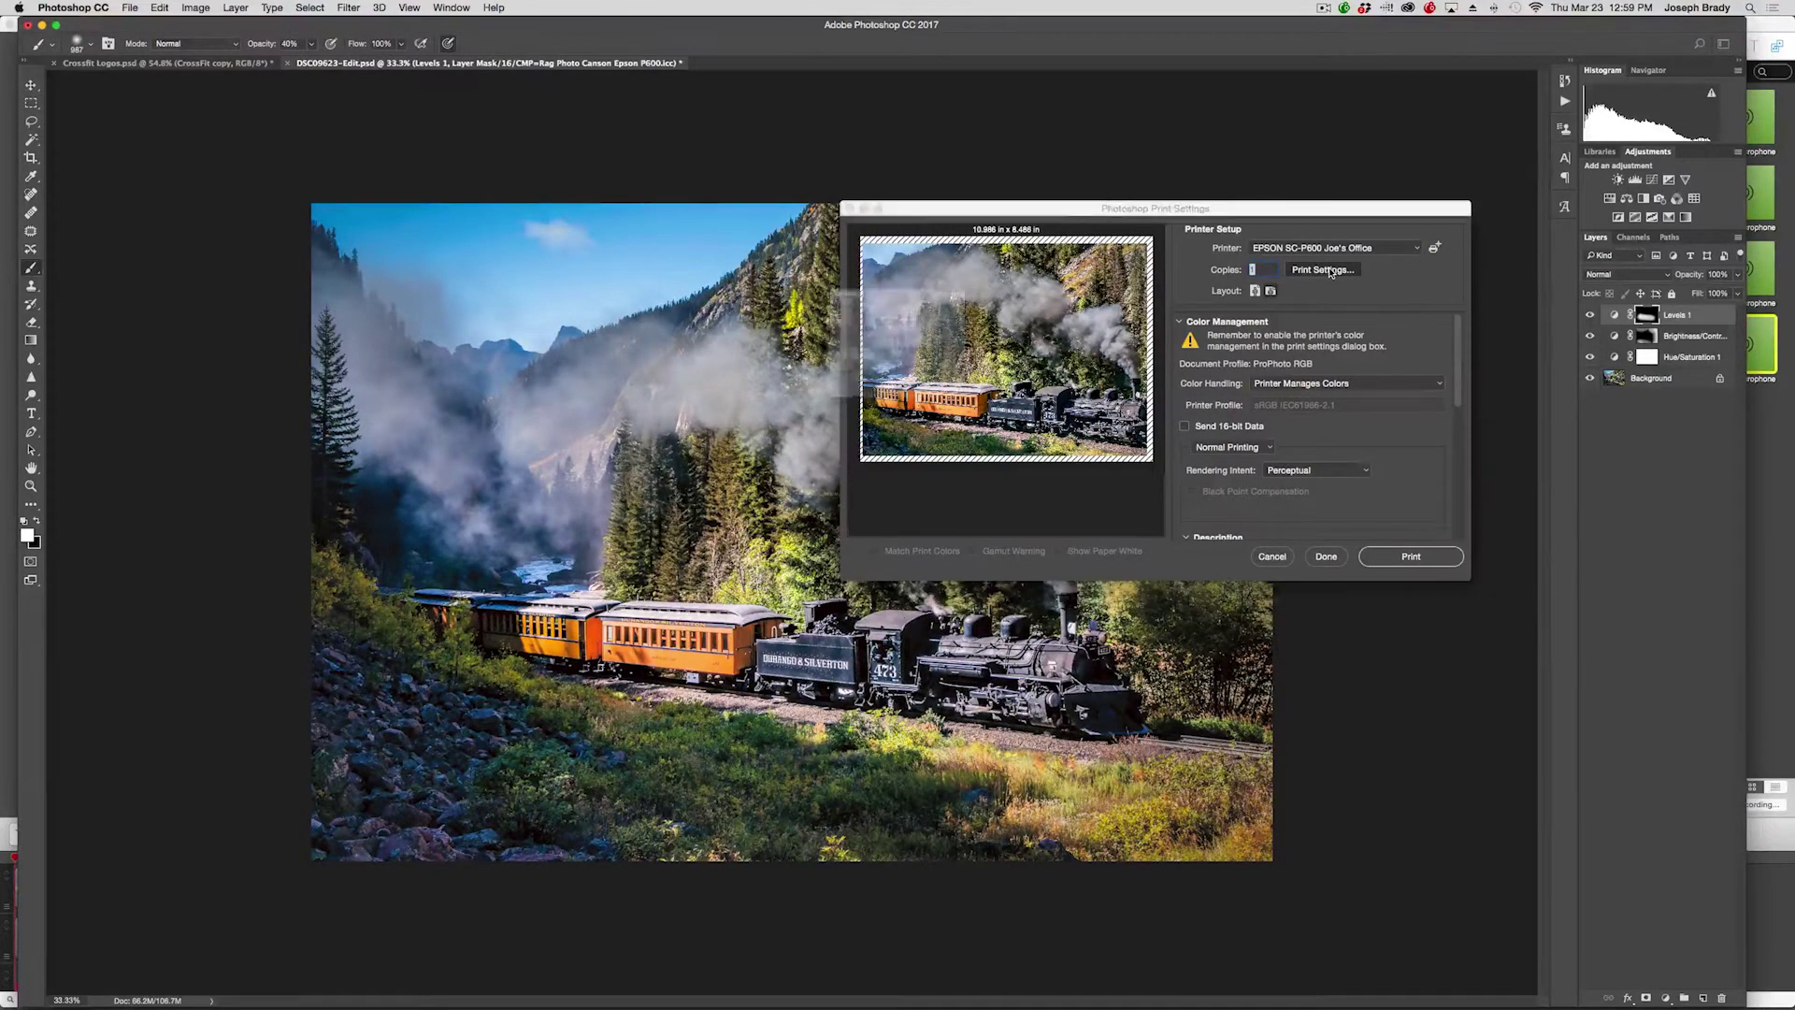
left_click(906, 297)
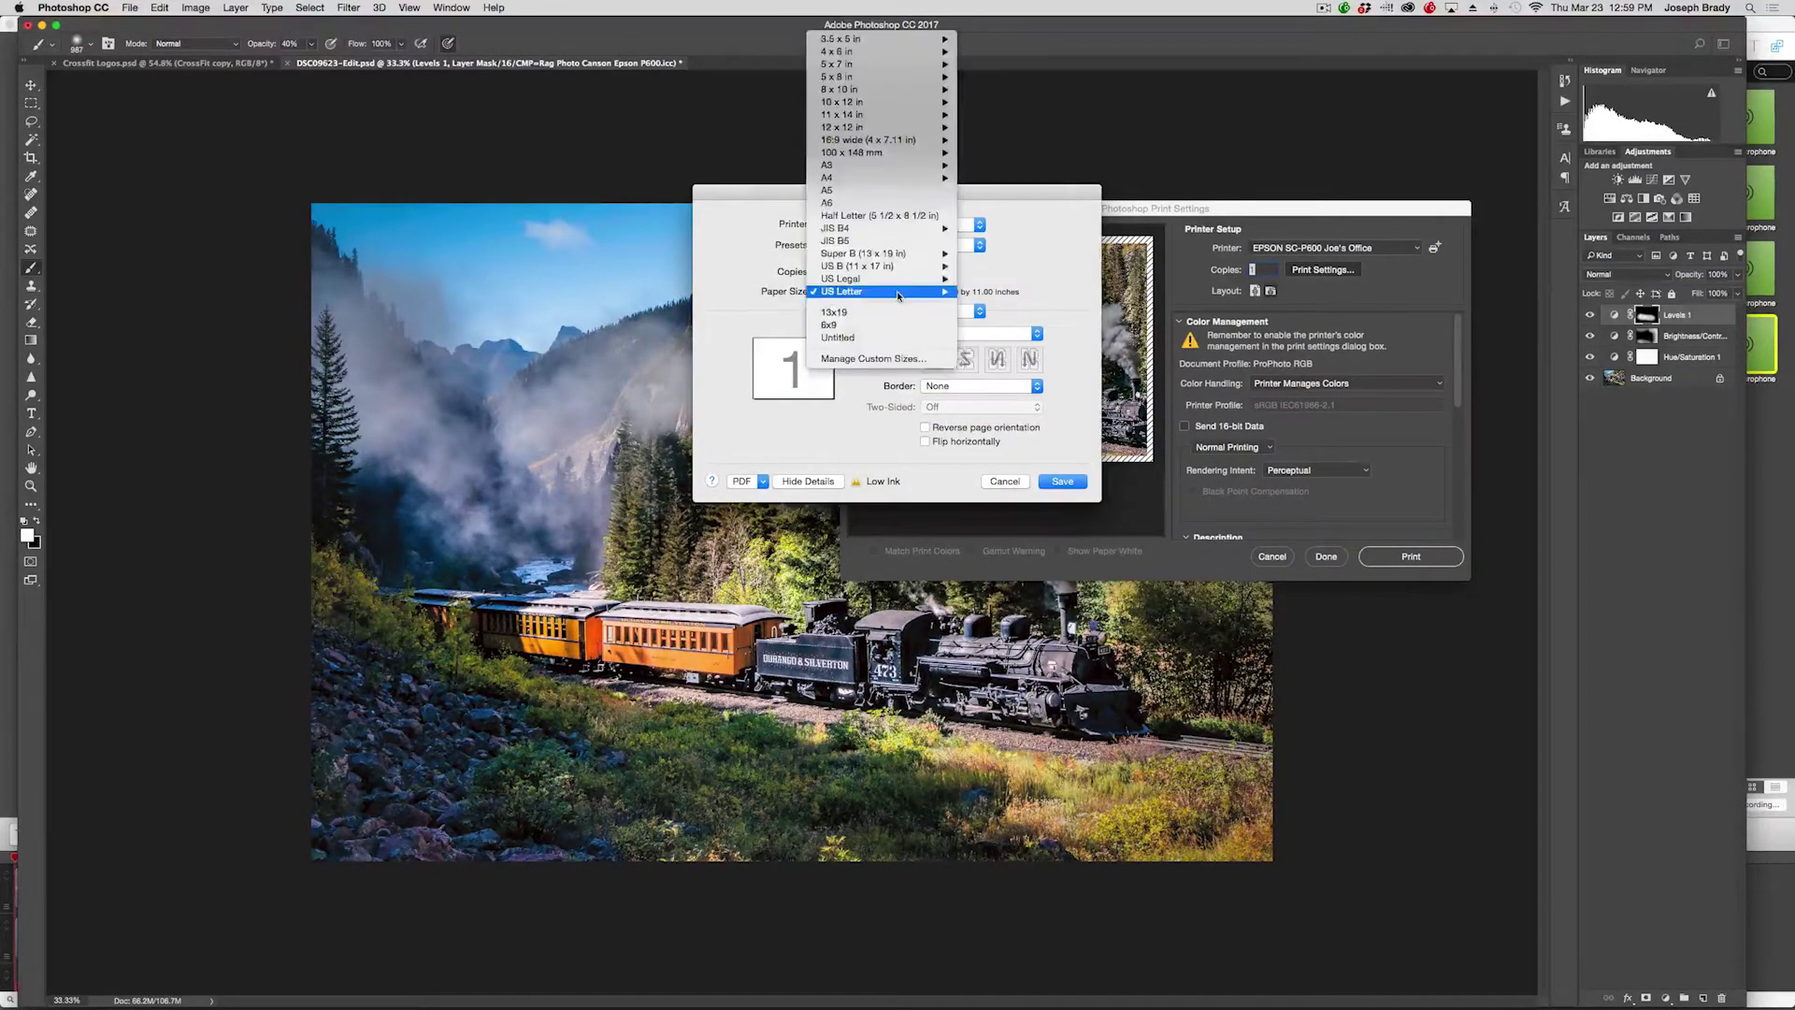
left_click(895, 314)
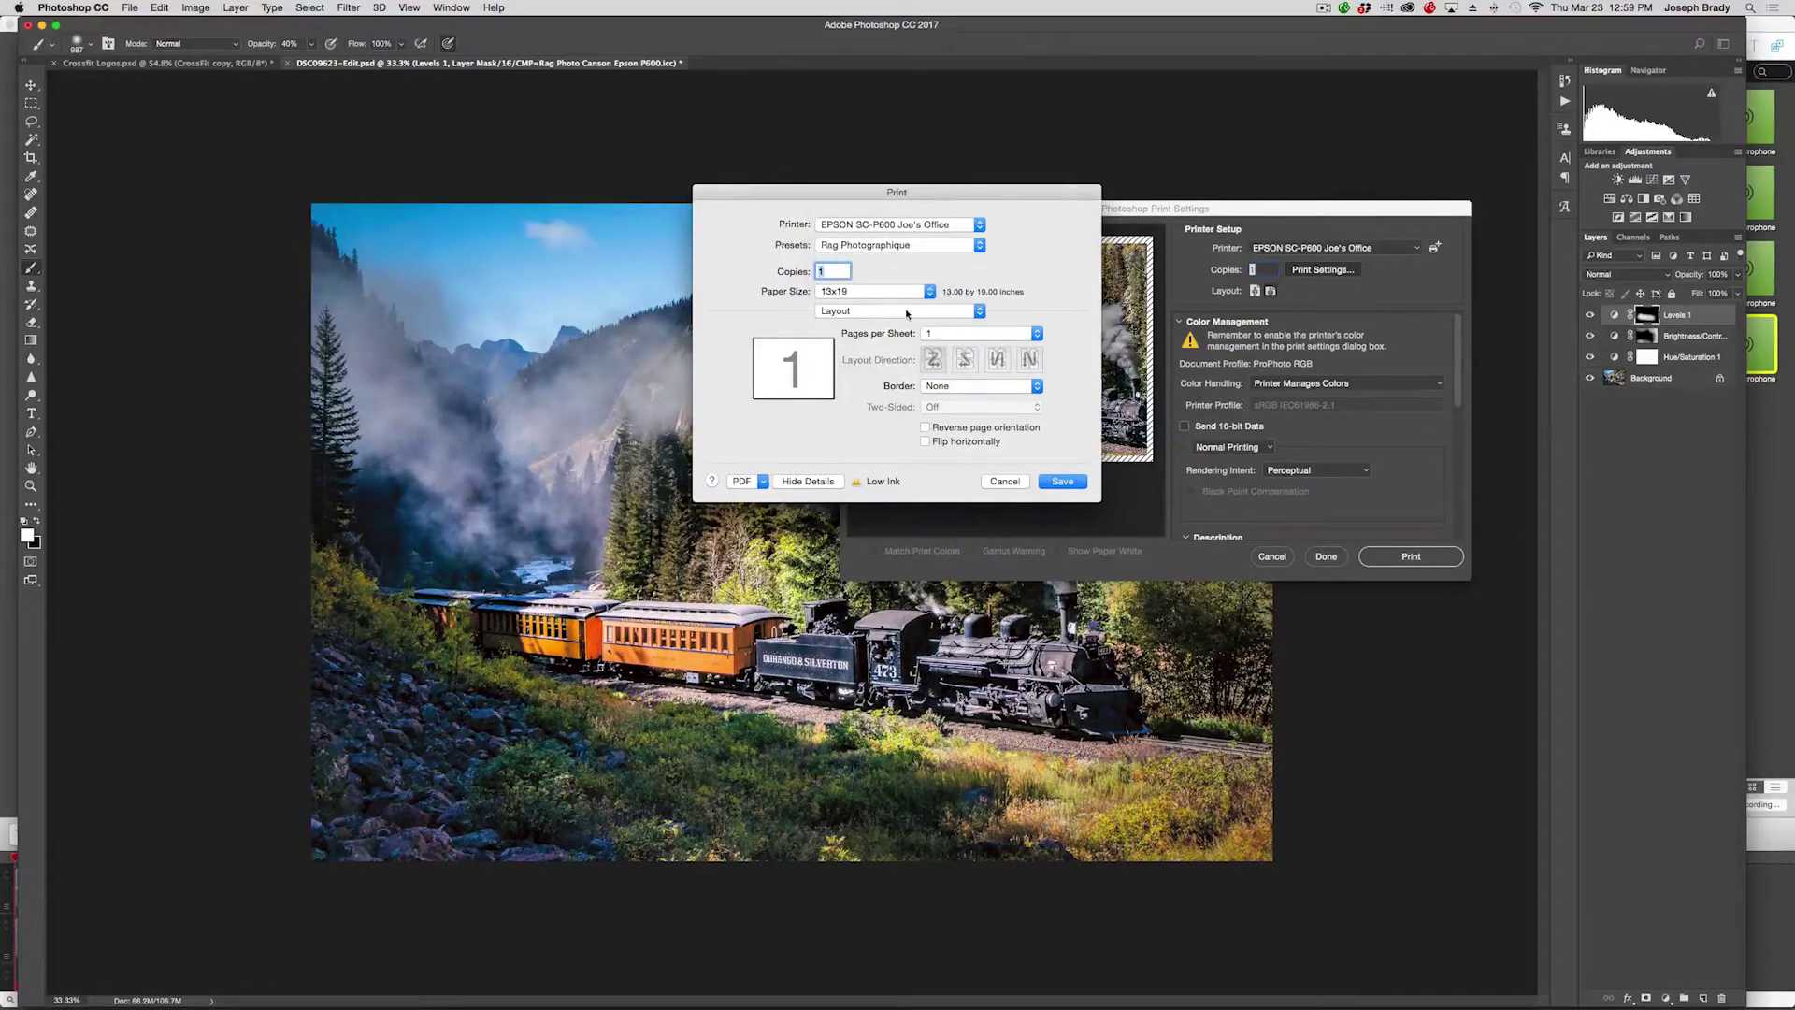
left_click(896, 312)
left_click(920, 373)
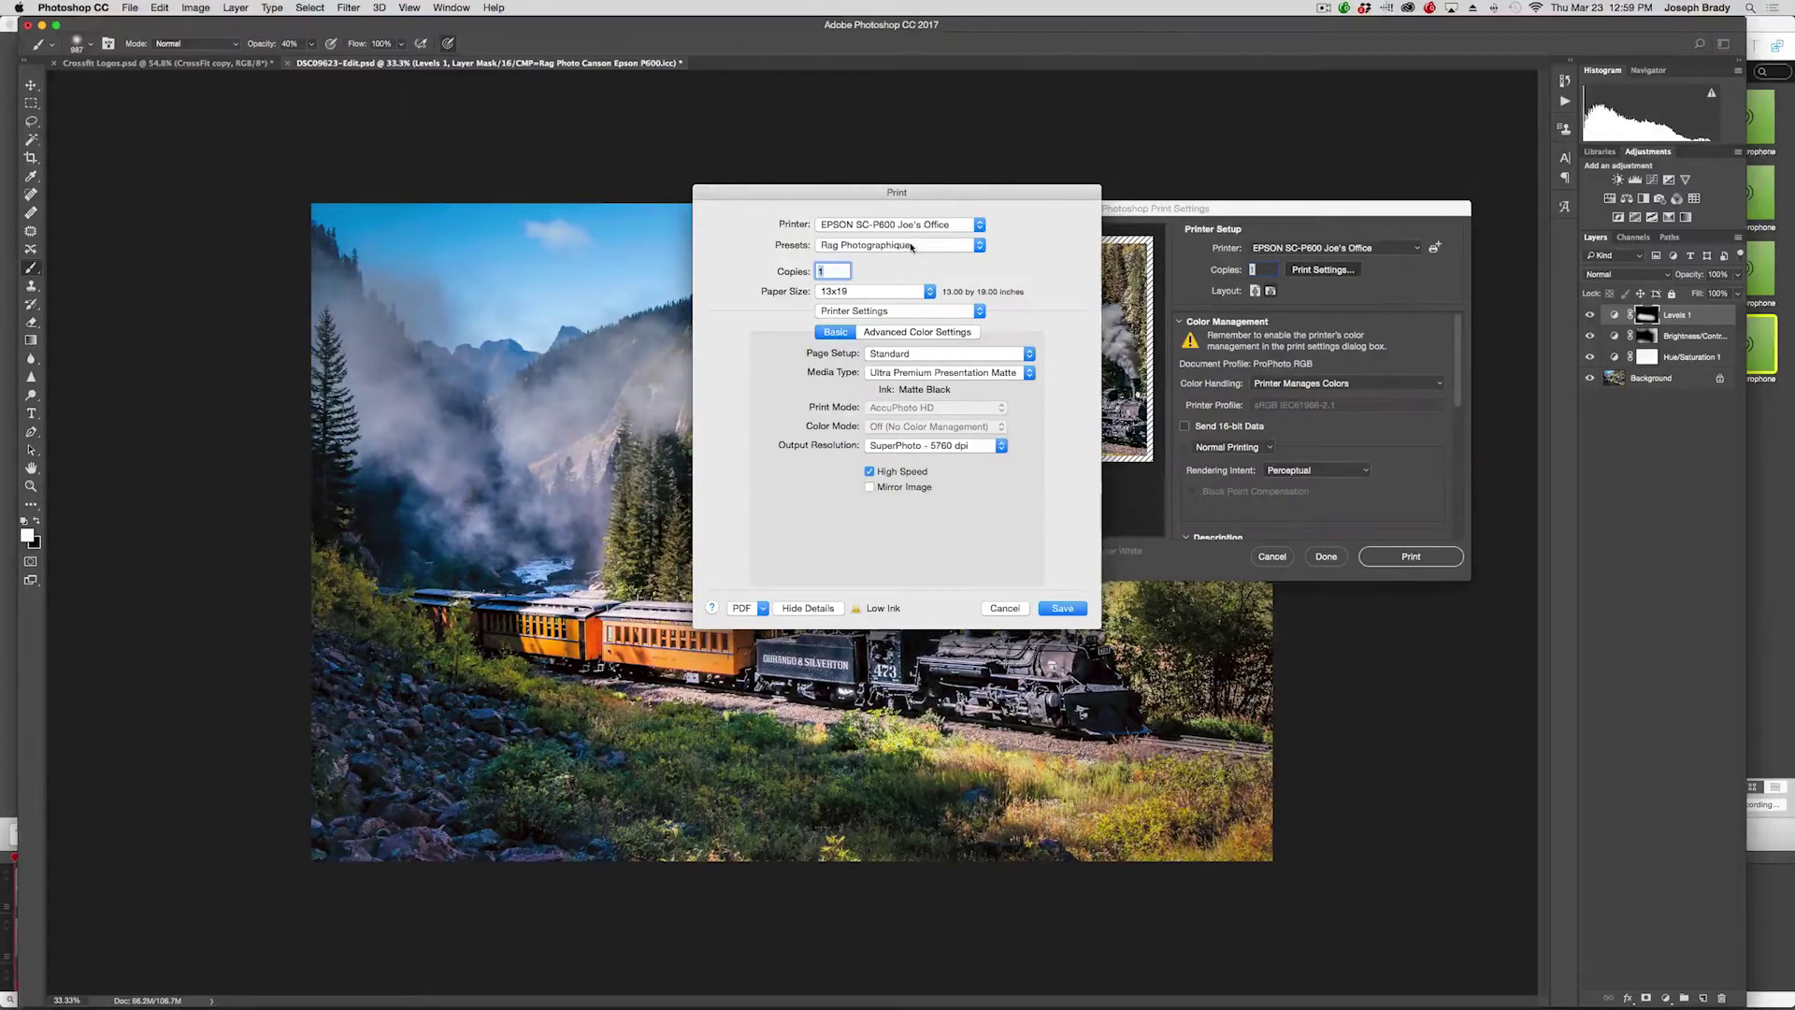
left_click(1063, 609)
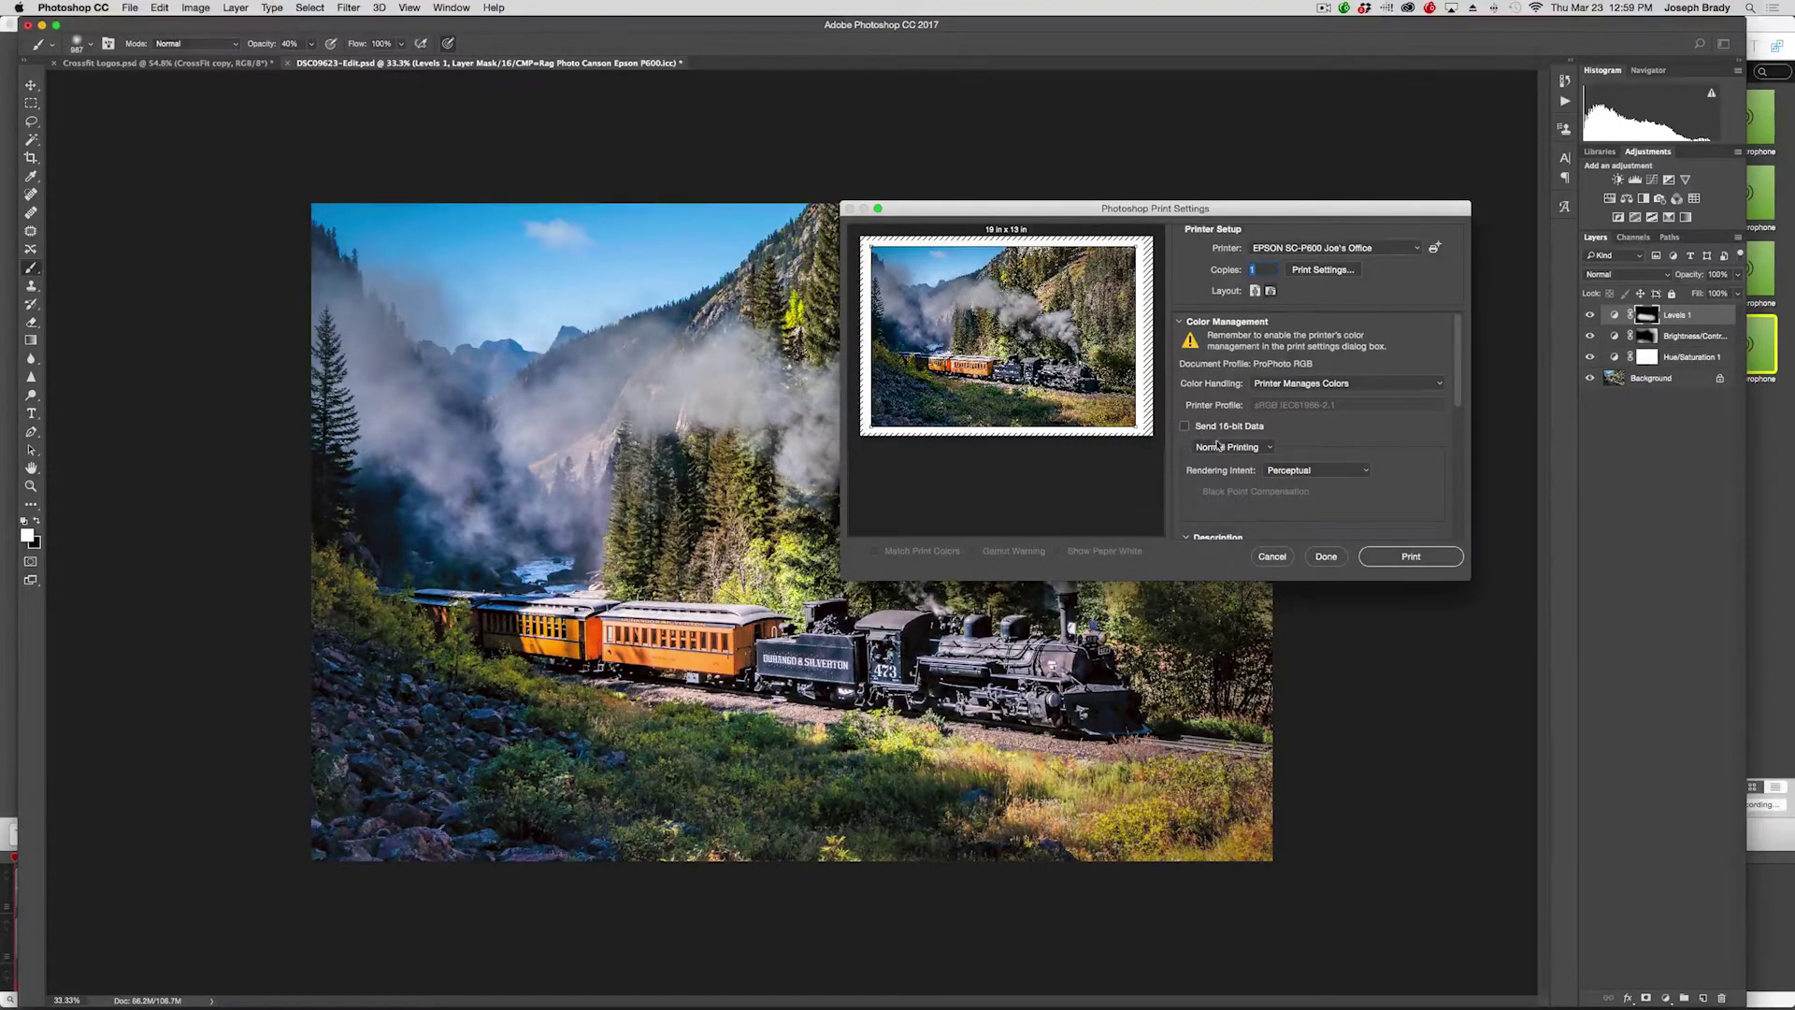
Step: Enable sending 16-bit data and let Photoshop manage colors with the printer profile CMP=Rag Photo Canson Epson P600.icc
left_click(1184, 427)
left_click(1326, 385)
left_click(1346, 383)
left_click(1307, 385)
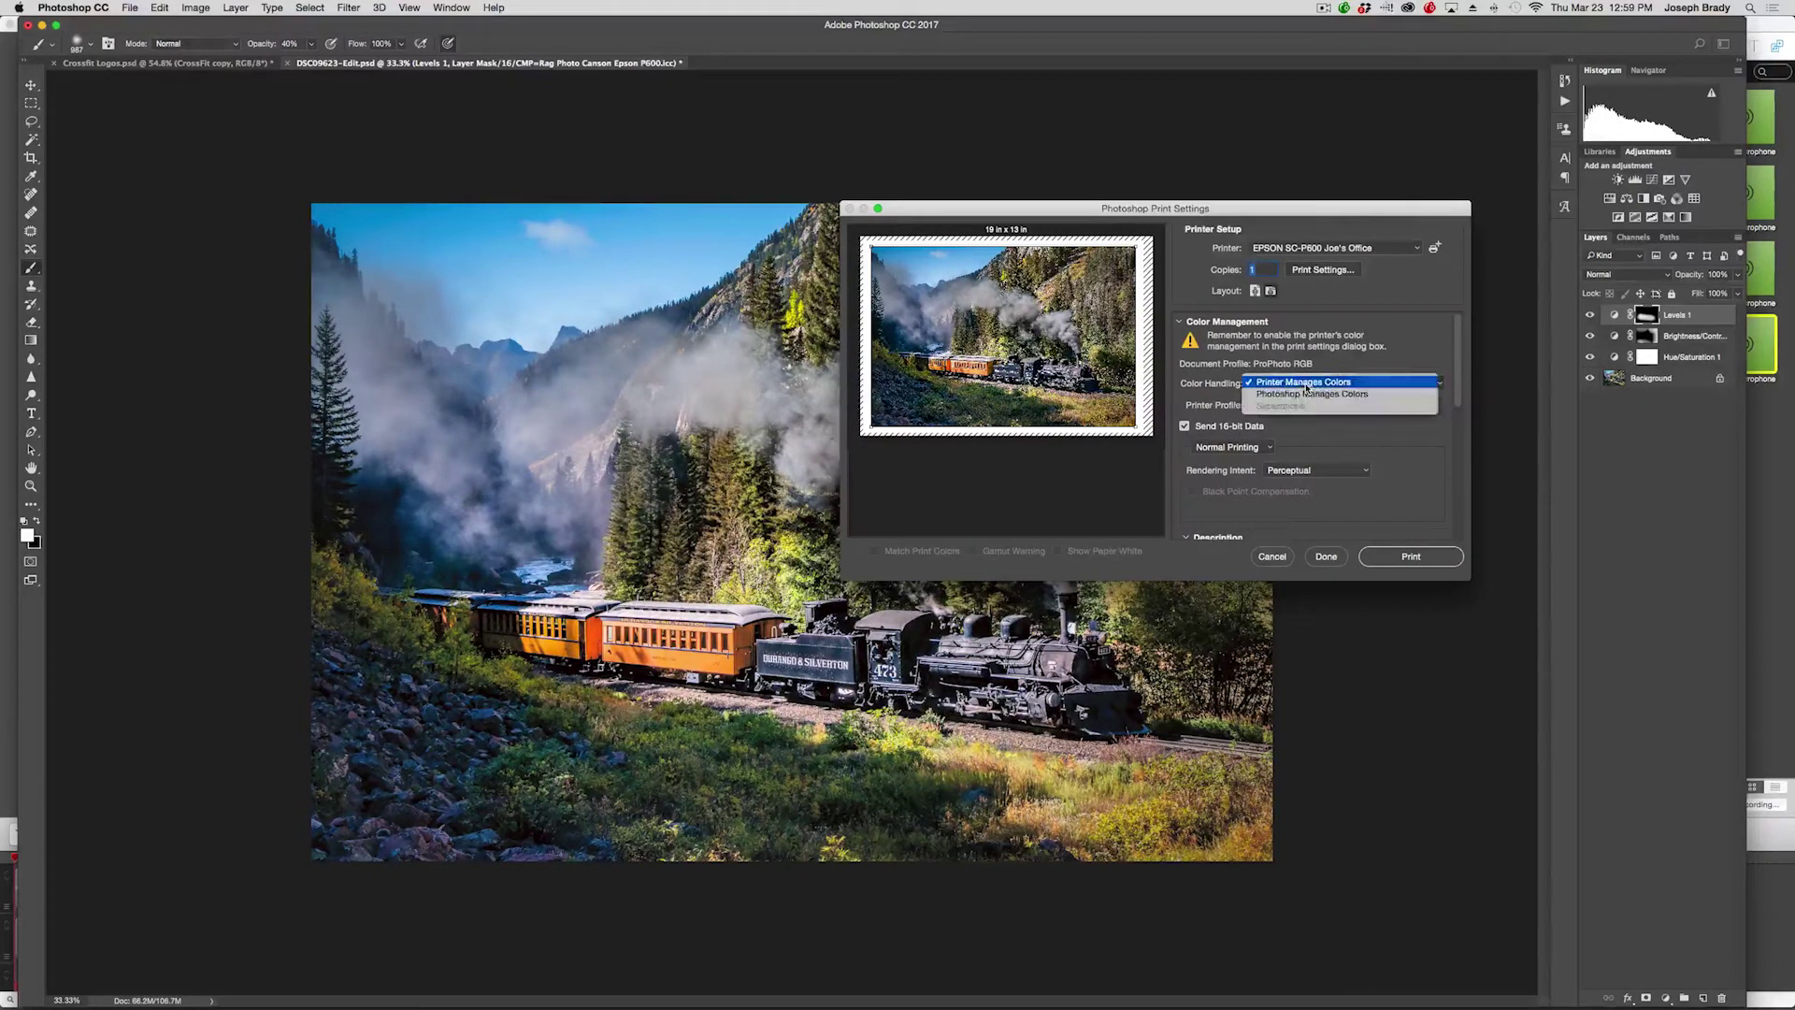
left_click(1307, 400)
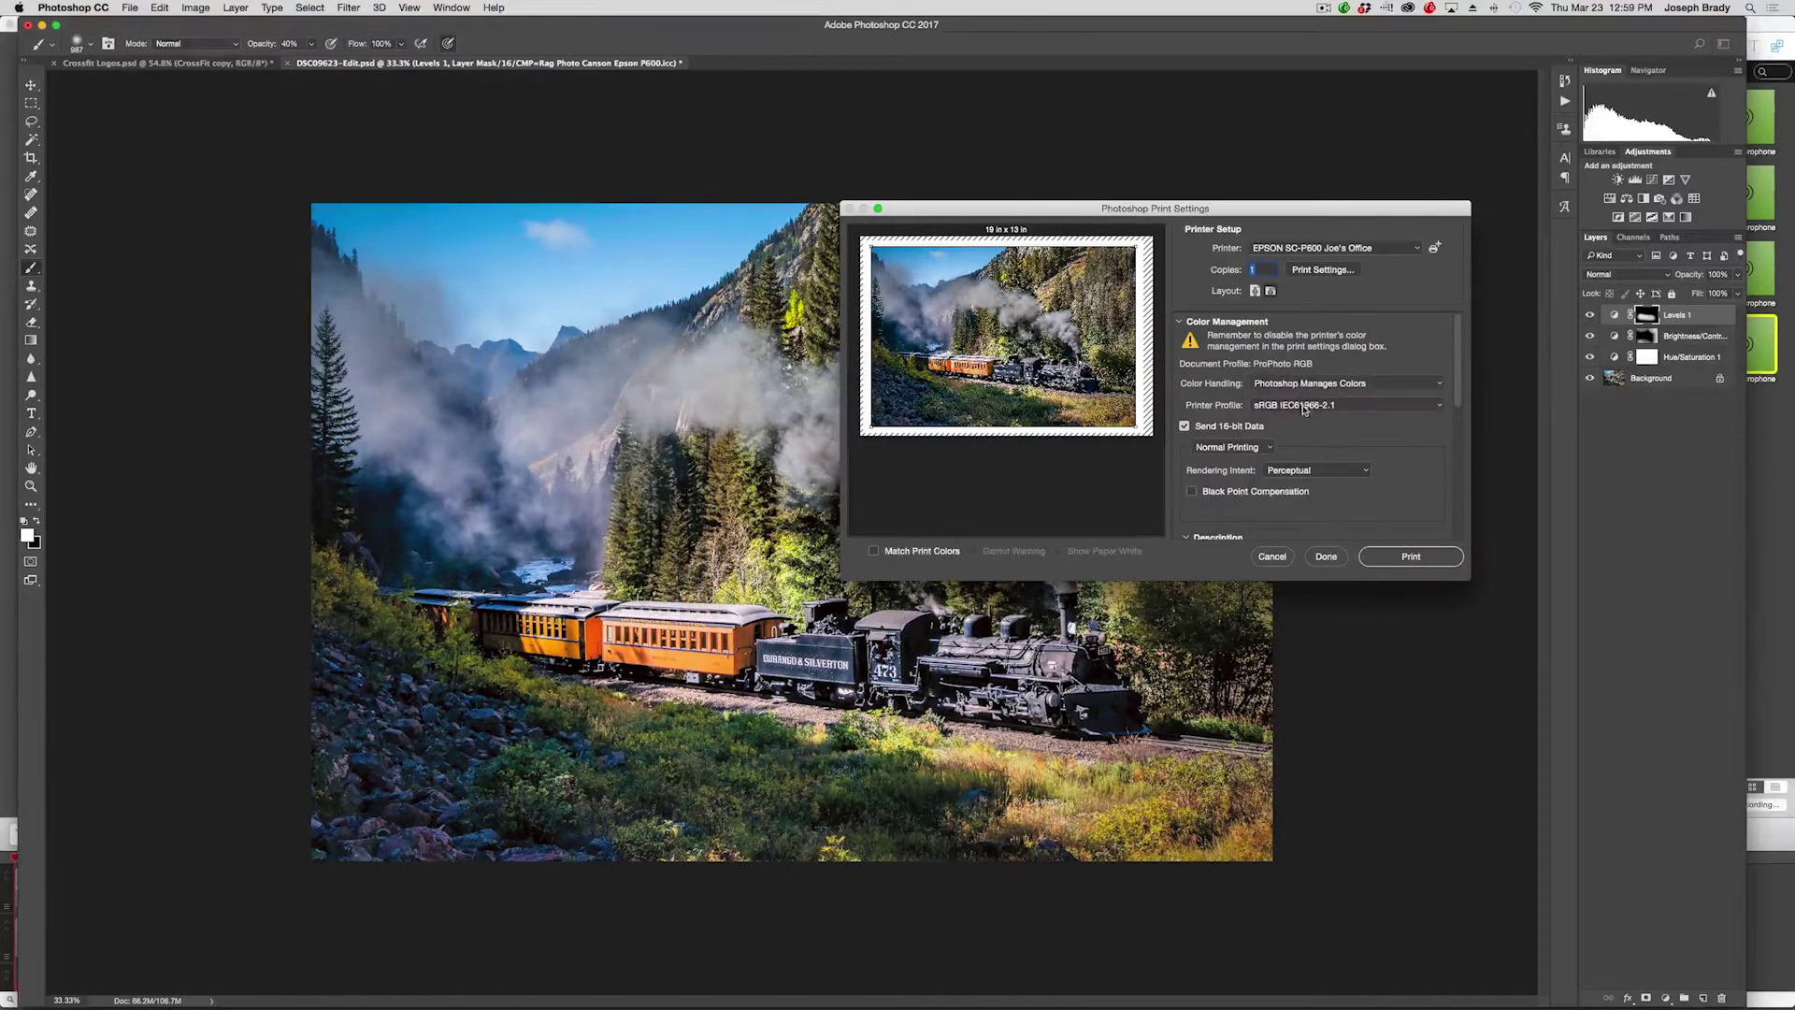
left_click(1307, 405)
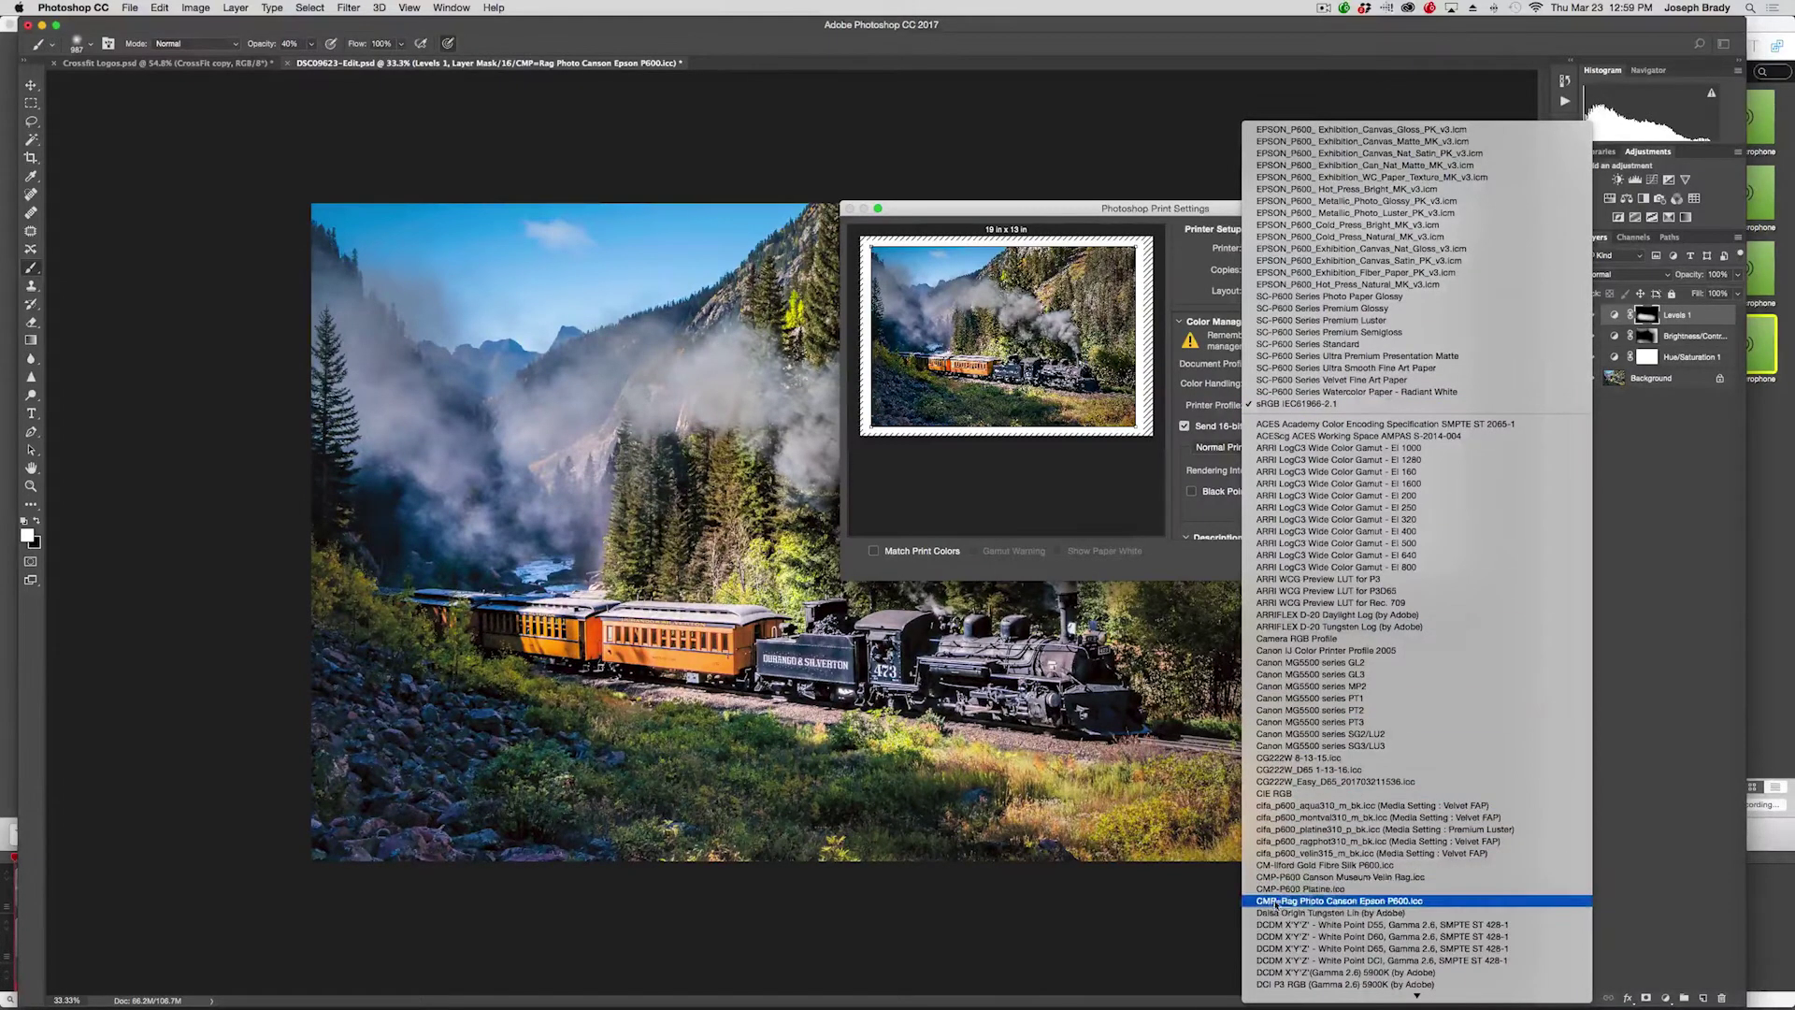
left_click(1347, 900)
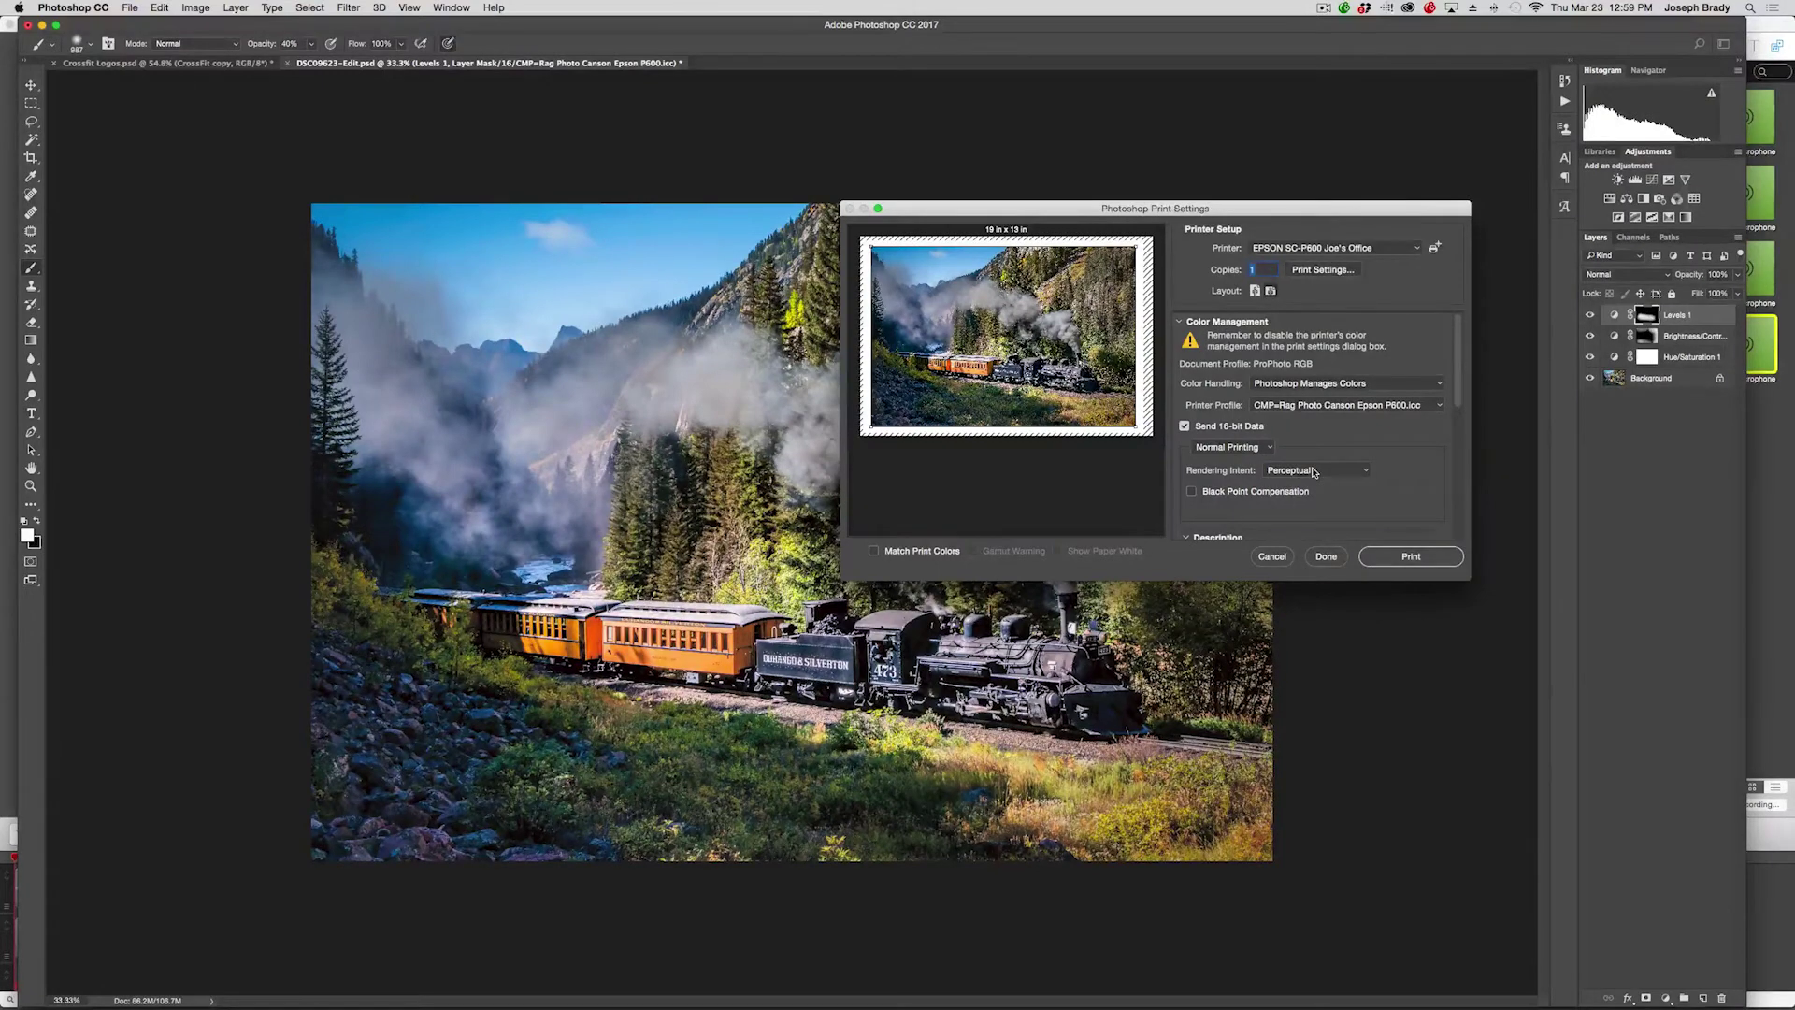
Step: Enable Black Point Compensation, look through the remaining print options, and print the train photo
left_click(1189, 492)
scroll(1390, 474, "down", 5)
scroll(1391, 474, "down", 2)
scroll(1390, 474, "up", 2)
scroll(1390, 474, "up", 5)
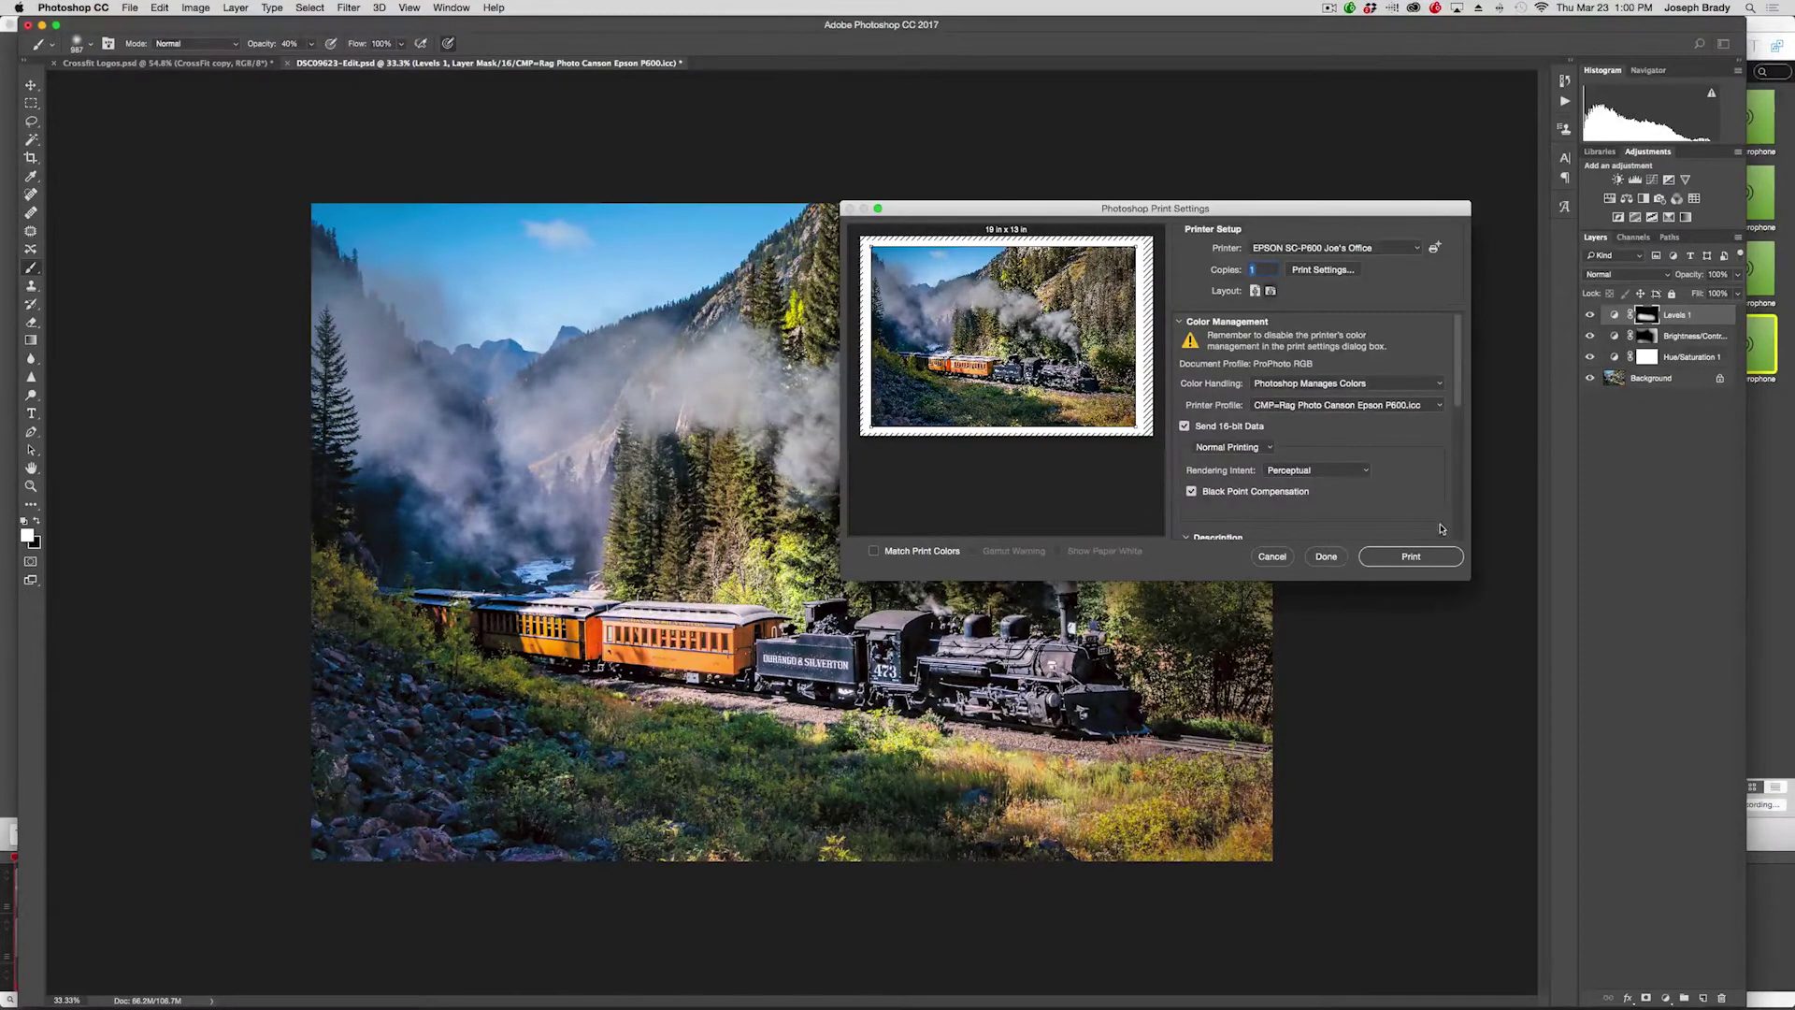
left_click(1410, 556)
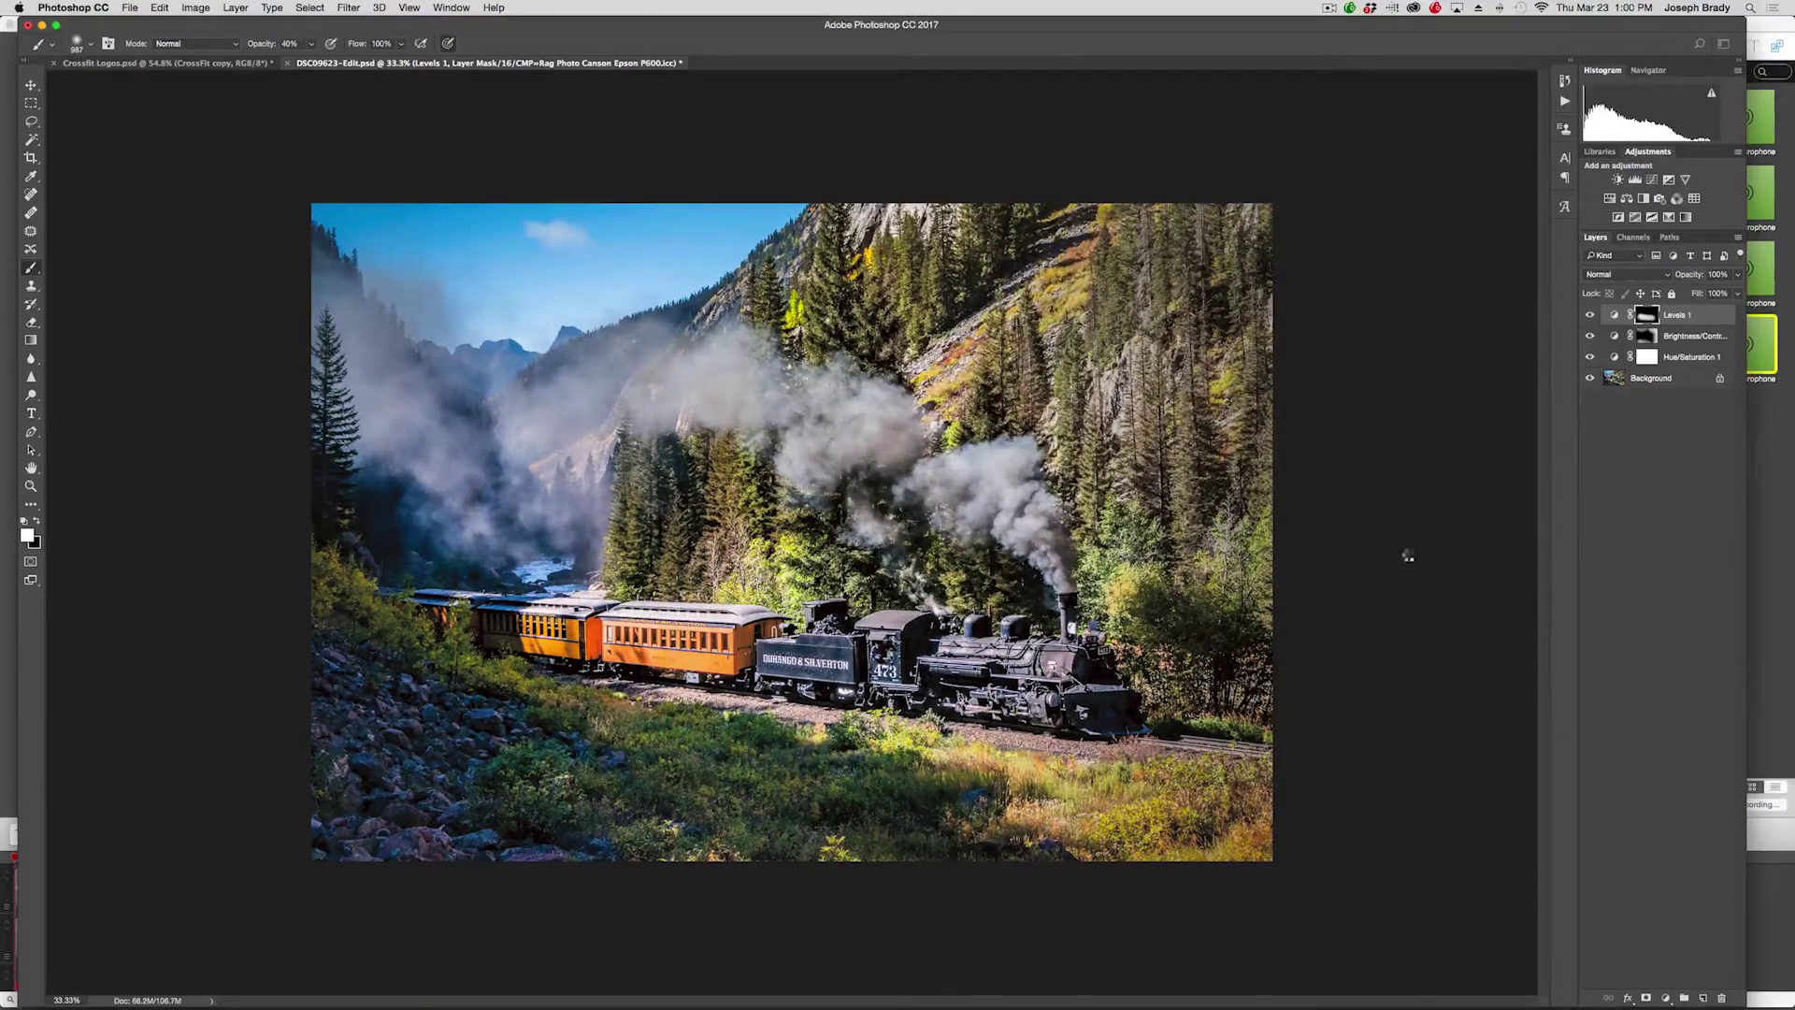